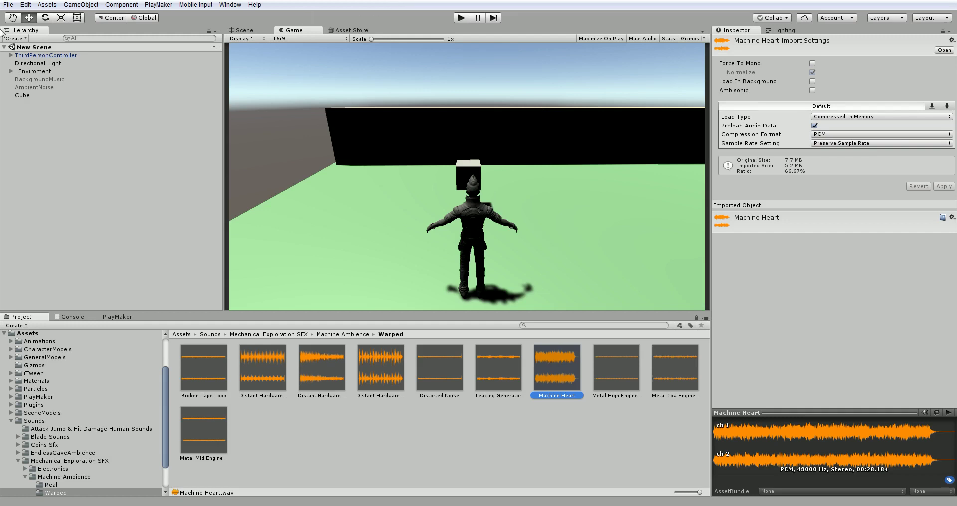
Step: Move the Cube in the scene to about X 0.94, Z 1.64, in front of the opening between the two inner walls
{"action": "left_click", "coordinate": [22, 96]}
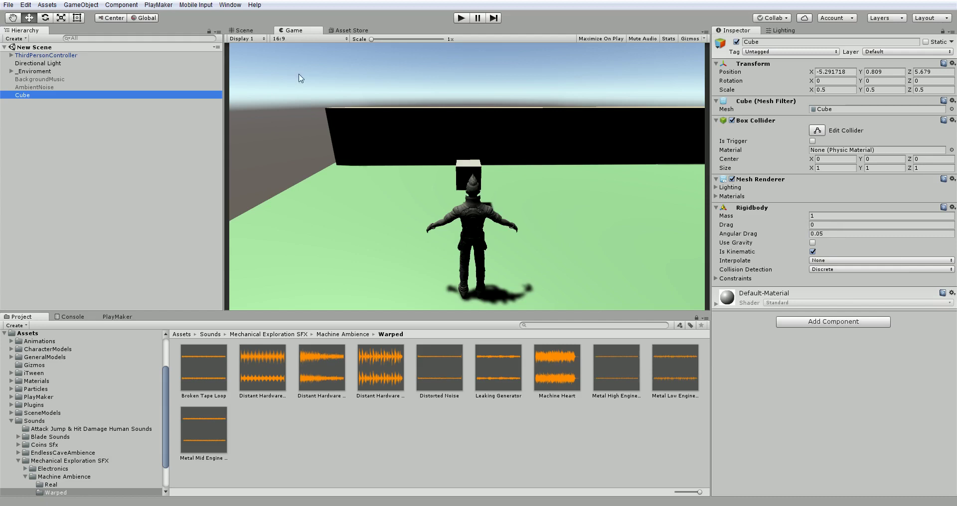
{"action": "left_click", "coordinate": [243, 31]}
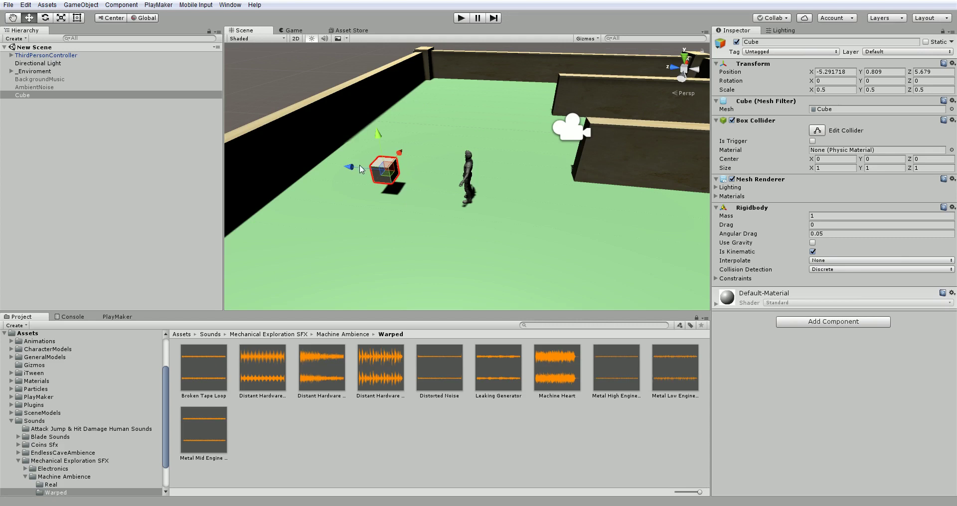
{"action": "left_click_drag", "start_coordinate": [350, 168], "coordinate": [486, 197]}
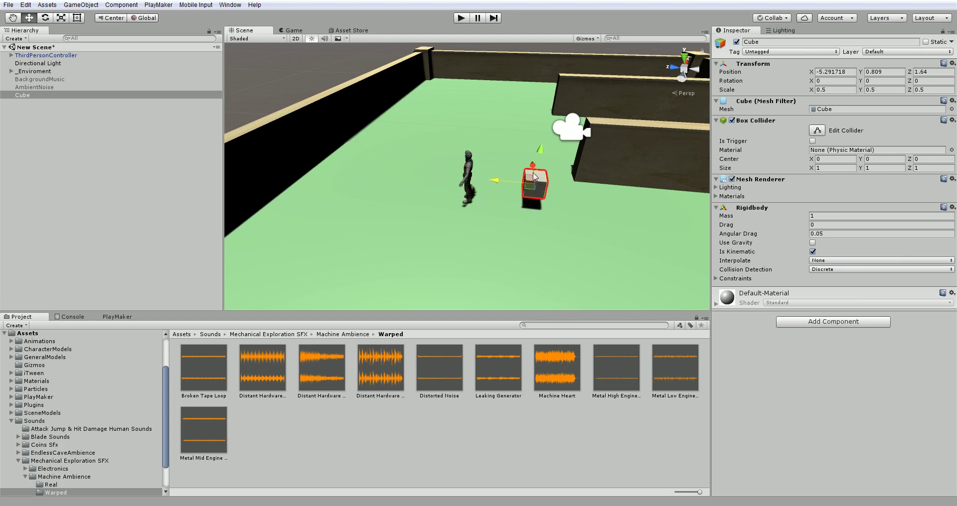
{"action": "left_click_drag", "start_coordinate": [527, 166], "coordinate": [537, 114]}
{"action": "key", "text": "f"}
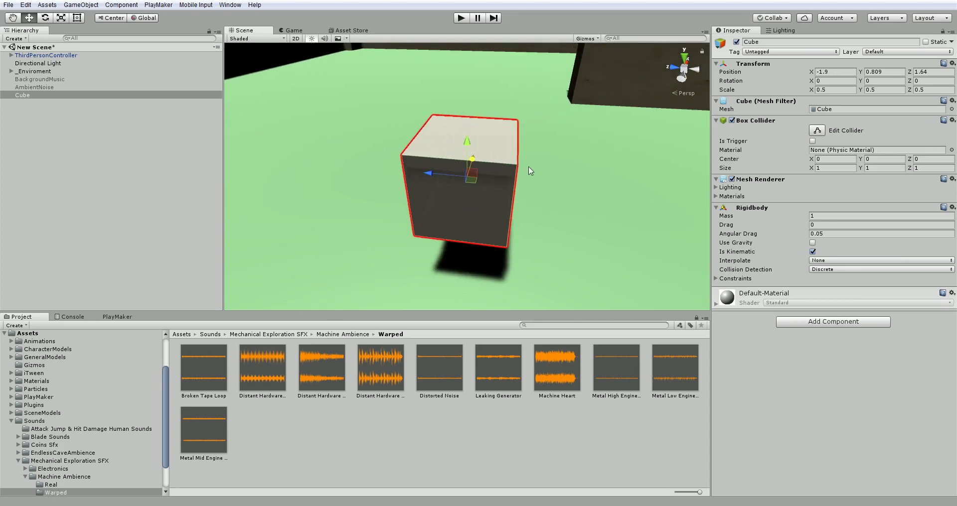
{"action": "left_click_drag", "start_coordinate": [531, 171], "coordinate": [455, 214], "text": "alt"}
{"action": "scroll", "coordinate": [455, 214], "scroll_direction": "down", "scroll_amount": 10}
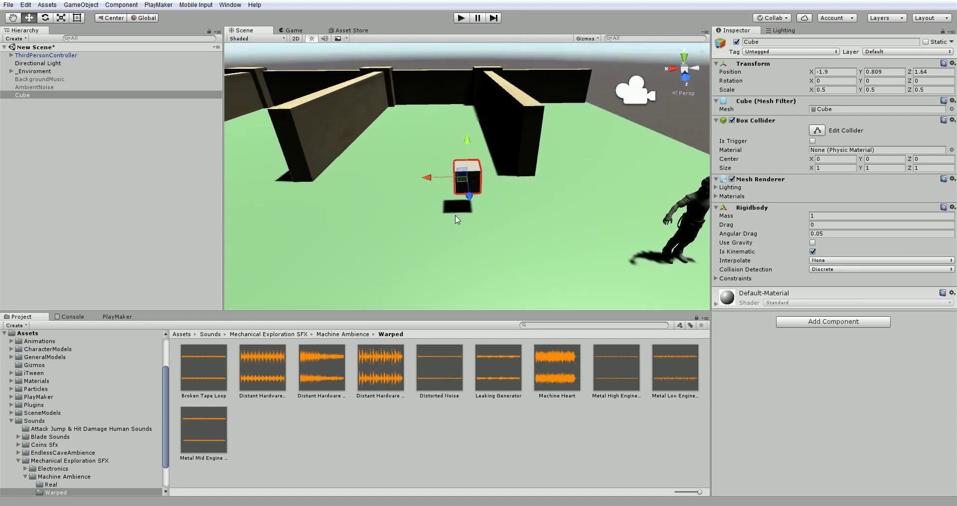
{"action": "left_click_drag", "start_coordinate": [413, 183], "coordinate": [334, 187]}
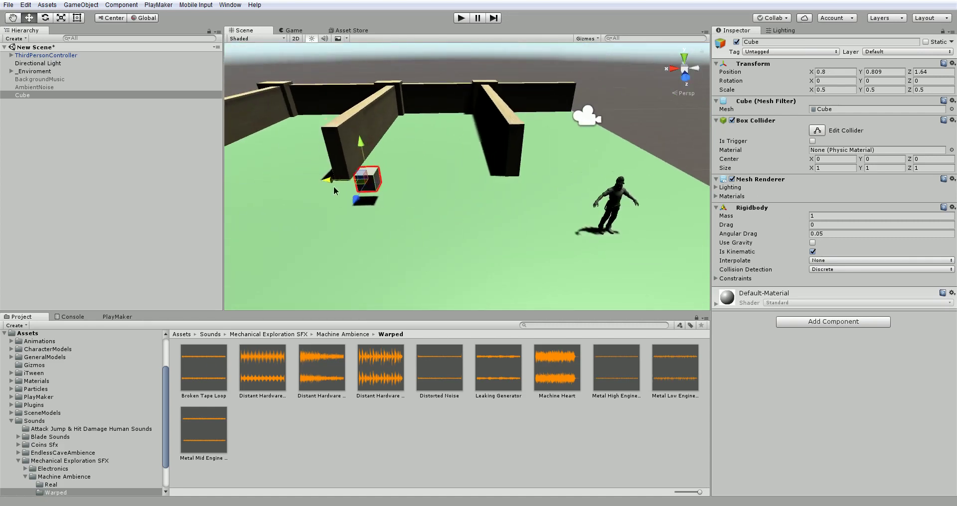
{"action": "key", "text": "f"}
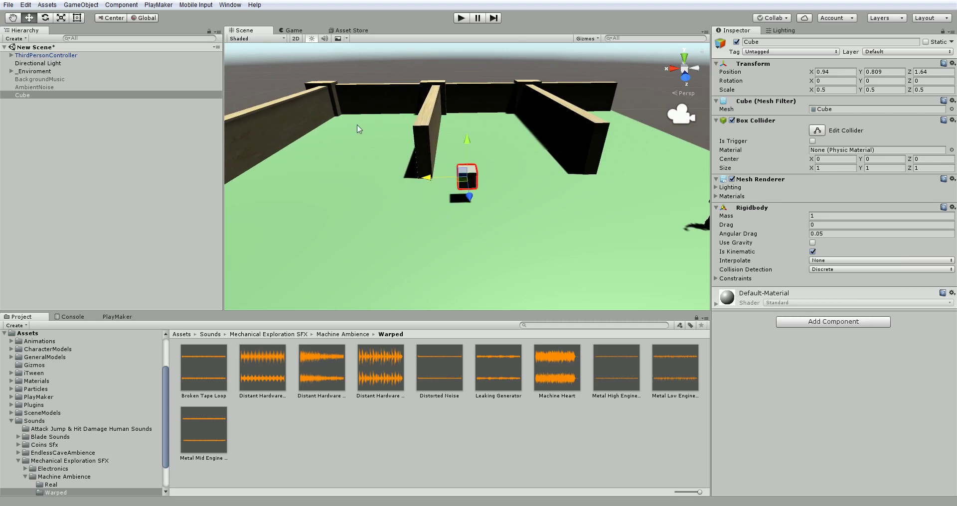
Step: Scale the Cube into a wall-like slab about 5.59 wide on X and 1.8 high on Y
{"action": "left_click", "coordinate": [61, 18]}
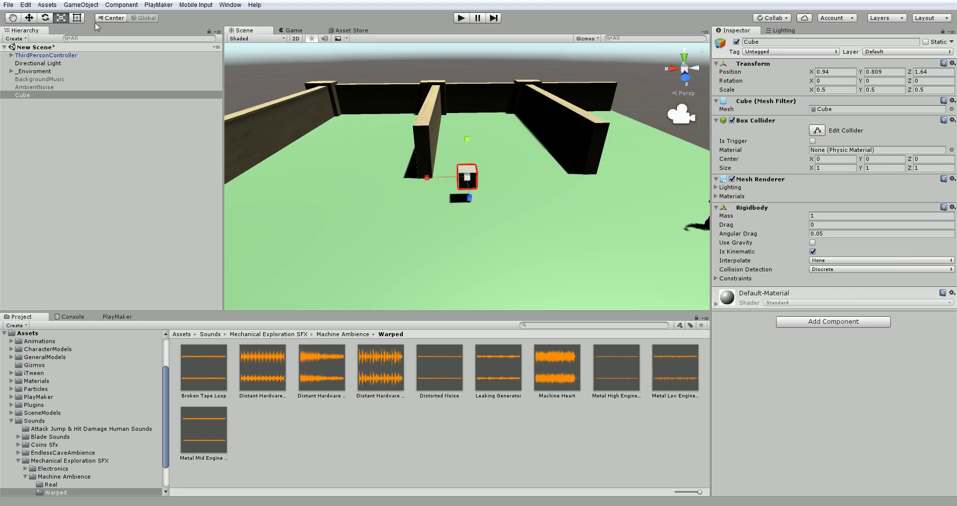
{"action": "left_click_drag", "start_coordinate": [427, 177], "coordinate": [41, 152]}
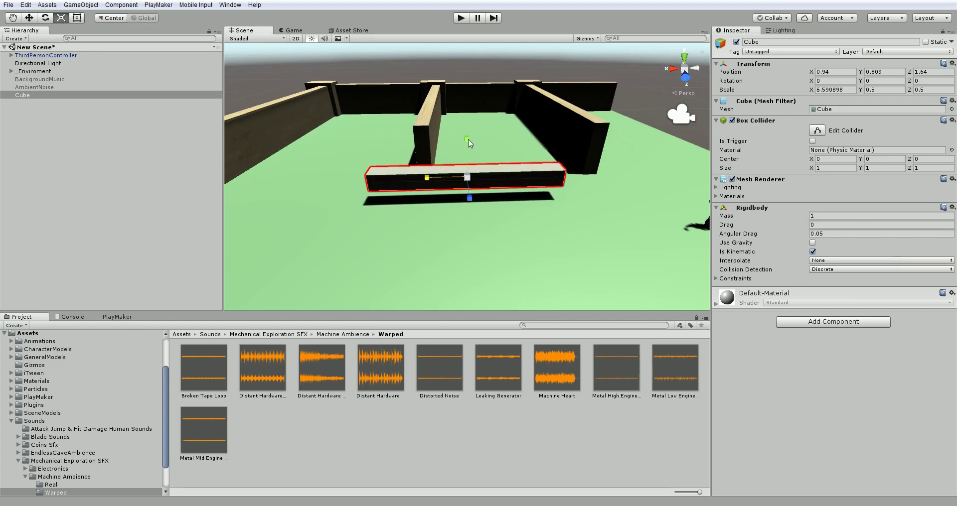
{"action": "left_click_drag", "start_coordinate": [469, 143], "coordinate": [466, 57]}
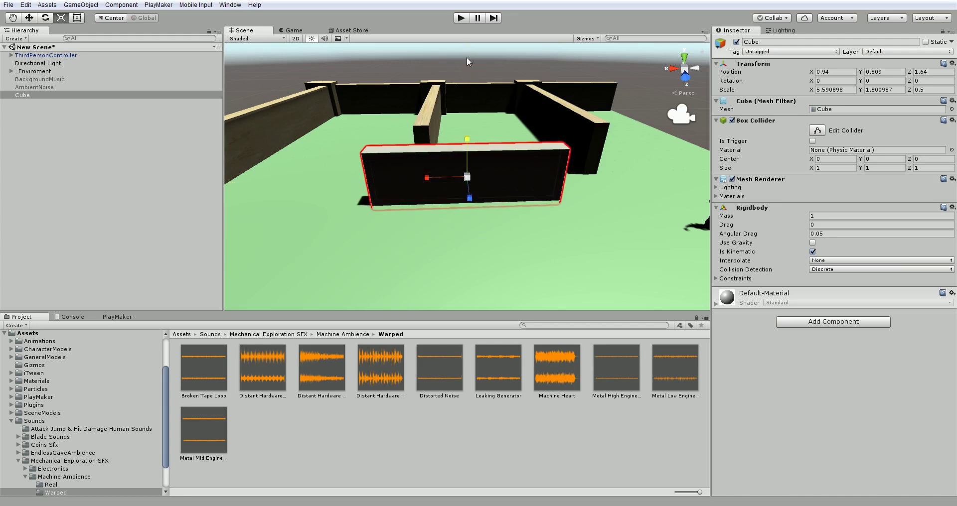
Step: Position the slab across the wall opening at about X -0.69, Z 0.65, and make its Box Collider a trigger
{"action": "left_click", "coordinate": [31, 17]}
{"action": "left_click_drag", "start_coordinate": [428, 177], "coordinate": [630, 248]}
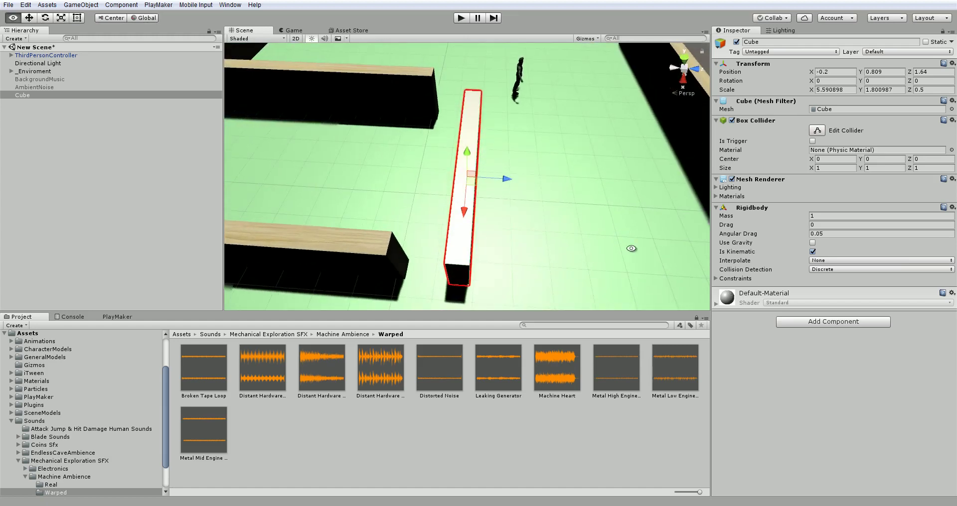
{"action": "left_click_drag", "start_coordinate": [508, 178], "coordinate": [431, 173]}
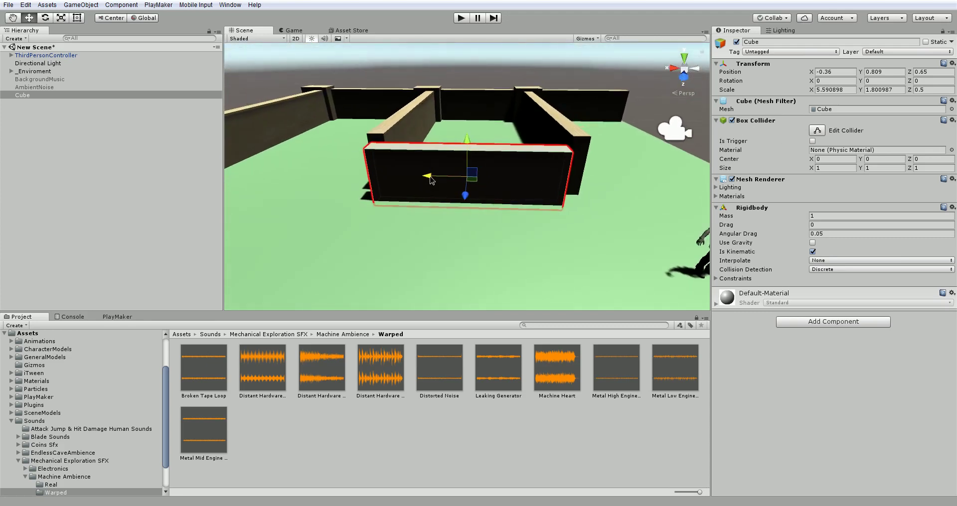
{"action": "left_click_drag", "start_coordinate": [431, 181], "coordinate": [464, 185]}
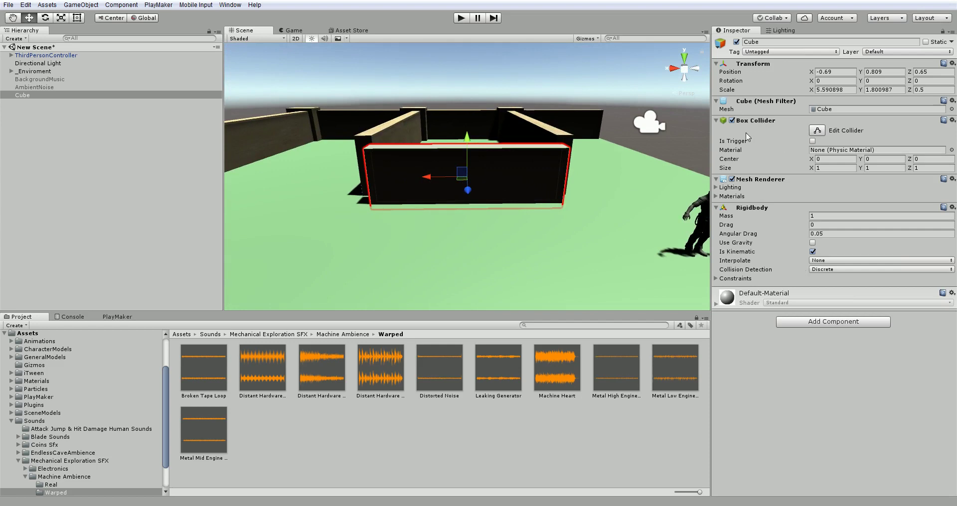
{"action": "left_click", "coordinate": [812, 142]}
Step: Play-test the scene by running the character around and through the trigger slab, and stop the game
{"action": "left_click", "coordinate": [460, 18]}
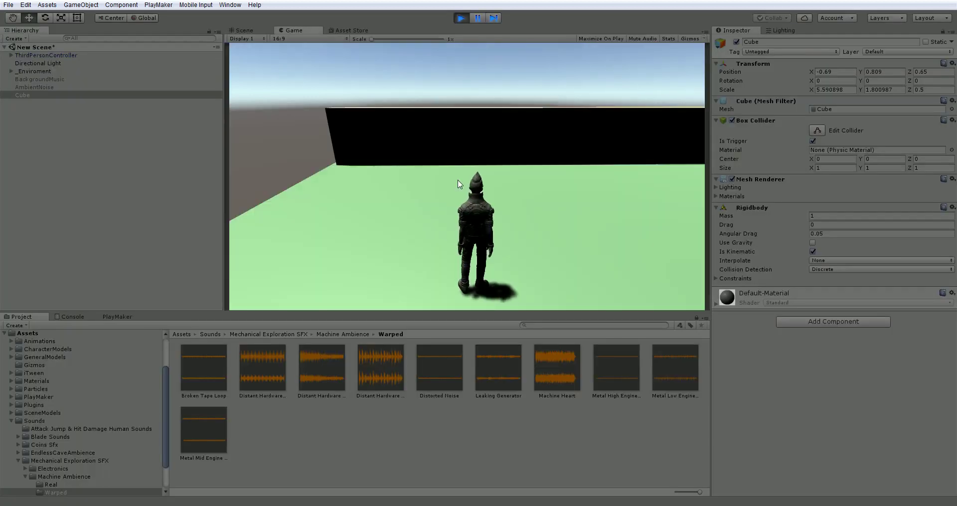
{"action": "key", "text": "w"}
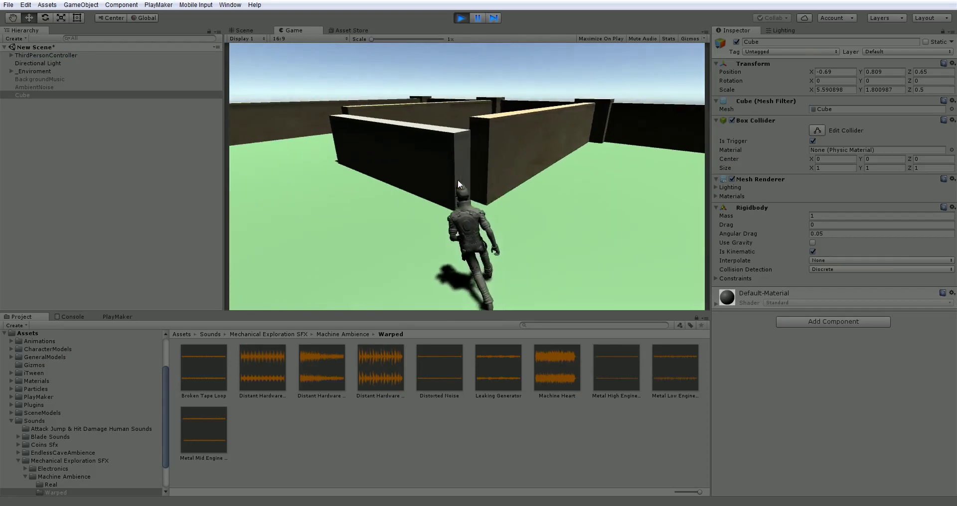
{"action": "key", "text": "w"}
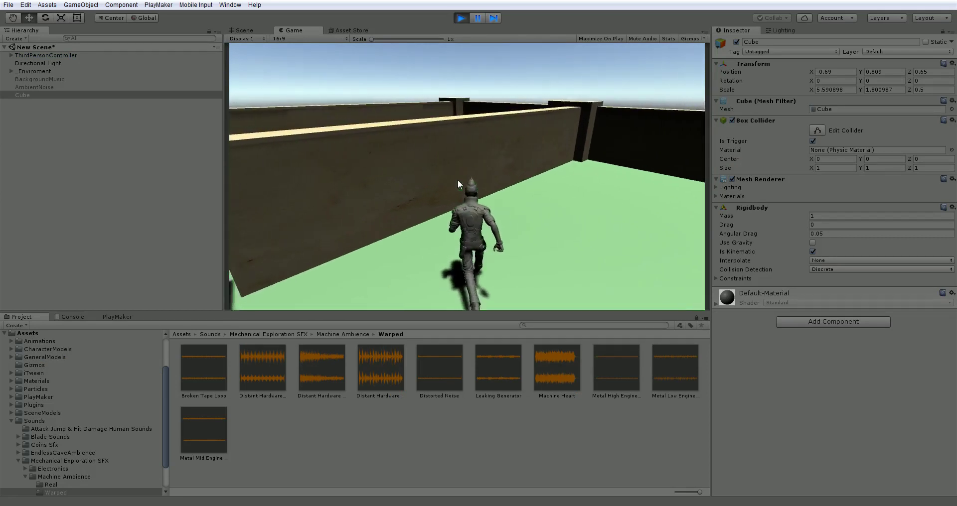
{"action": "key", "text": "w"}
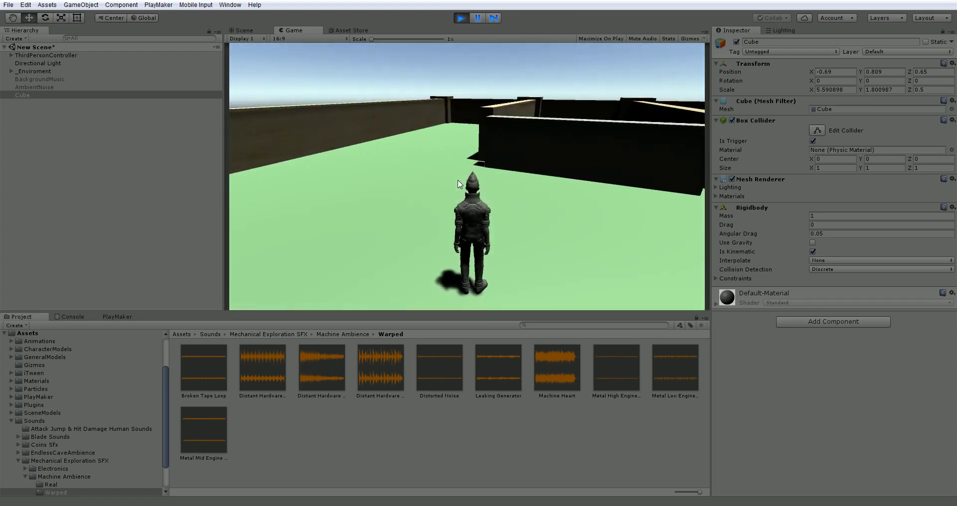
{"action": "left_click", "coordinate": [460, 18]}
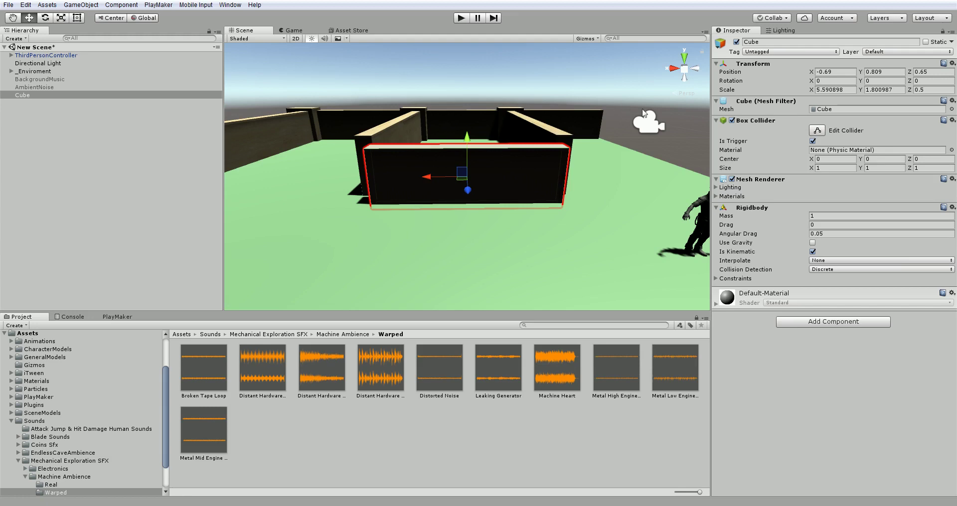
Step: Disable the Cube's Mesh Renderer and raise the Cube to about Y 1.13
{"action": "left_click", "coordinate": [715, 304]}
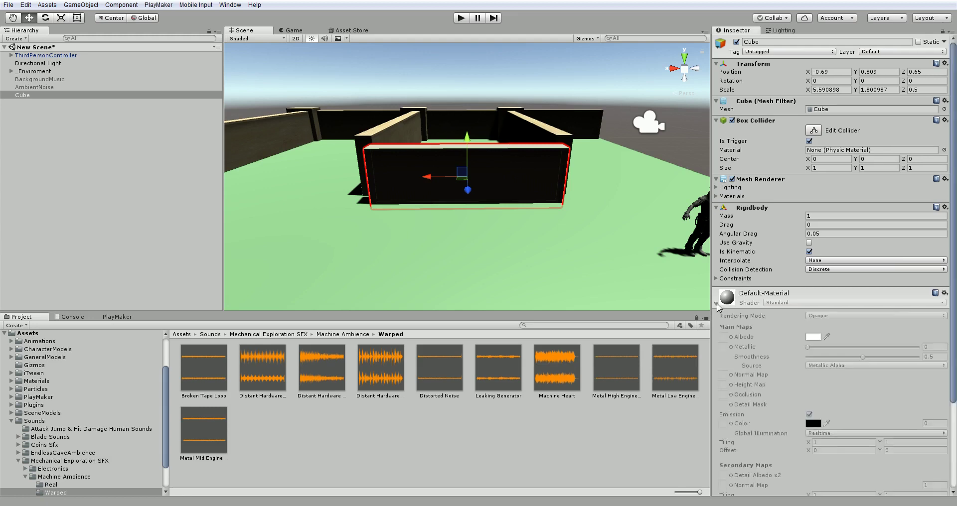
{"action": "left_click", "coordinate": [732, 180]}
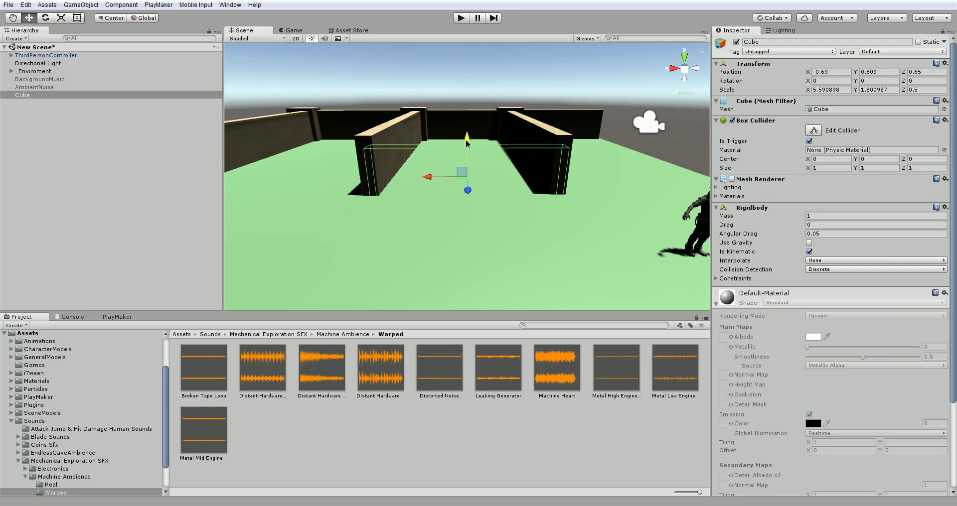
{"action": "left_click_drag", "start_coordinate": [467, 143], "coordinate": [467, 132]}
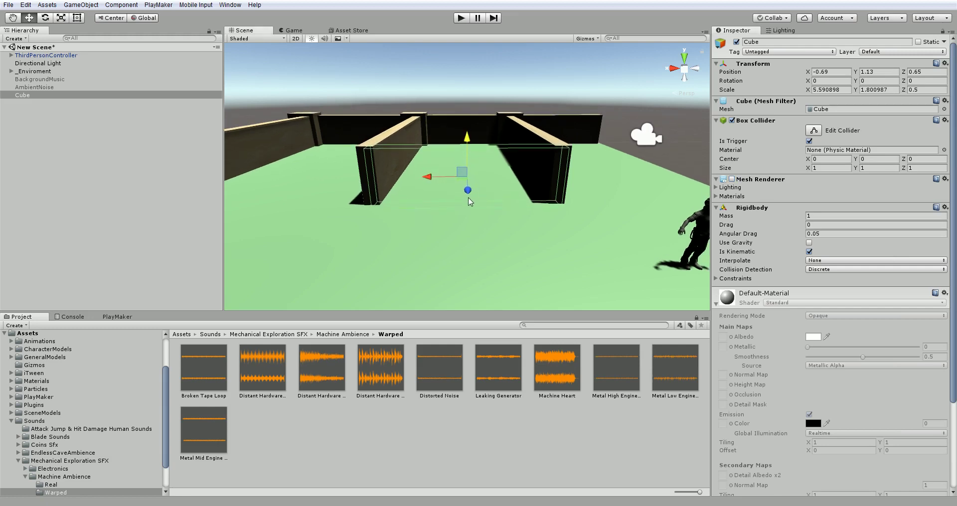
{"action": "left_click_drag", "start_coordinate": [469, 201], "coordinate": [426, 208], "text": "alt"}
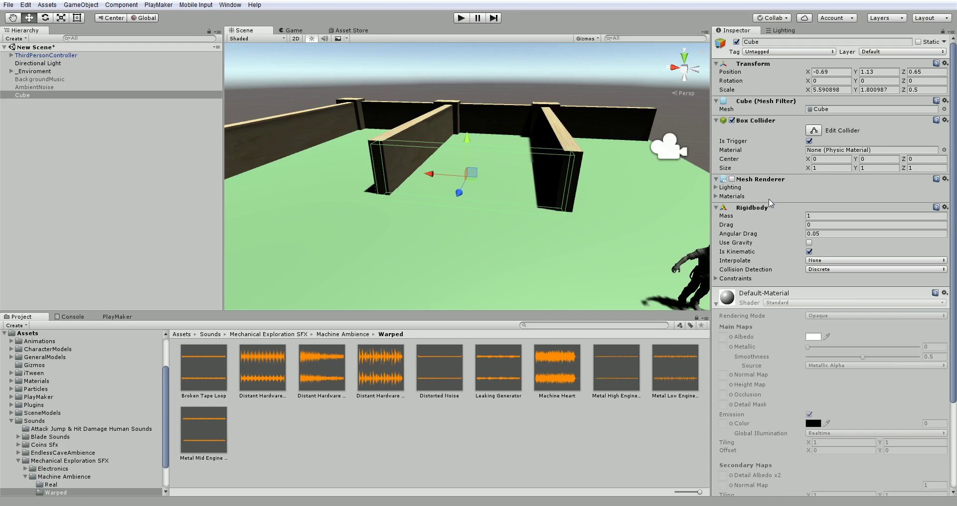
Step: Re-enable the Cube's Mesh Renderer and enlarge its Box Collider to about 1.52 × 1.75 × 5.92
{"action": "left_click", "coordinate": [731, 179]}
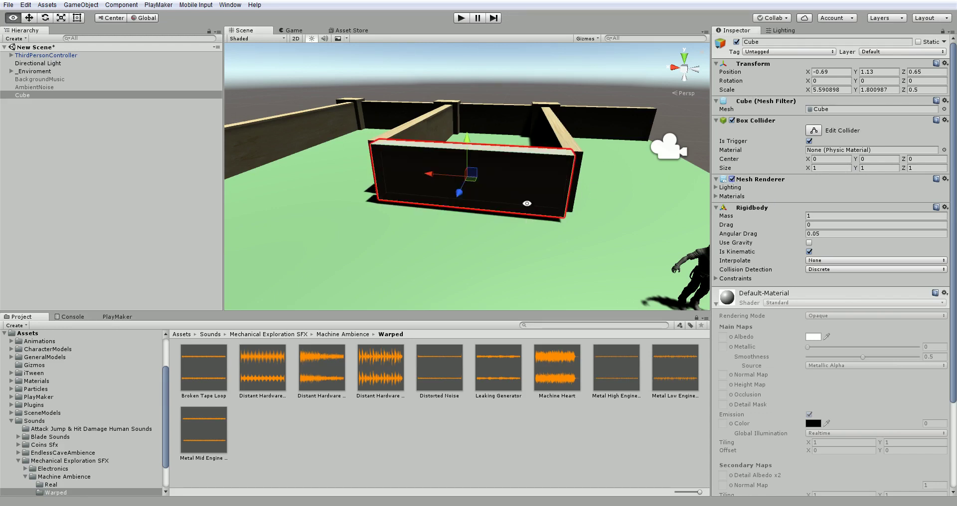
{"action": "left_click_drag", "start_coordinate": [518, 205], "coordinate": [433, 230], "text": "alt"}
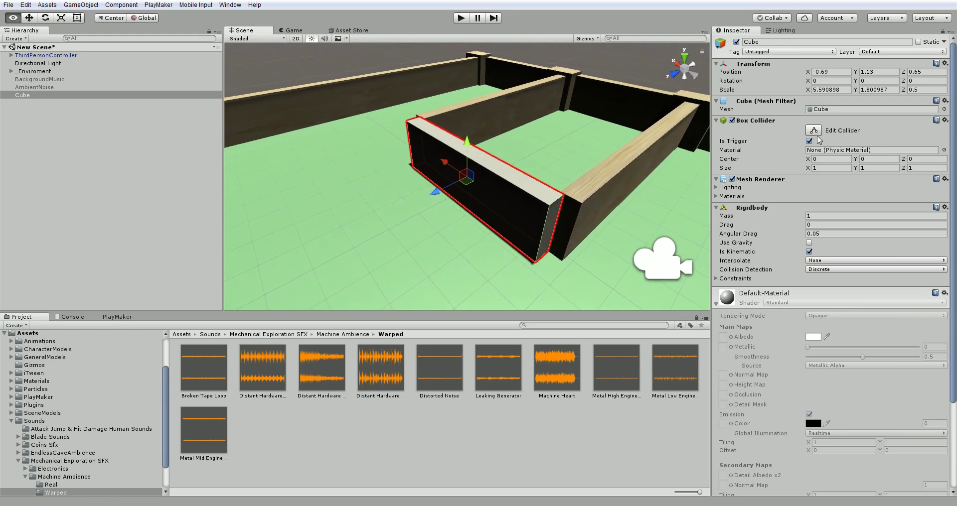
{"action": "left_click_drag", "start_coordinate": [808, 169], "coordinate": [60, 171]}
{"action": "left_click", "coordinate": [859, 169]}
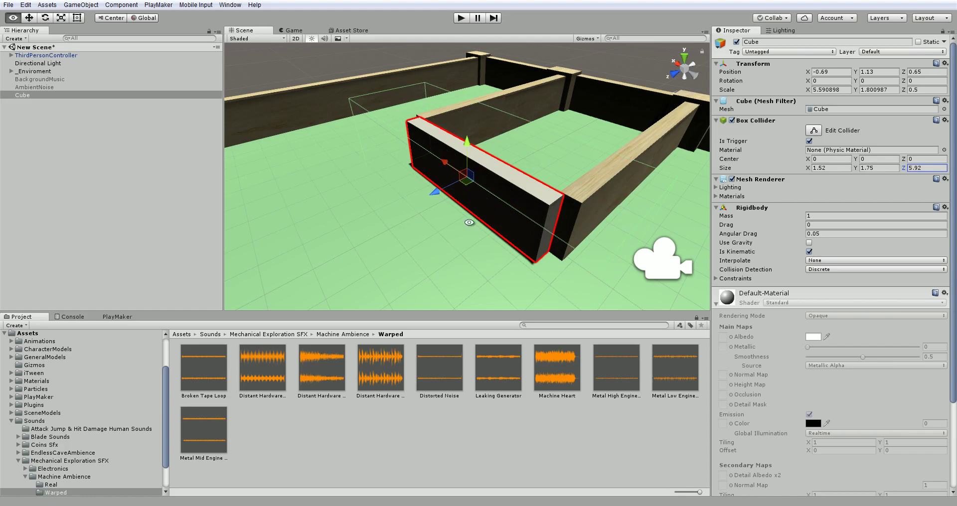
{"action": "left_click_drag", "start_coordinate": [470, 223], "coordinate": [678, 209], "text": "alt"}
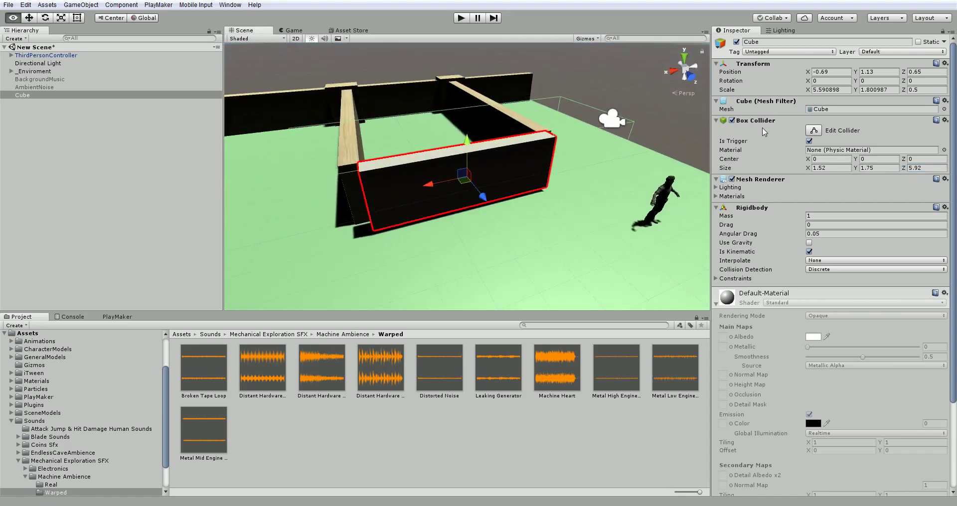
{"action": "left_click_drag", "start_coordinate": [483, 194], "coordinate": [608, 179], "text": "alt"}
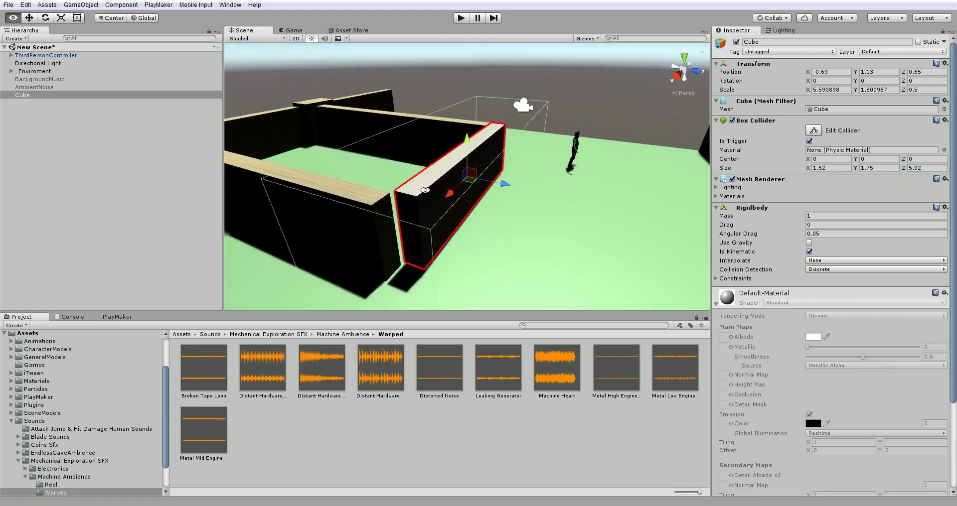
{"action": "left_click_drag", "start_coordinate": [537, 187], "coordinate": [269, 194], "text": "alt"}
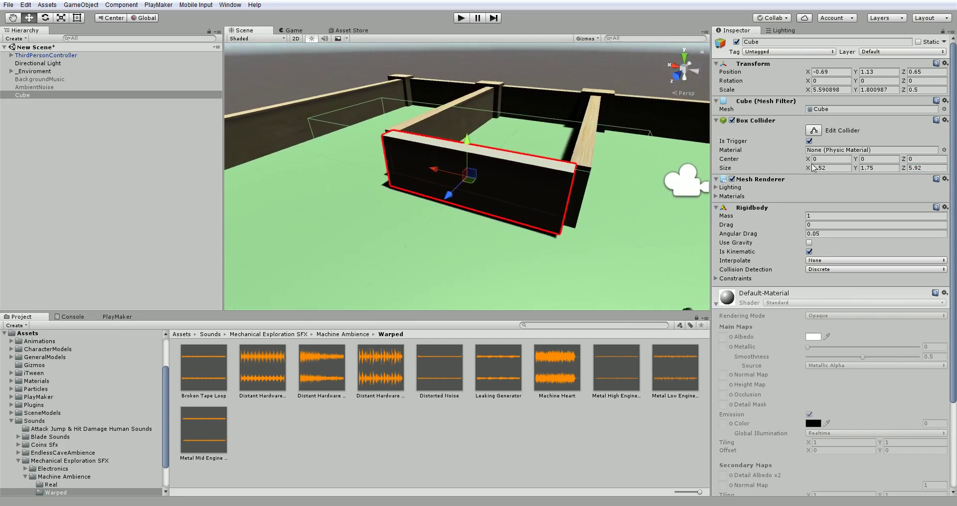
Step: Set the Cube's Box Collider size to 1 on X, Y and Z, and turn off its Mesh Renderer
{"action": "left_click", "coordinate": [835, 170]}
{"action": "type", "text": "1"}
{"action": "key", "text": "Tab"}
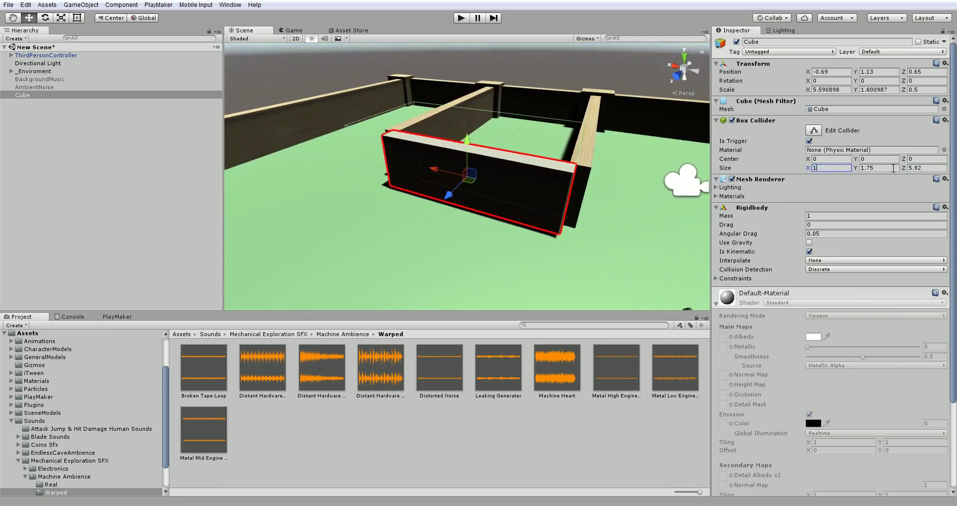
{"action": "type", "text": "1"}
{"action": "key", "text": "Tab"}
{"action": "type", "text": "1"}
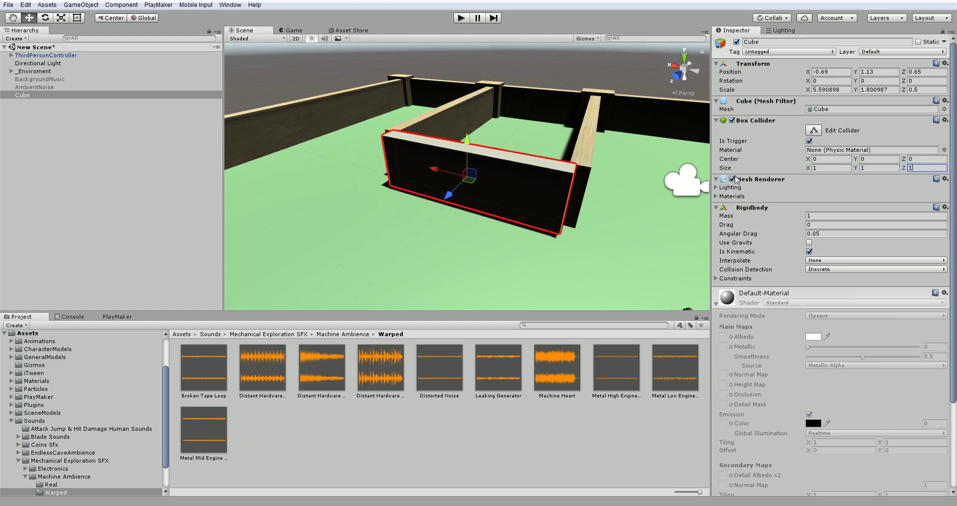
{"action": "left_click", "coordinate": [731, 179]}
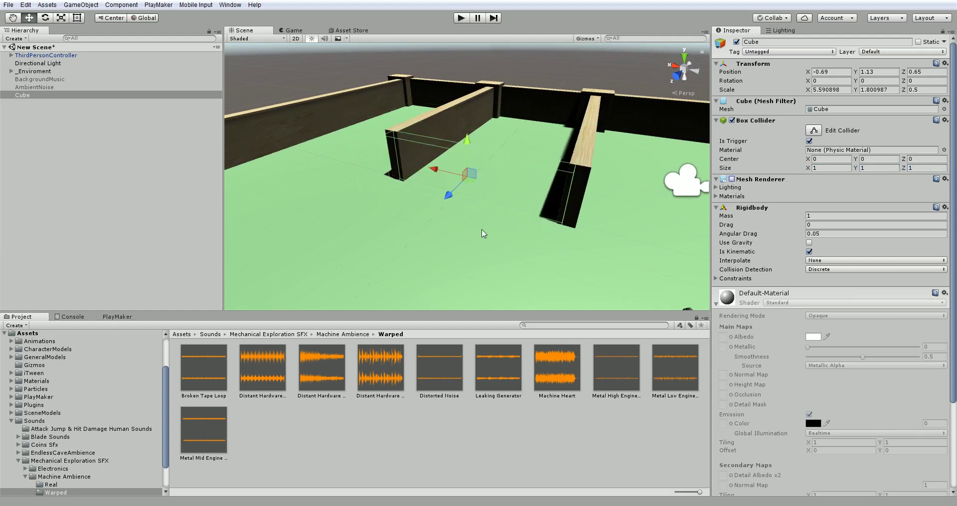
{"action": "left_click_drag", "start_coordinate": [483, 234], "coordinate": [562, 210], "text": "alt"}
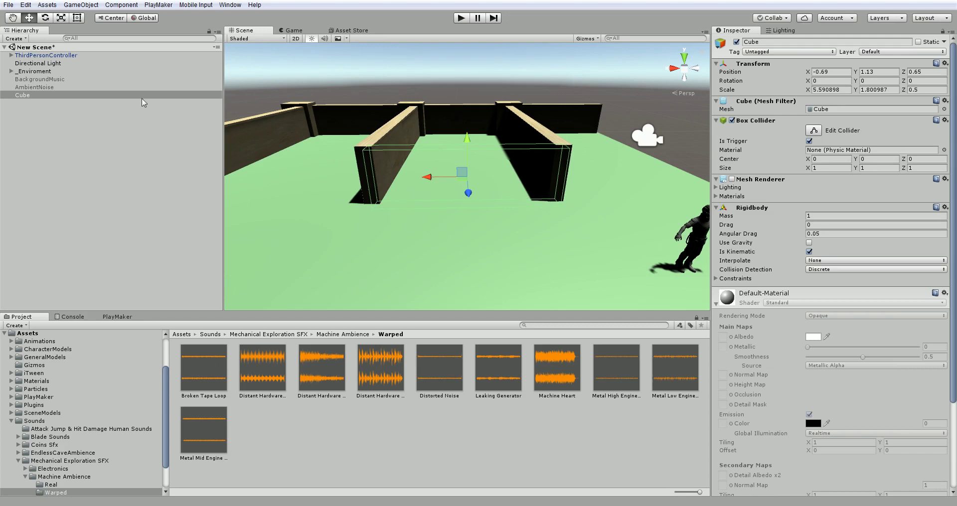
Step: Select the ThirdPersonController and inspect the character's capsule collider and components up close
{"action": "left_click", "coordinate": [50, 55]}
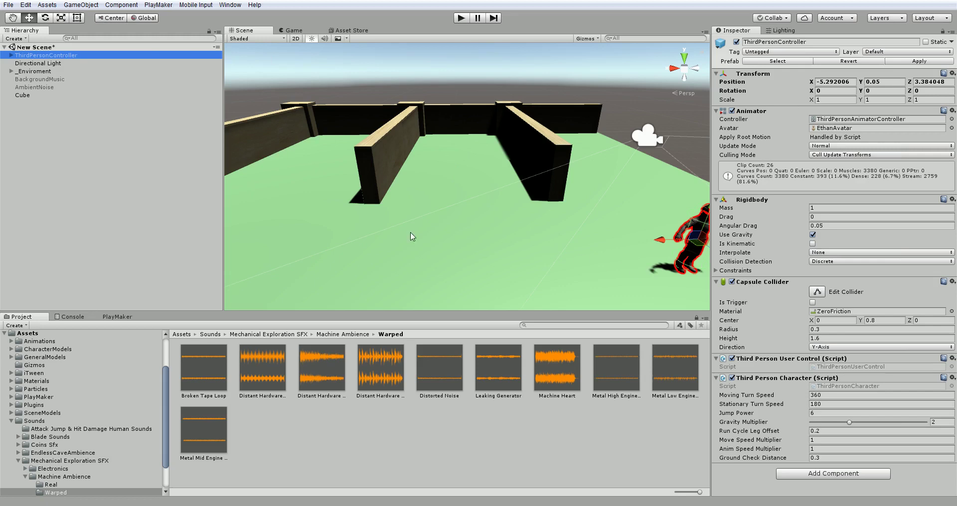
{"action": "key", "text": "f"}
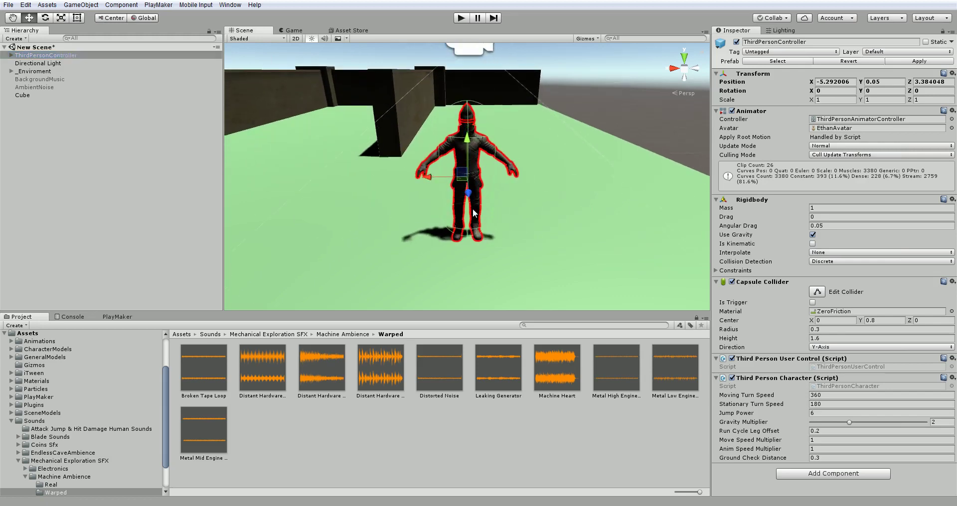
{"action": "left_click_drag", "start_coordinate": [484, 193], "coordinate": [558, 149], "text": "alt"}
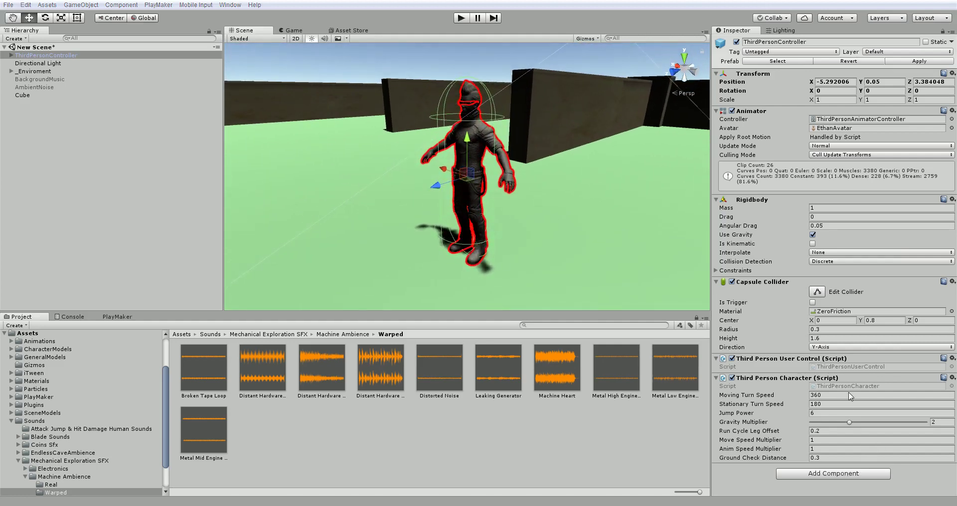
Step: Search the addable components for collider types on ThirdPersonController and inspect the character's capsule from several sides
{"action": "left_click", "coordinate": [844, 474]}
{"action": "type", "text": "colli"}
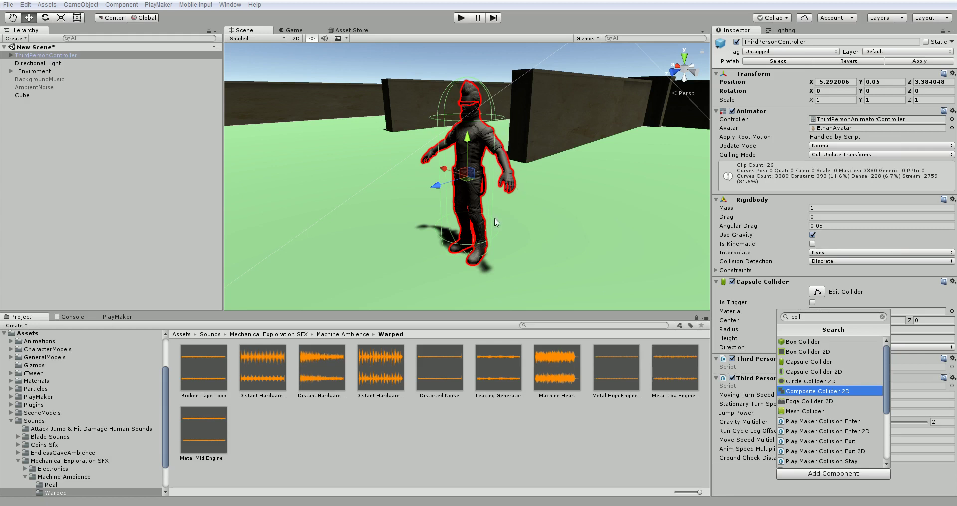
{"action": "left_click", "coordinate": [478, 228], "text": "alt"}
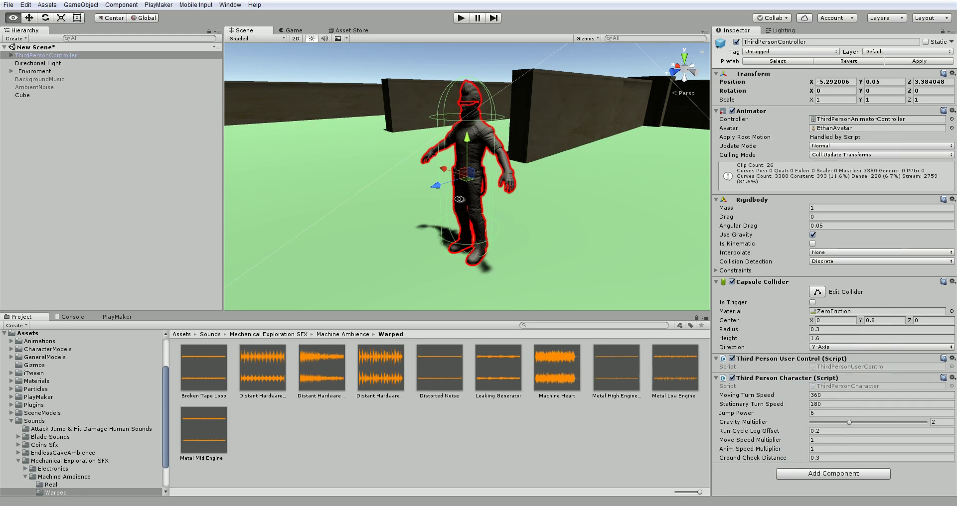
{"action": "left_click_drag", "start_coordinate": [458, 199], "coordinate": [510, 123], "text": "alt"}
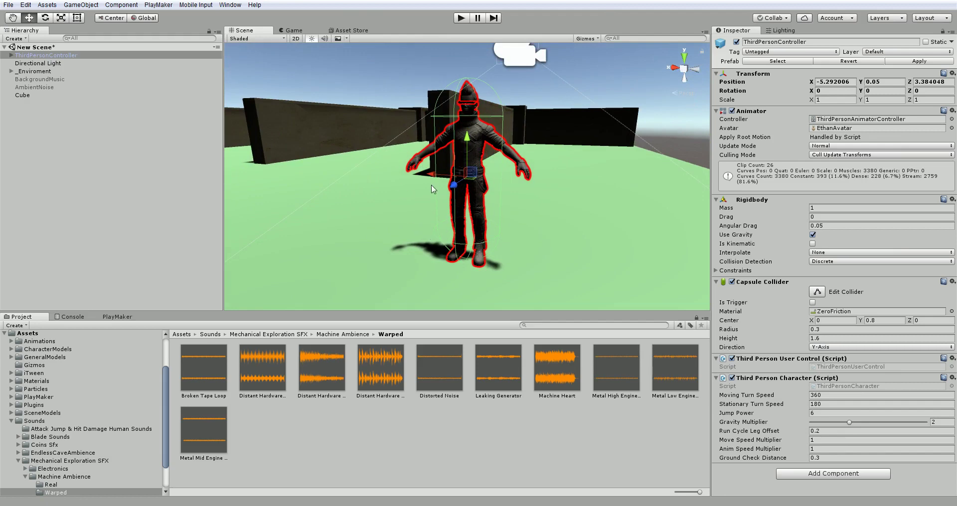
{"action": "left_click_drag", "start_coordinate": [431, 189], "coordinate": [276, 218], "text": "alt"}
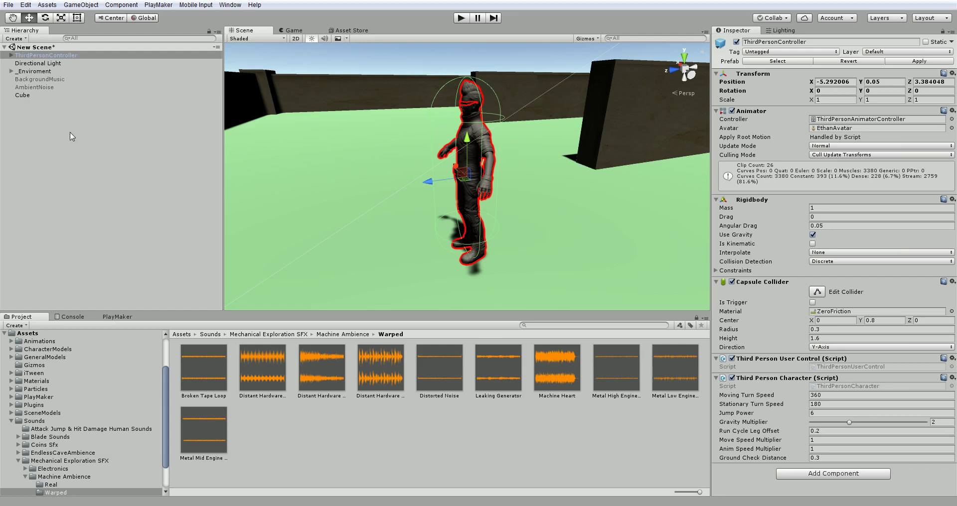
Step: Focus on the Cube's trigger volume between the walls and collapse its Rigidbody and Default-Material settings
{"action": "double_click", "coordinate": [35, 95]}
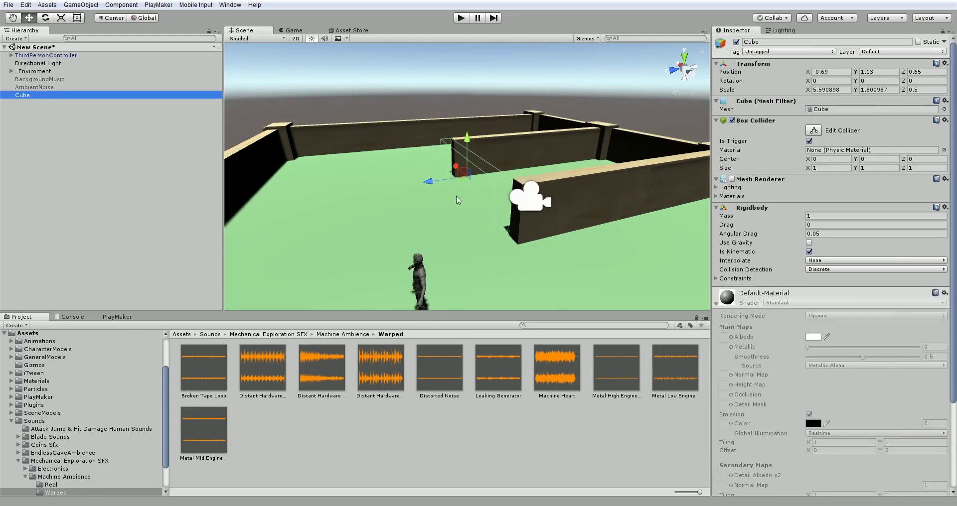
{"action": "scroll", "coordinate": [475, 225], "scroll_direction": "up", "scroll_amount": 4}
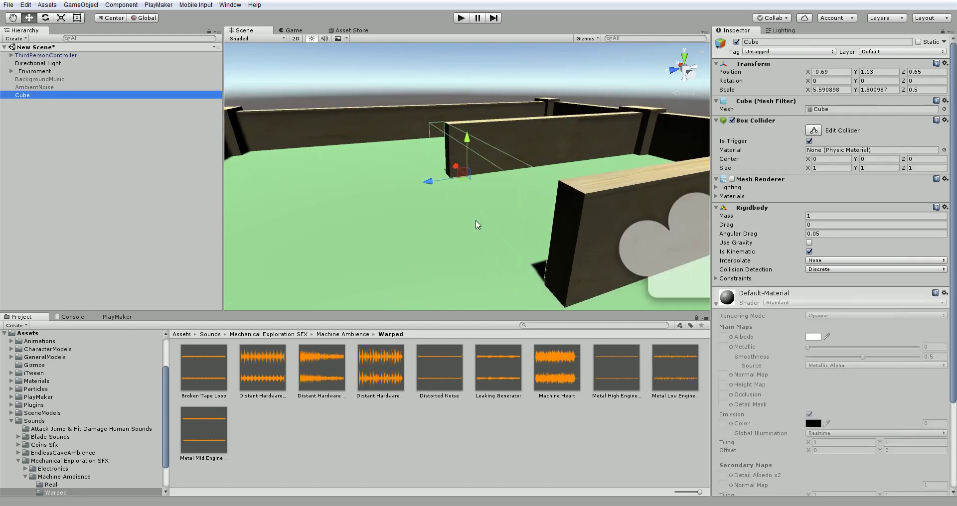
{"action": "scroll", "coordinate": [476, 224], "scroll_direction": "down", "scroll_amount": 3}
{"action": "scroll", "coordinate": [454, 249], "scroll_direction": "down", "scroll_amount": 3}
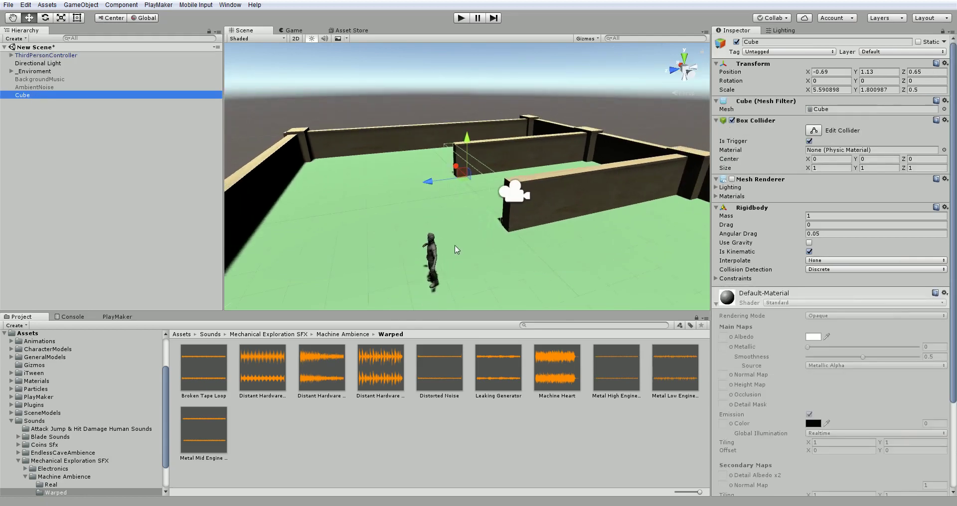
{"action": "left_click_drag", "start_coordinate": [454, 249], "coordinate": [604, 250], "text": "alt"}
{"action": "scroll", "coordinate": [470, 210], "scroll_direction": "up", "scroll_amount": 3}
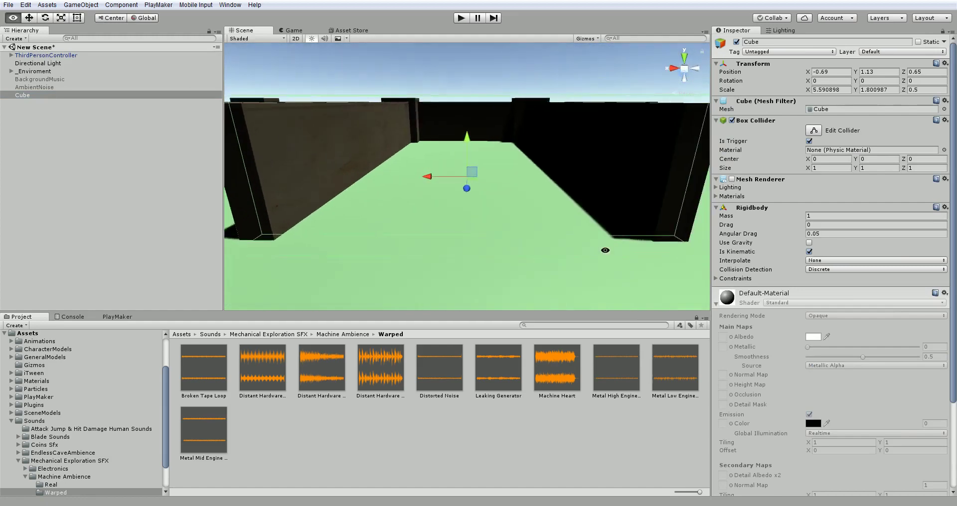
{"action": "scroll", "coordinate": [604, 250], "scroll_direction": "down", "scroll_amount": 5}
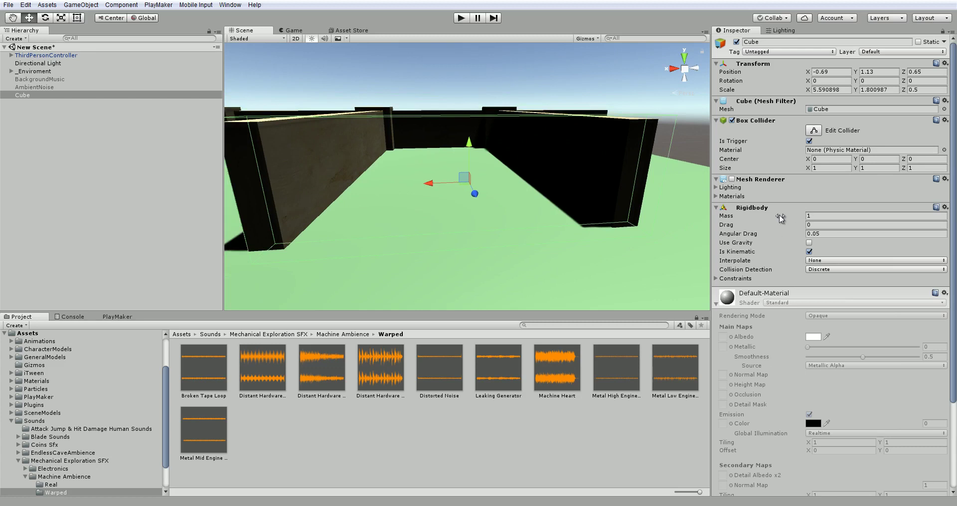
{"action": "left_click", "coordinate": [716, 208]}
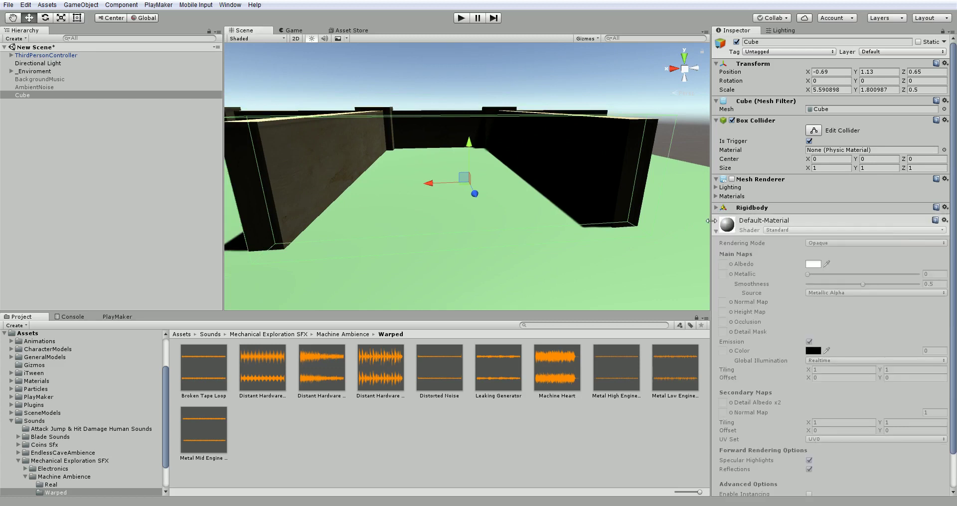
{"action": "left_click", "coordinate": [716, 231]}
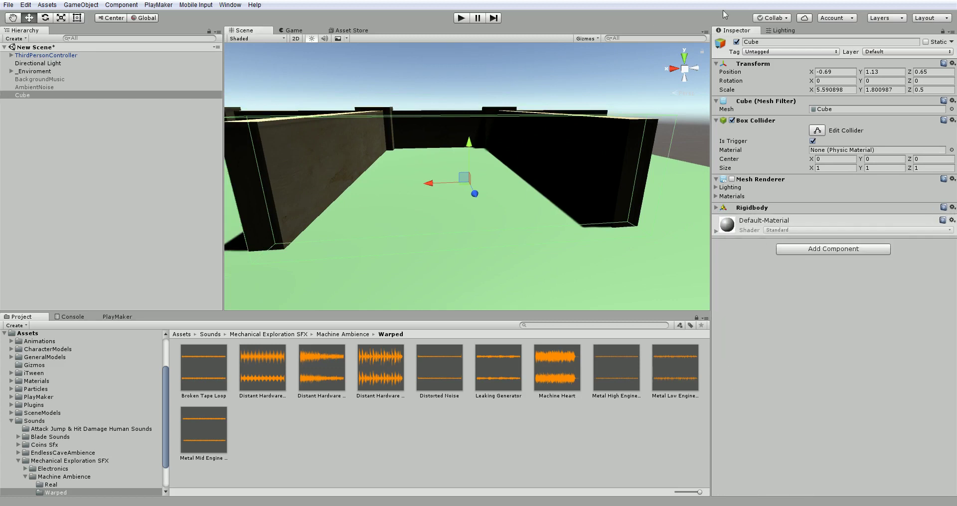
Step: Rename the Cube as TriggerArea, switching the input language to English (United States) for the entry
{"action": "left_click", "coordinate": [772, 42]}
{"action": "type", "text": "Triggerea"}
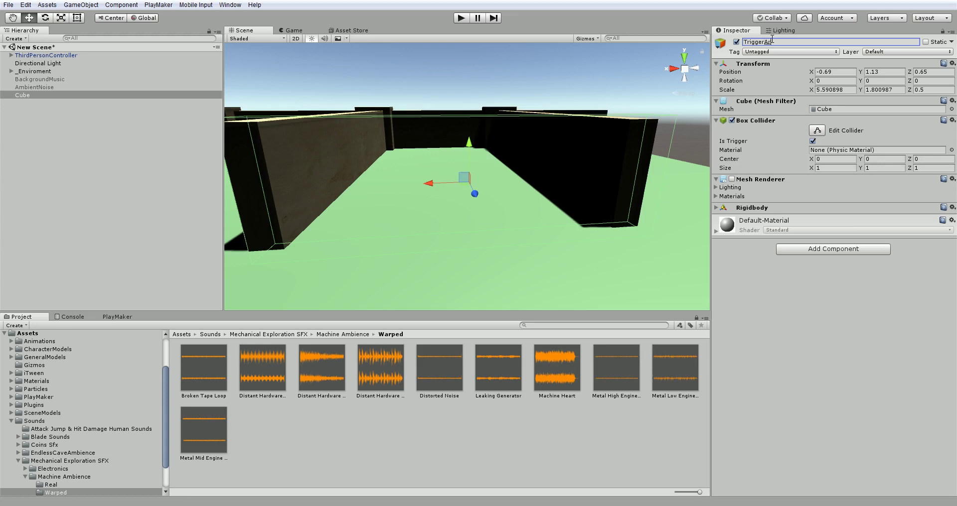
{"action": "key", "text": "Return"}
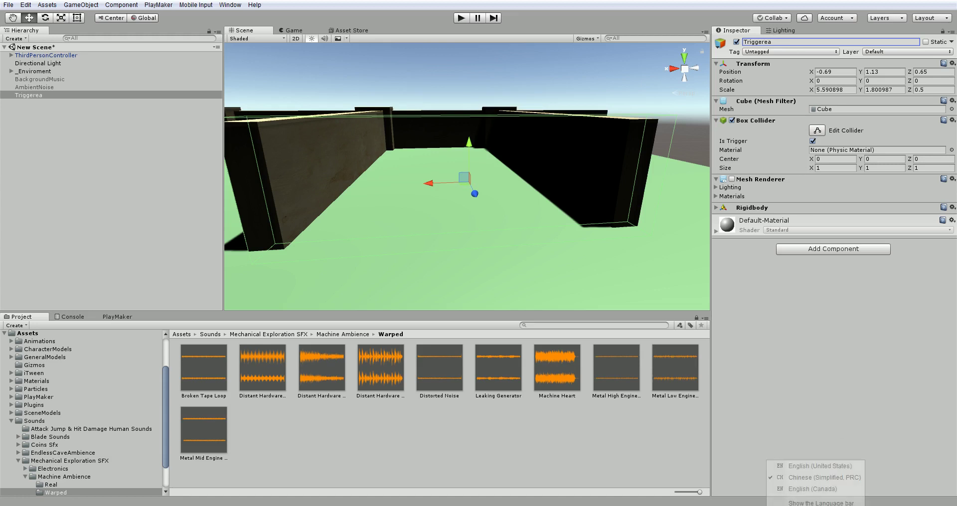
{"action": "left_click", "coordinate": [812, 465]}
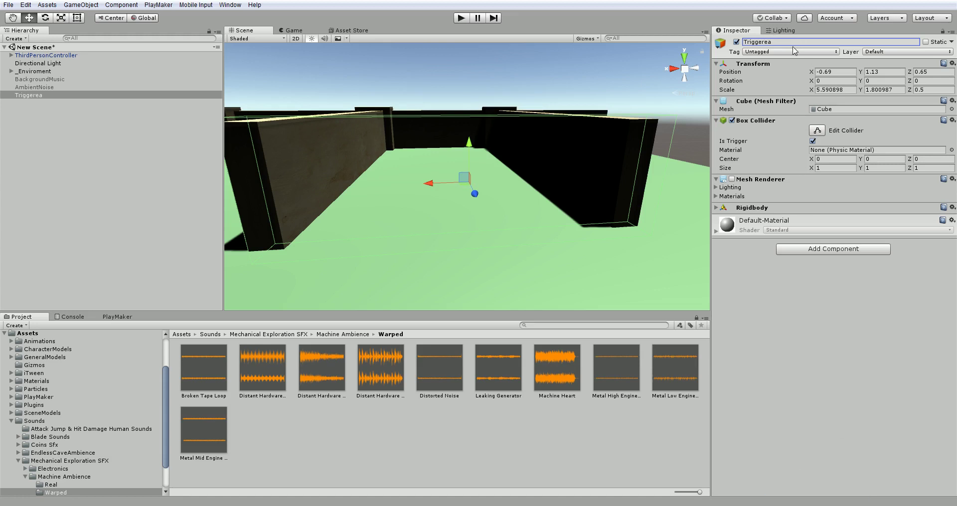
{"action": "left_click", "coordinate": [803, 40]}
{"action": "type", "text": "TriggerAr"}
Step: Expand TriggerArea's Rigidbody settings and inspect its collider across the wall opening
{"action": "left_click", "coordinate": [717, 208]}
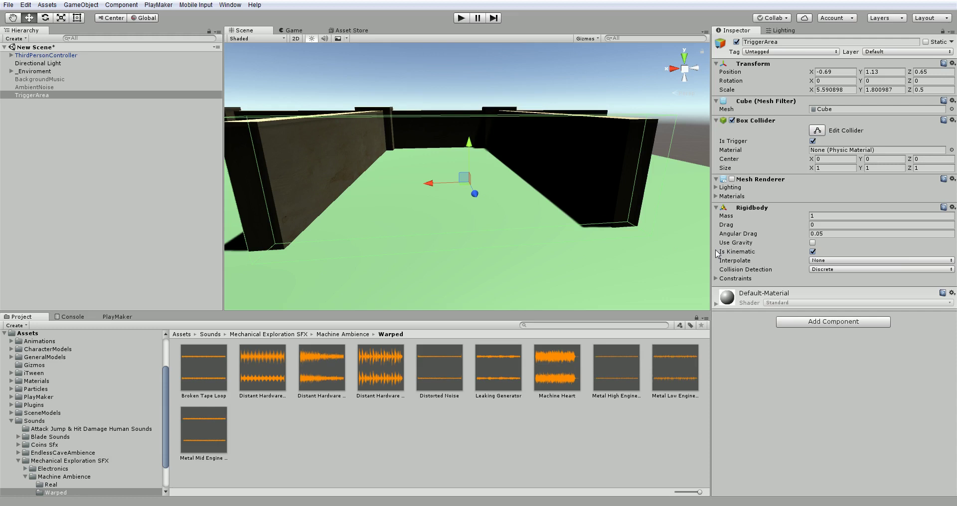
{"action": "scroll", "coordinate": [623, 253], "scroll_direction": "down", "scroll_amount": 3}
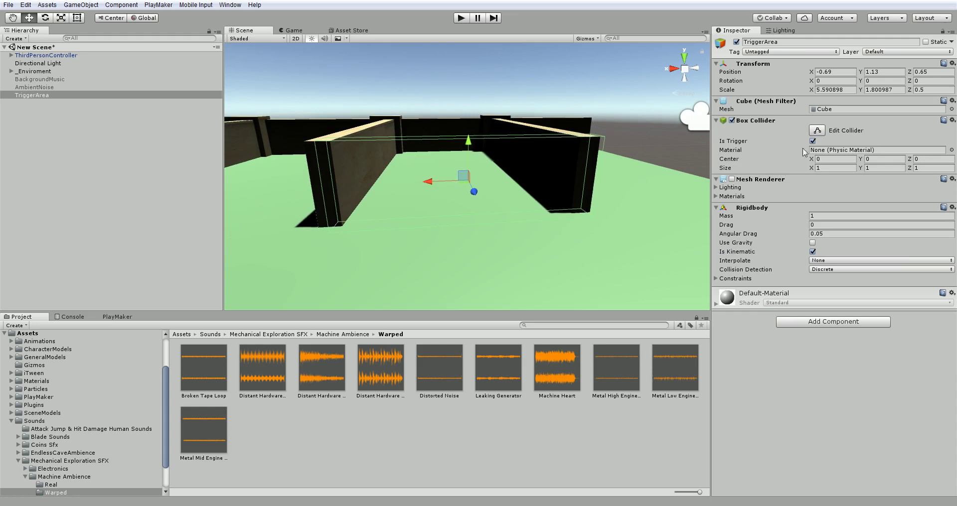
{"action": "scroll", "coordinate": [573, 230], "scroll_direction": "down", "scroll_amount": 2}
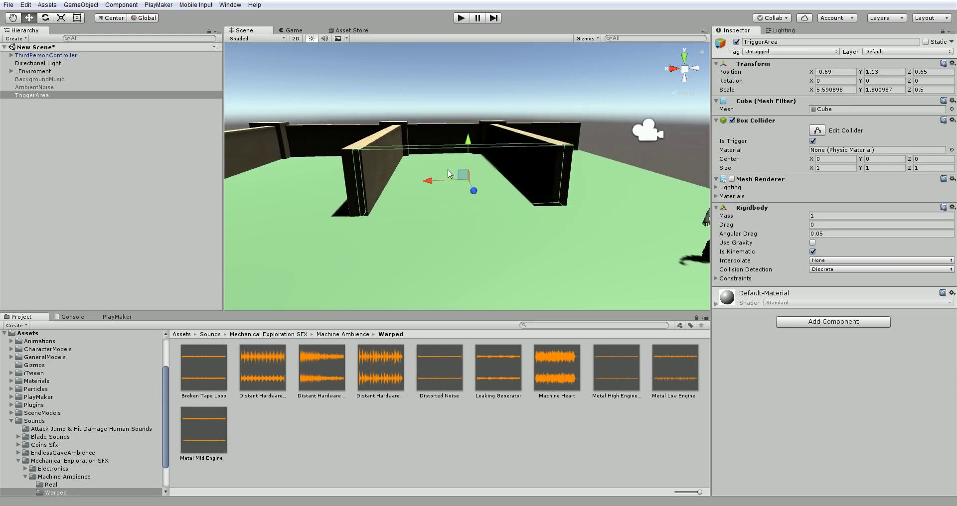
{"action": "left_click_drag", "start_coordinate": [448, 173], "coordinate": [610, 237], "text": "alt"}
{"action": "scroll", "coordinate": [546, 202], "scroll_direction": "up", "scroll_amount": 4}
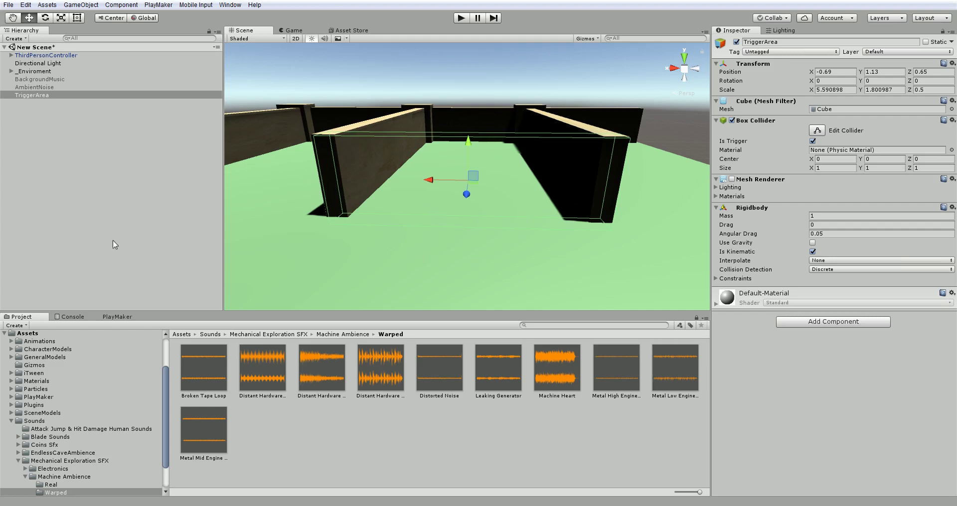
Step: Enlarge the lower pane and bring up the PlayMaker editor in it
{"action": "left_click_drag", "start_coordinate": [110, 312], "coordinate": [109, 247]}
{"action": "left_click", "coordinate": [117, 256]}
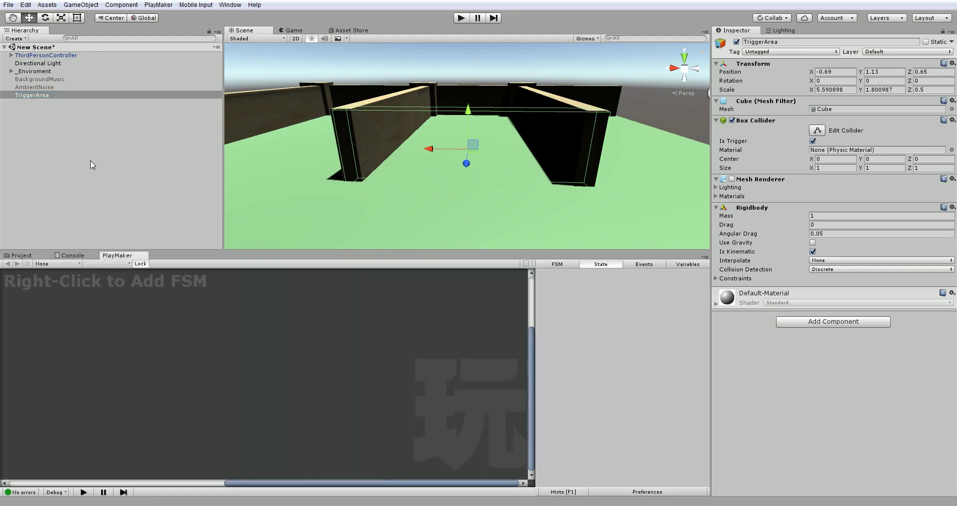
Step: Examine the scene objects one by one, from ThirdPersonController to TriggerArea, with the PlayMaker editor open
{"action": "left_click", "coordinate": [44, 89]}
{"action": "left_click", "coordinate": [44, 80]}
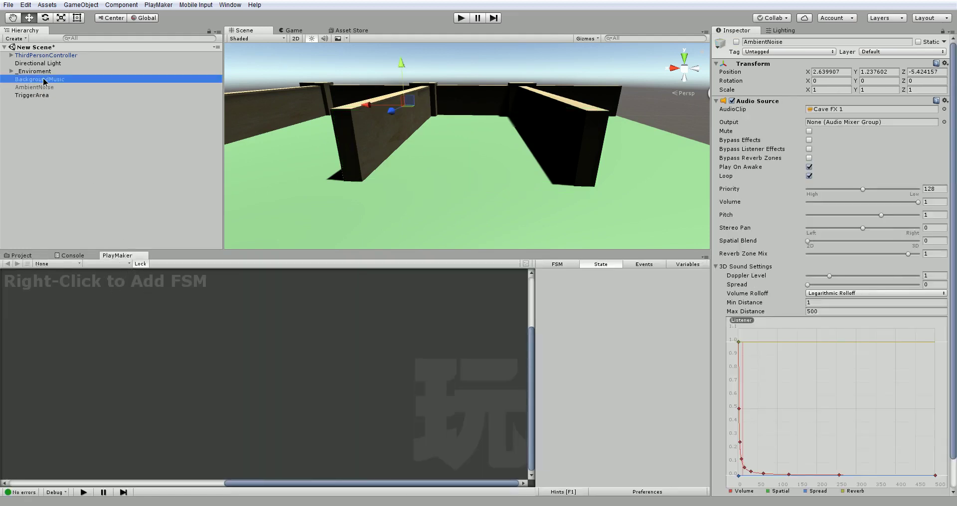
{"action": "left_click", "coordinate": [45, 71]}
{"action": "left_click", "coordinate": [49, 63]}
{"action": "left_click", "coordinate": [49, 56]}
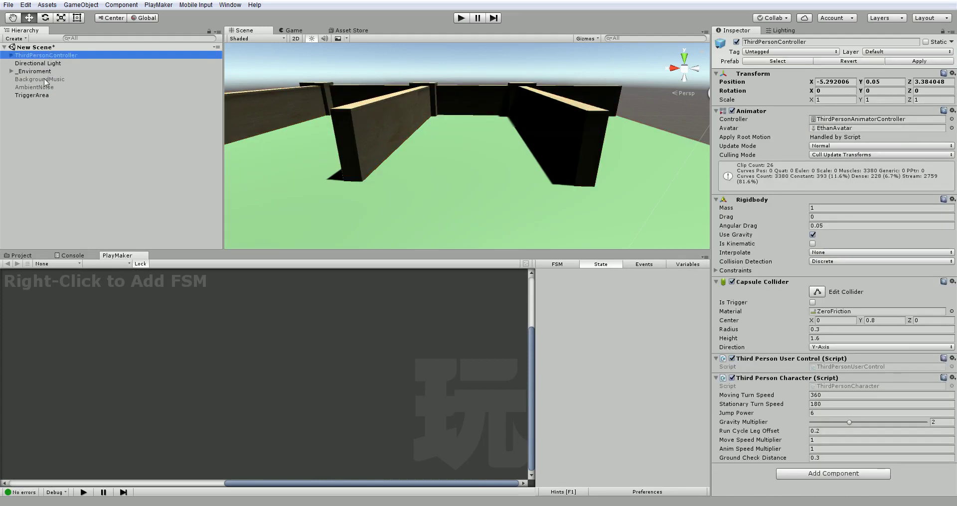
{"action": "left_click", "coordinate": [45, 95]}
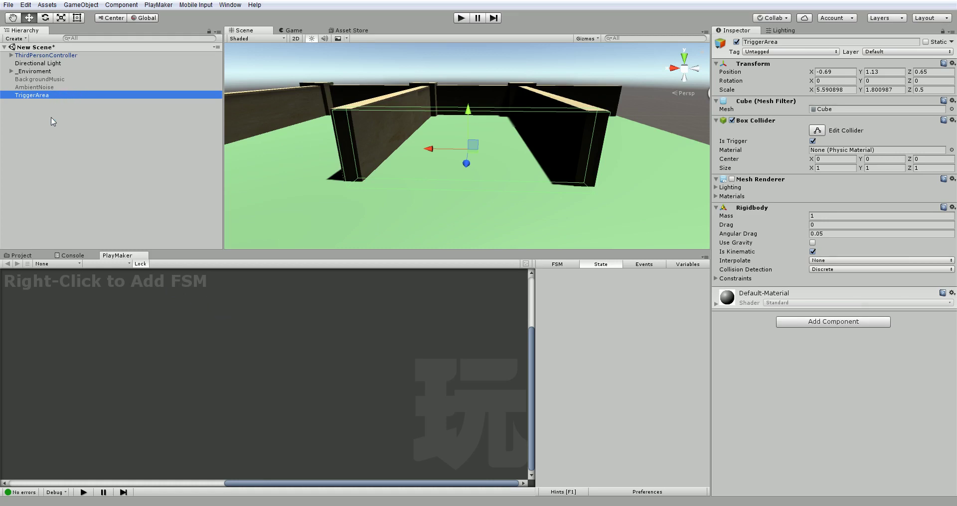
{"action": "left_click", "coordinate": [51, 88]}
{"action": "left_click", "coordinate": [51, 79]}
{"action": "left_click", "coordinate": [52, 71]}
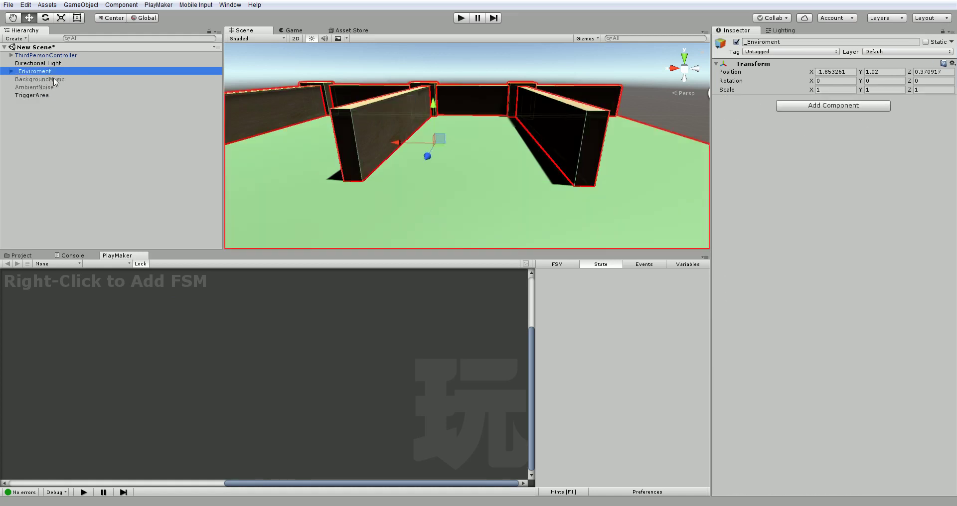
{"action": "left_click", "coordinate": [53, 79]}
{"action": "left_click", "coordinate": [52, 87]}
Step: Add a new PlayMaker FSM to TriggerArea from the empty graph and keep the object selected
{"action": "left_click", "coordinate": [53, 95]}
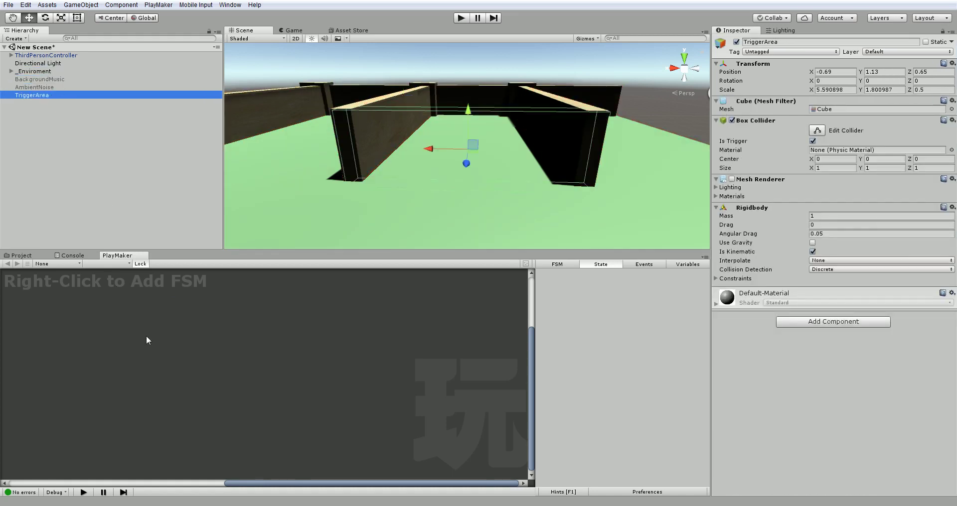
{"action": "right_click", "coordinate": [148, 340]}
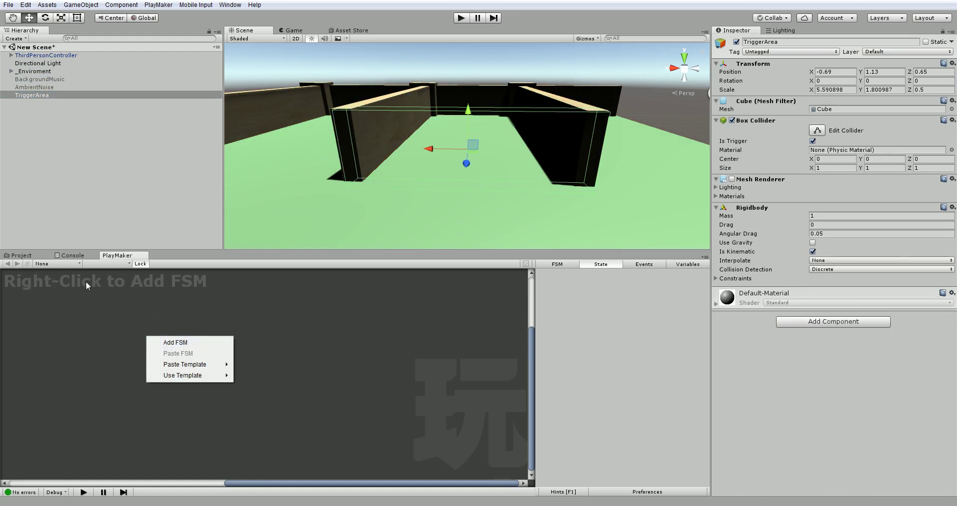
{"action": "left_click", "coordinate": [188, 344]}
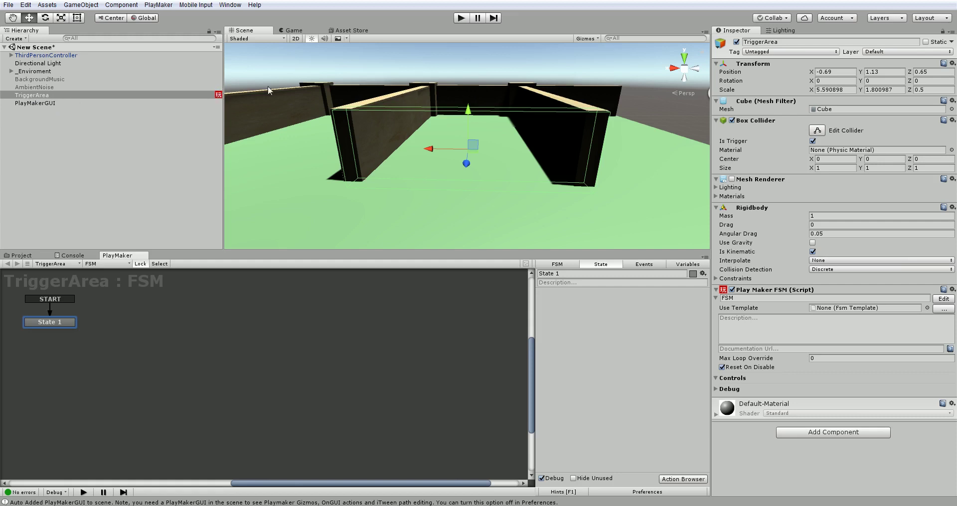
{"action": "left_click", "coordinate": [73, 88]}
{"action": "left_click", "coordinate": [66, 95]}
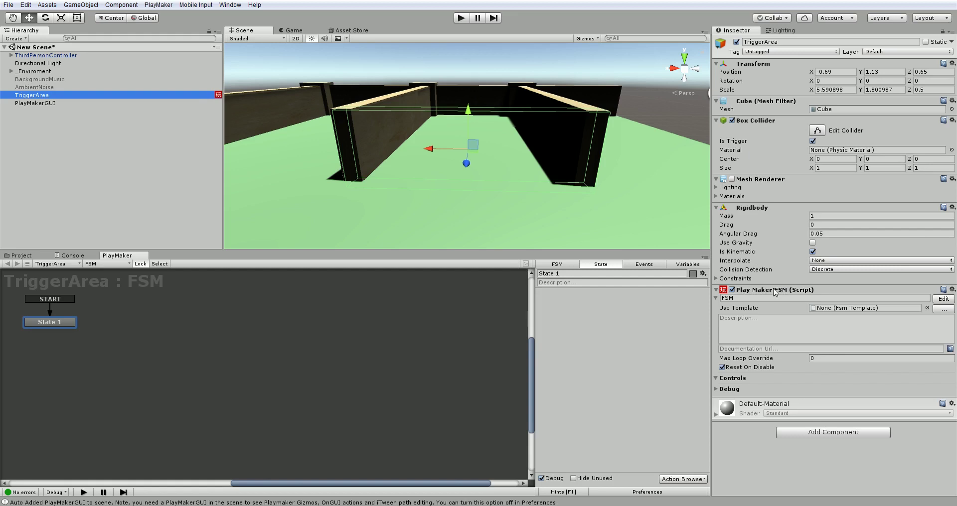
Step: Add a second PlayMakerFSM component to TriggerArea through a component search for "fsm", and remove that duplicate again
{"action": "left_click", "coordinate": [828, 432]}
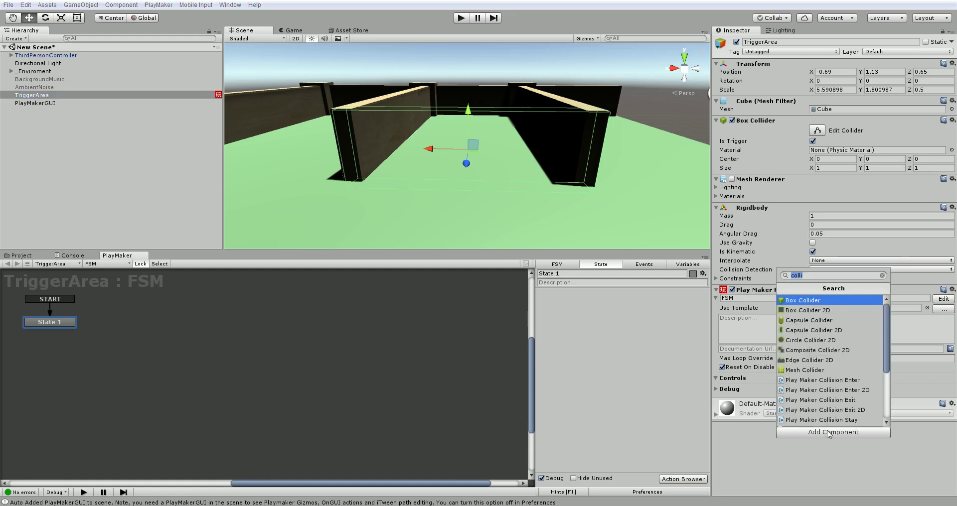
{"action": "type", "text": "fsm"}
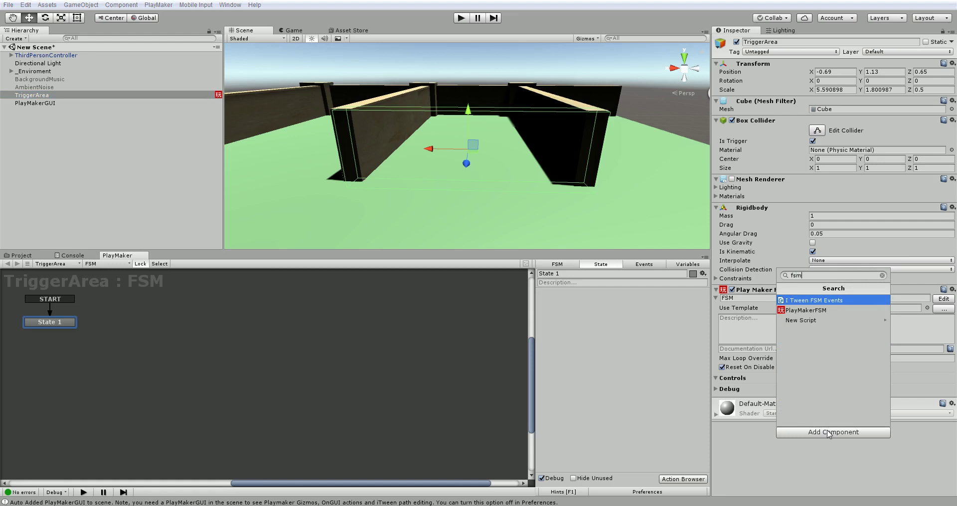
{"action": "left_click", "coordinate": [820, 310]}
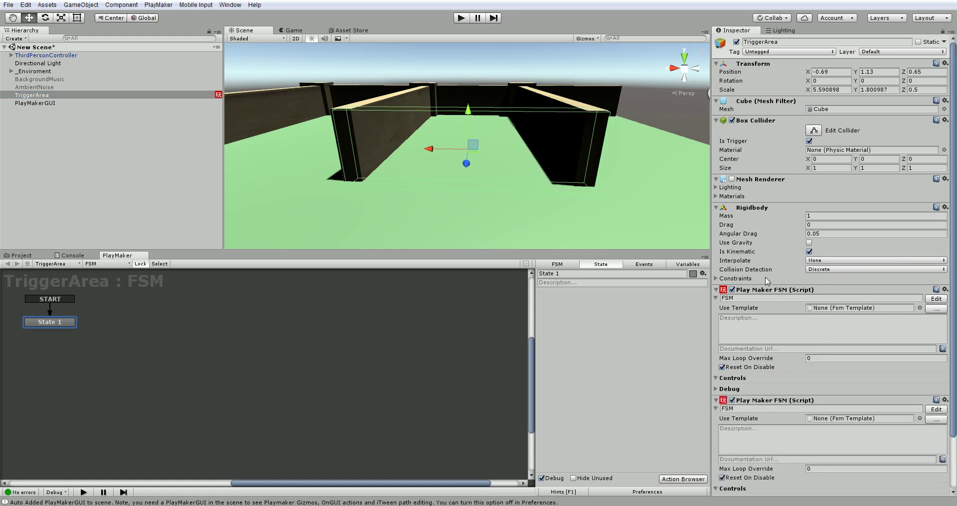
{"action": "scroll", "coordinate": [817, 309], "scroll_direction": "down", "scroll_amount": 3}
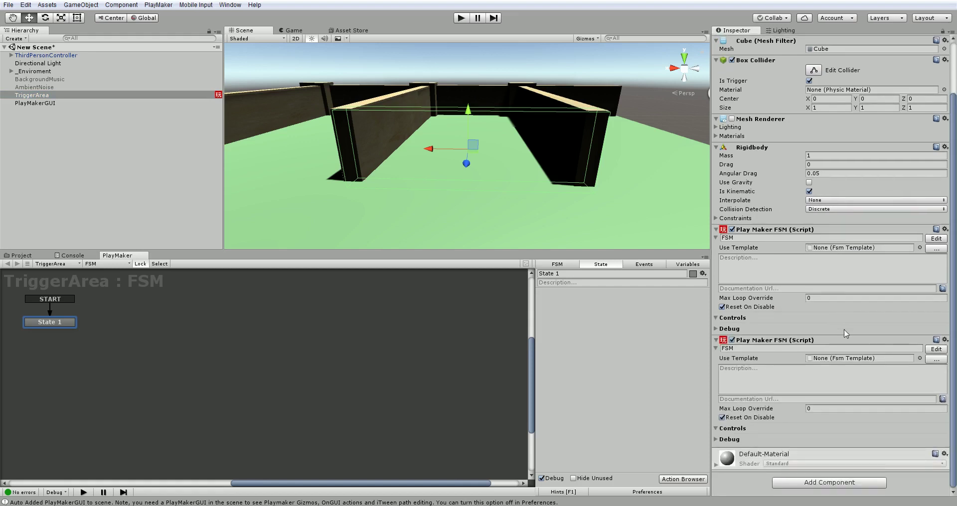
{"action": "left_click", "coordinate": [944, 340]}
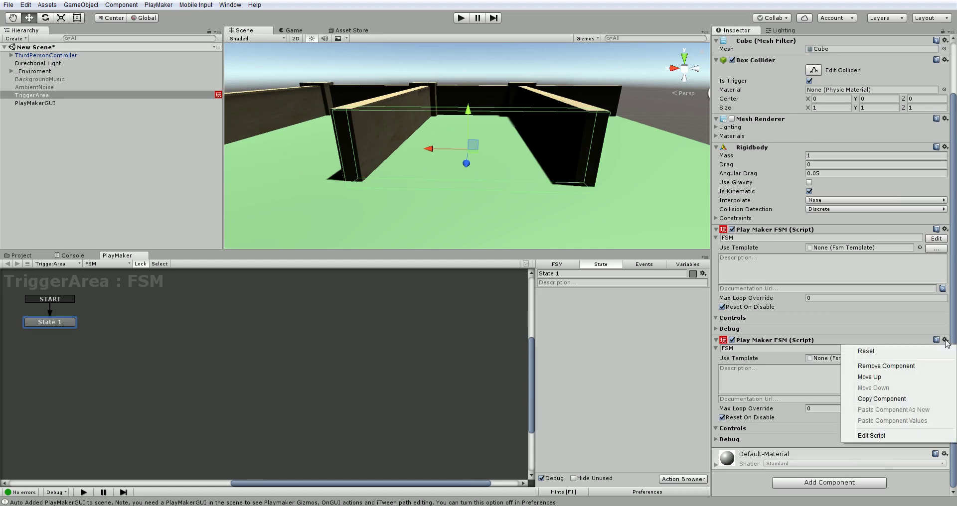
{"action": "left_click", "coordinate": [896, 367]}
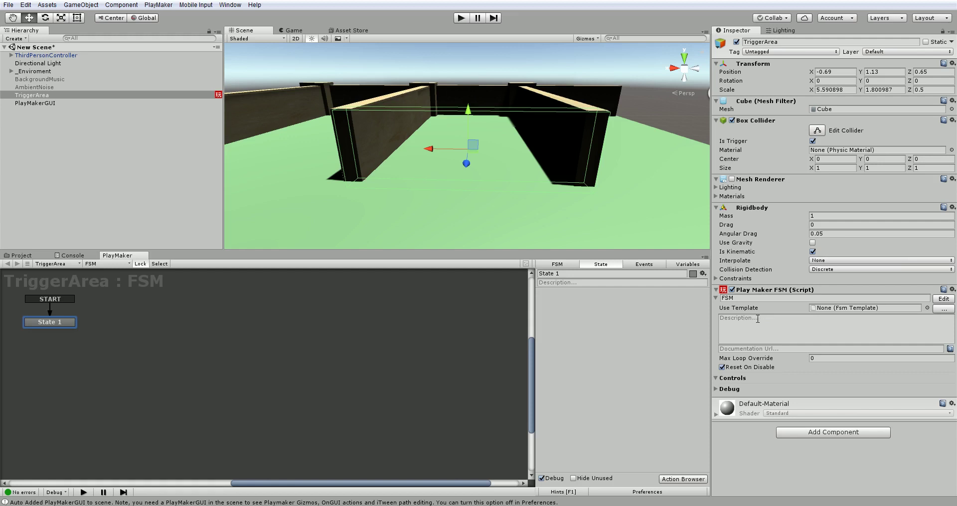
Step: Enter "Plays scary music when trigger is eneterd." as the description of TriggerArea's FSM
{"action": "left_click", "coordinate": [763, 320]}
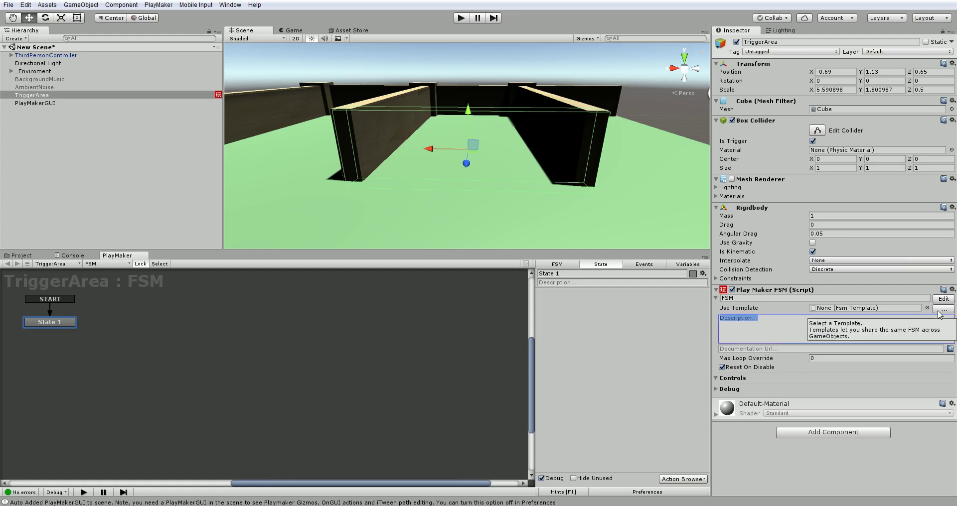
{"action": "type", "text": "Plays scary music when trigger is ene"}
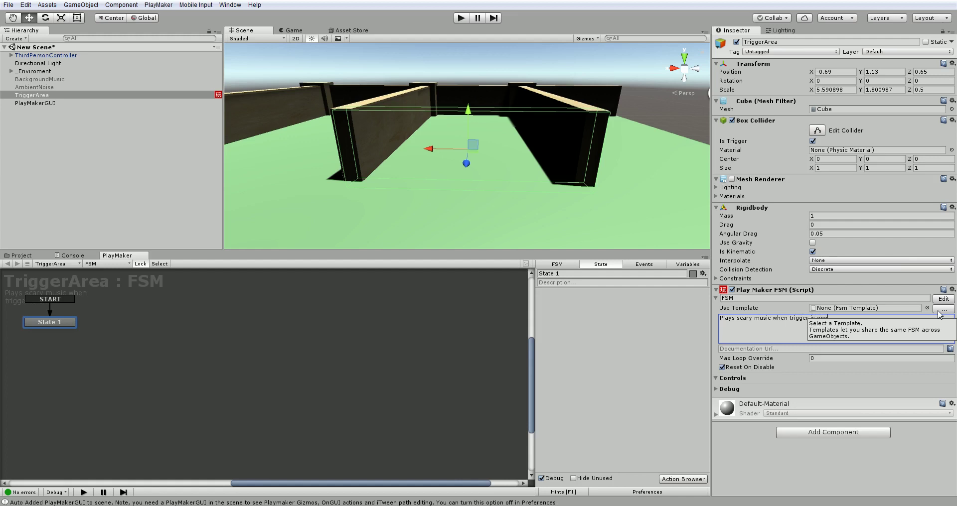
{"action": "type", "text": "ered"}
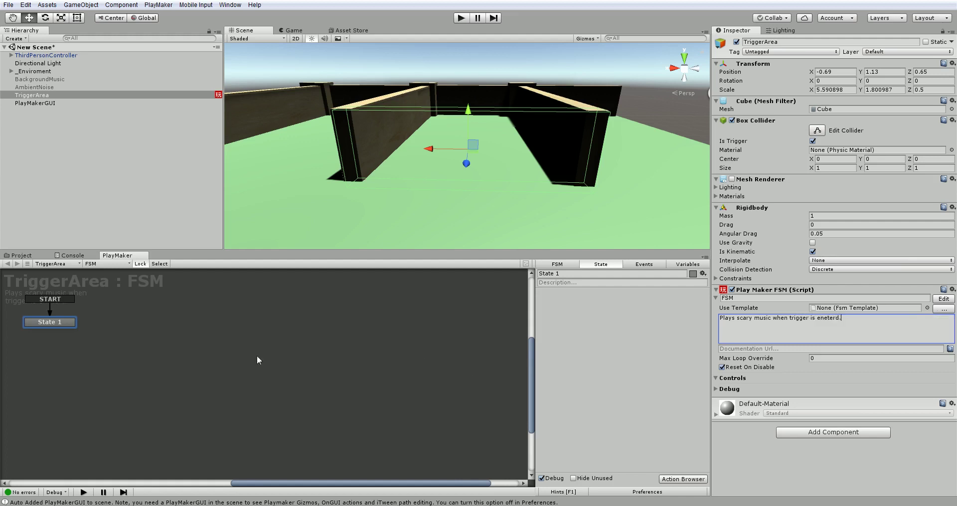
Step: Rename the FSM's start state, State 1, to "Wait for Trigger"
{"action": "left_click_drag", "start_coordinate": [68, 326], "coordinate": [75, 323]}
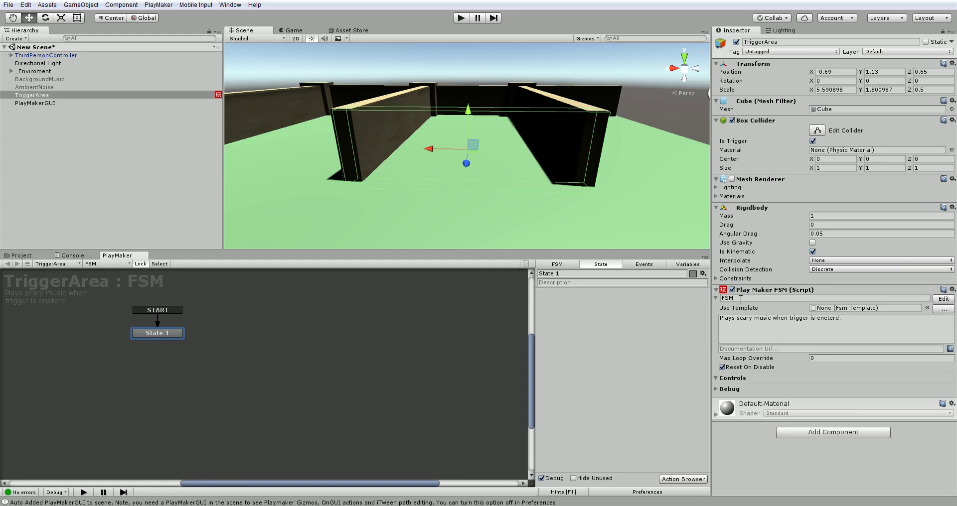
{"action": "middle_click_drag", "start_coordinate": [158, 336], "coordinate": [173, 351]}
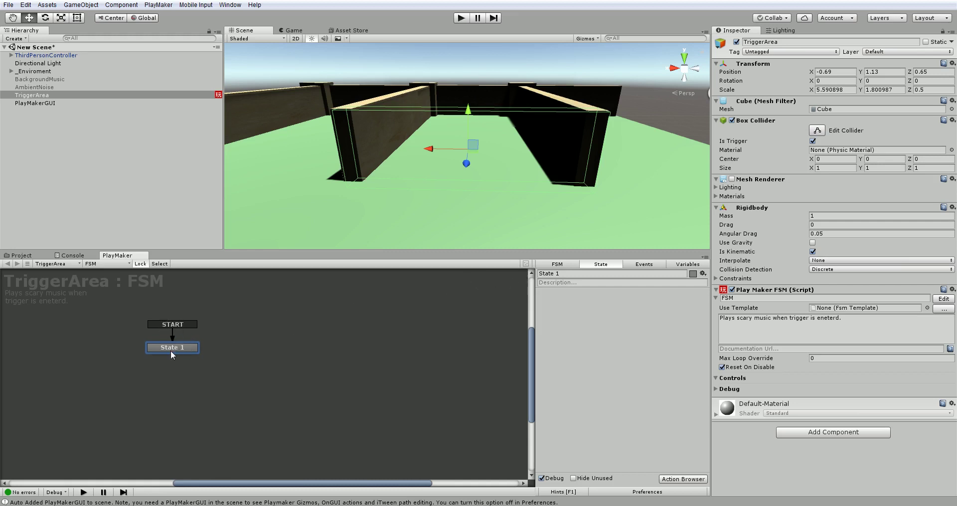
{"action": "left_click", "coordinate": [612, 273]}
{"action": "type", "text": "Wait for Trigge"}
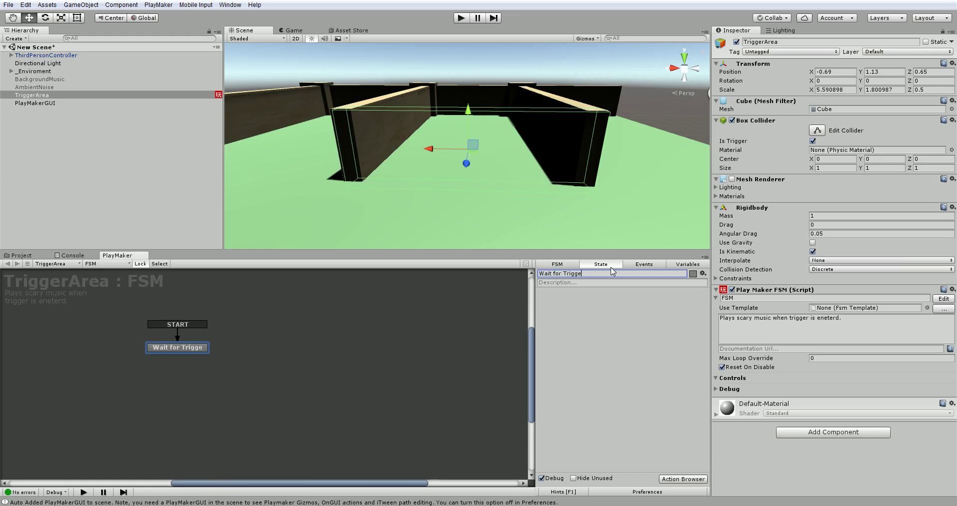
{"action": "type", "text": "r"}
Step: Describe the Wait for Trigger state as "Wait for the player game object to enter the trigger area before playing music."
{"action": "left_click", "coordinate": [597, 283]}
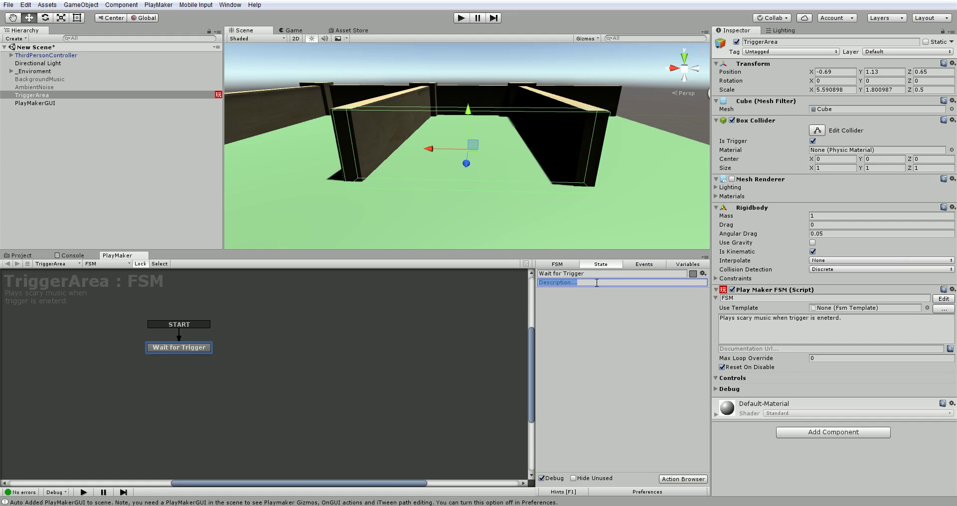
{"action": "type", "text": "Wait for "}
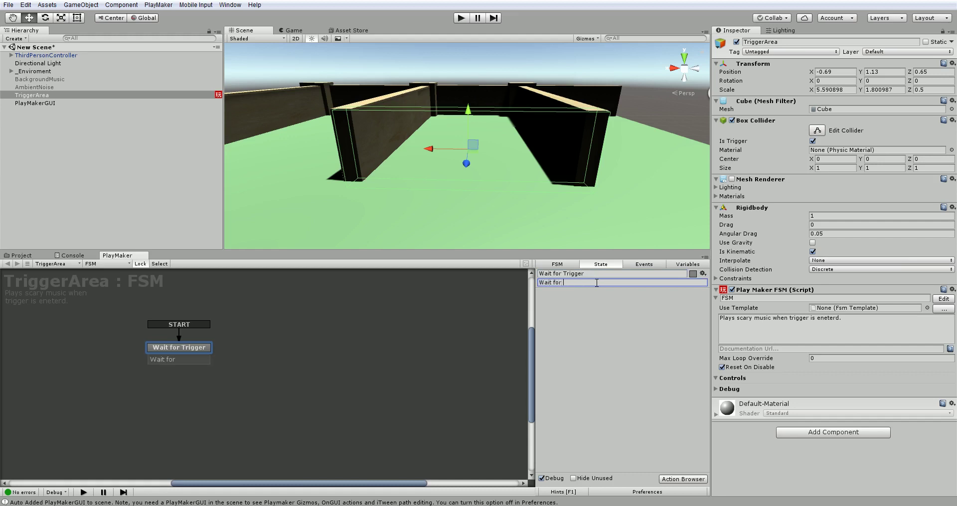
{"action": "type", "text": "the playe"}
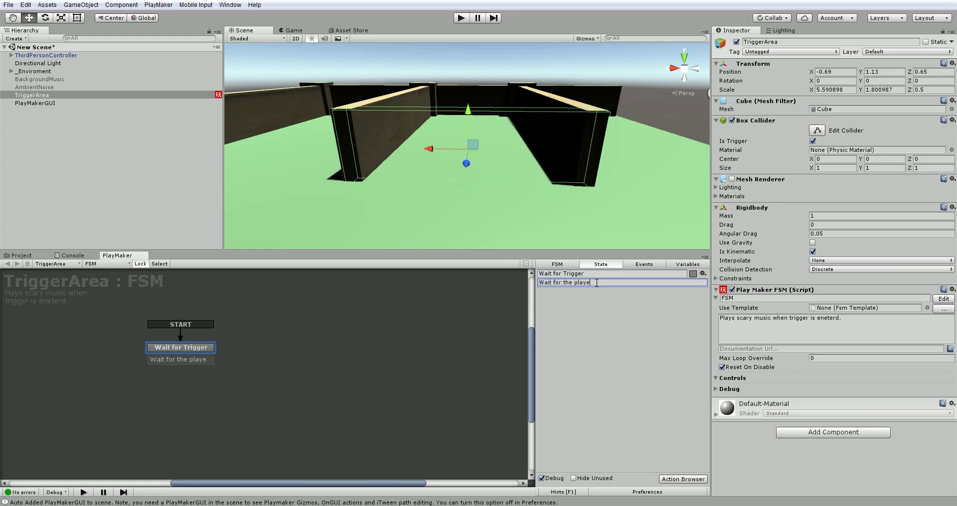
{"action": "type", "text": "r game obje"}
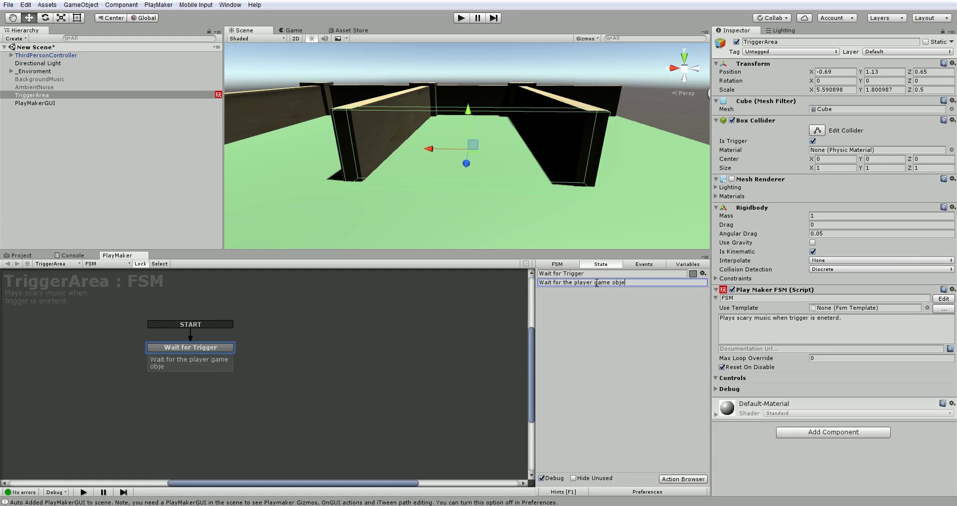
{"action": "type", "text": "ct to enter the"}
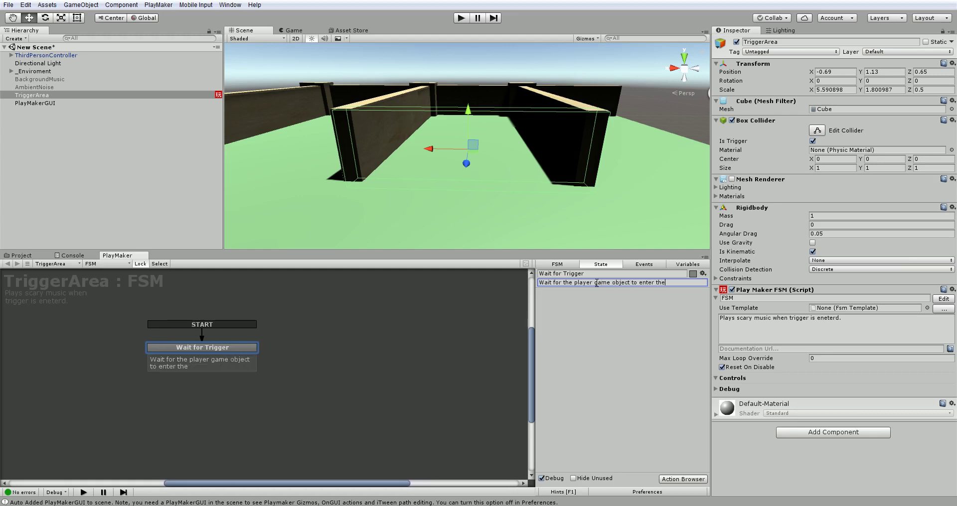
{"action": "type", "text": " trigger are"}
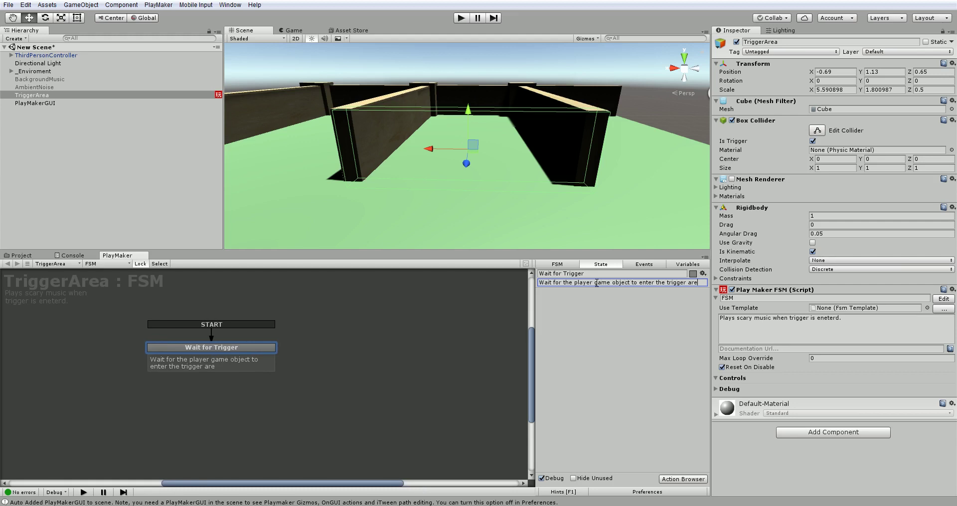
{"action": "type", "text": "a b"}
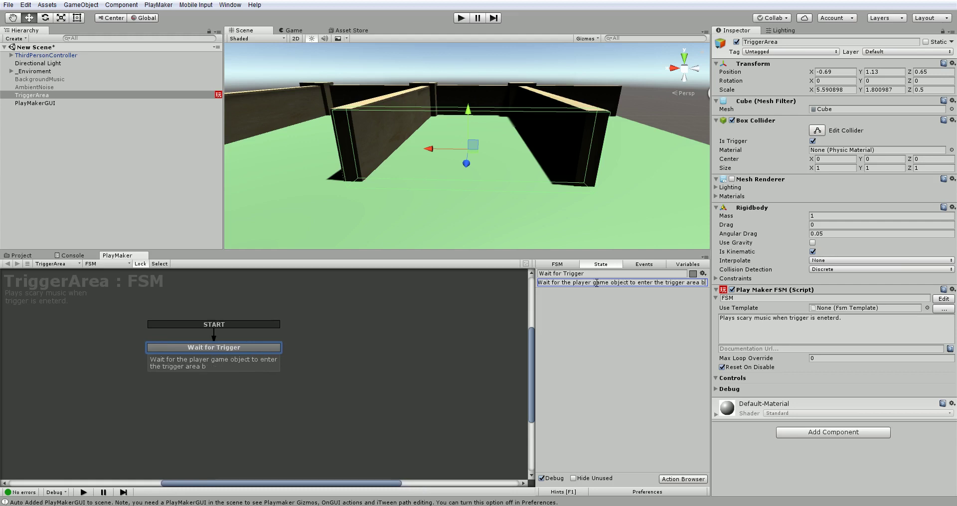
{"action": "type", "text": "efore playing music."}
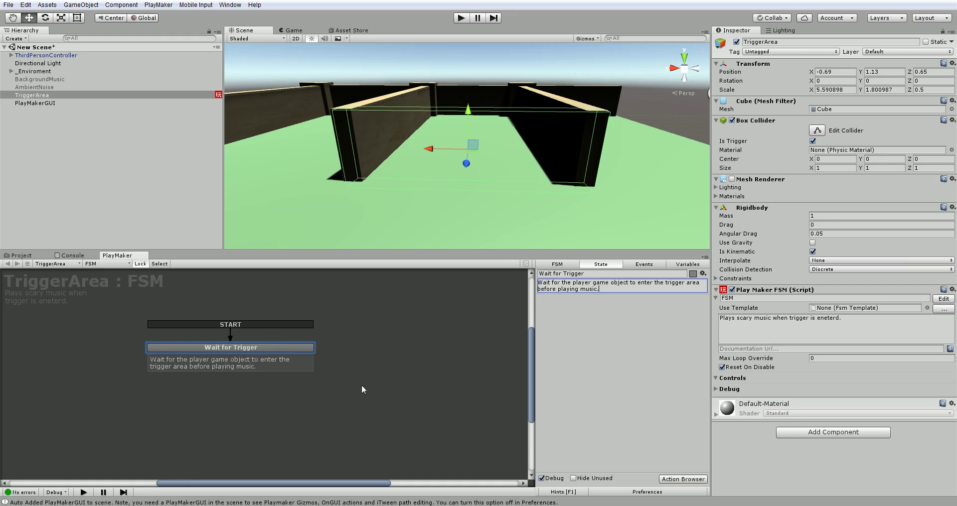
Step: Add a second state to the graph beside Wait for Trigger and name it "Play Music"
{"action": "right_click", "coordinate": [371, 348]}
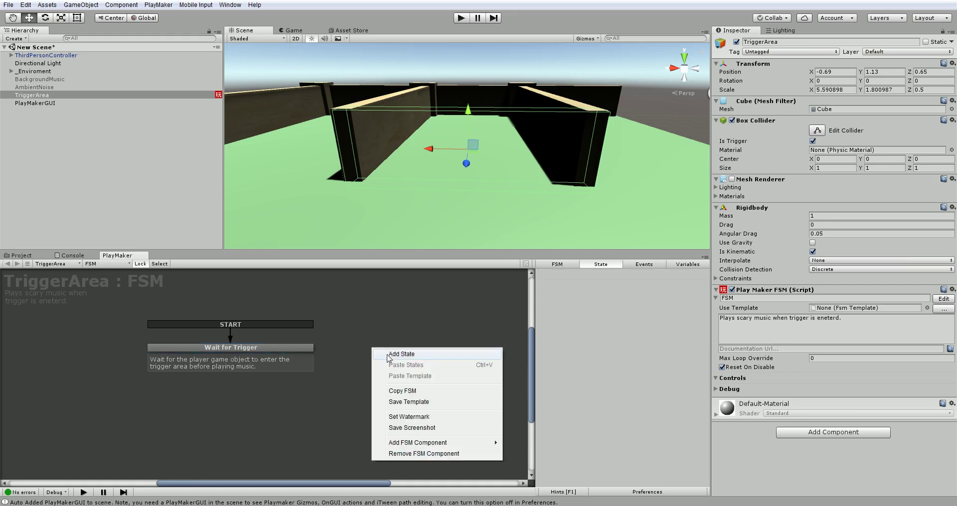
{"action": "right_click", "coordinate": [383, 330]}
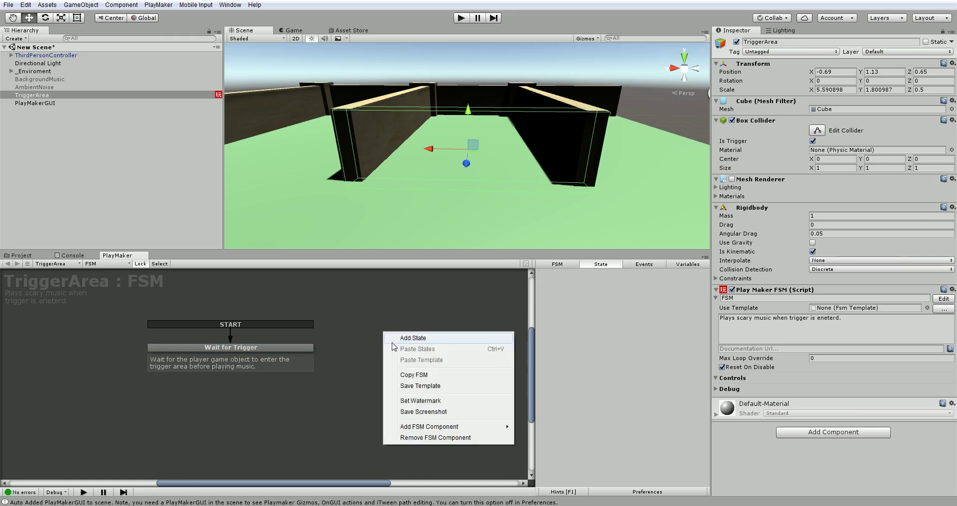
{"action": "left_click", "coordinate": [394, 337]}
{"action": "left_click_drag", "start_coordinate": [394, 339], "coordinate": [383, 352]}
{"action": "left_click", "coordinate": [580, 273]}
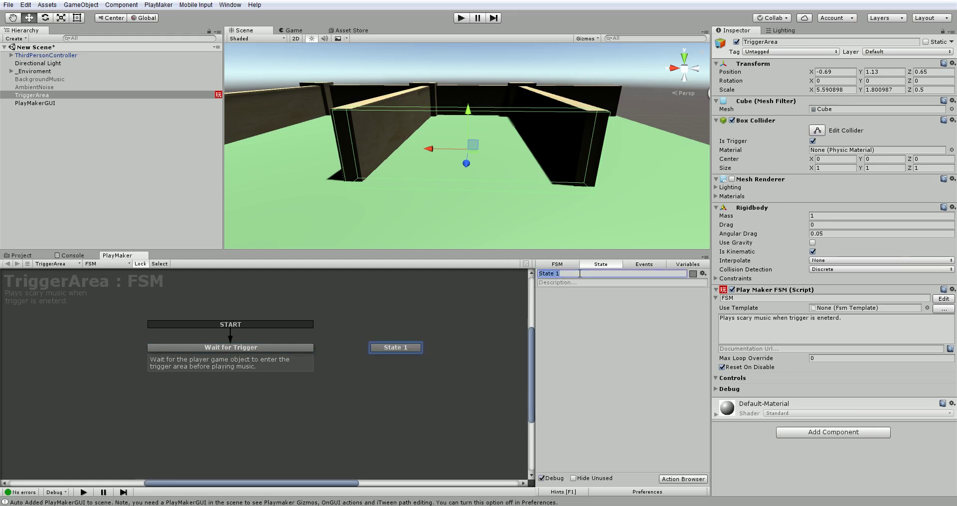
{"action": "type", "text": "Play Music"}
Step: Describe the Play Music state as "Once a player has trigger this area, then play some music" and nudge it toward Wait for Trigger
{"action": "key", "text": "Tab"}
{"action": "type", "text": "Once"}
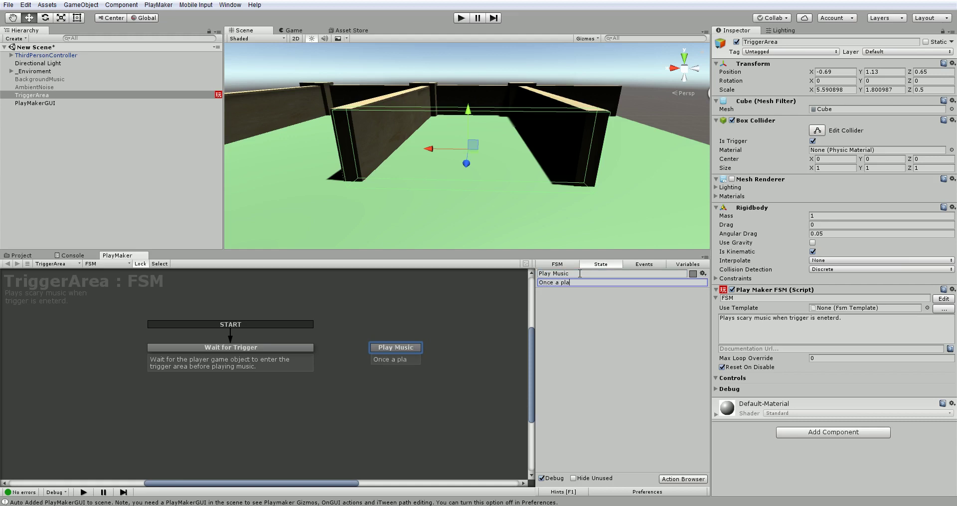
{"action": "type", "text": "r has "}
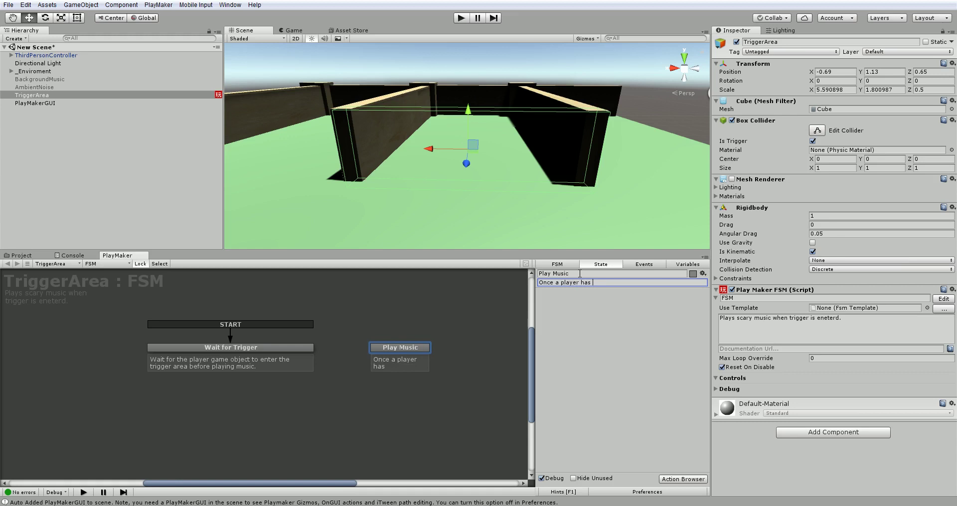
{"action": "type", "text": "trigger this "}
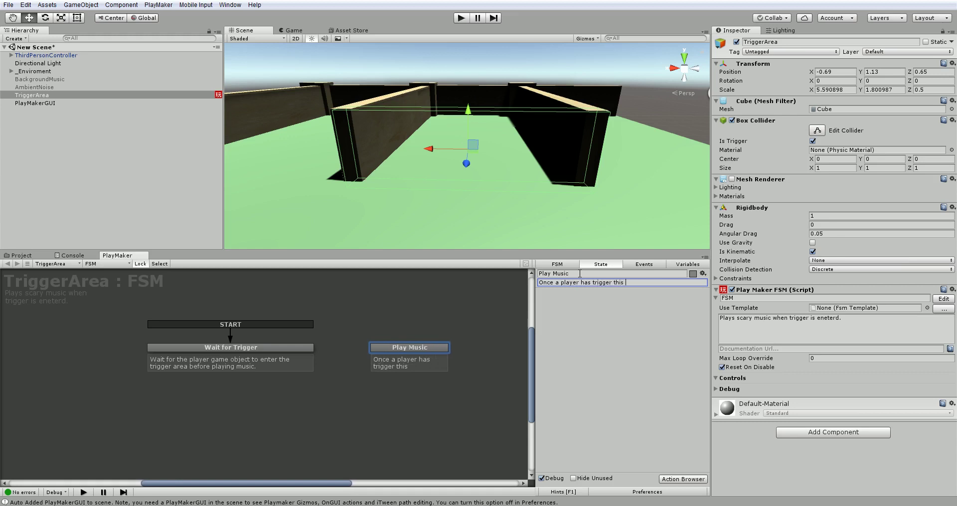
{"action": "type", "text": "area, then "}
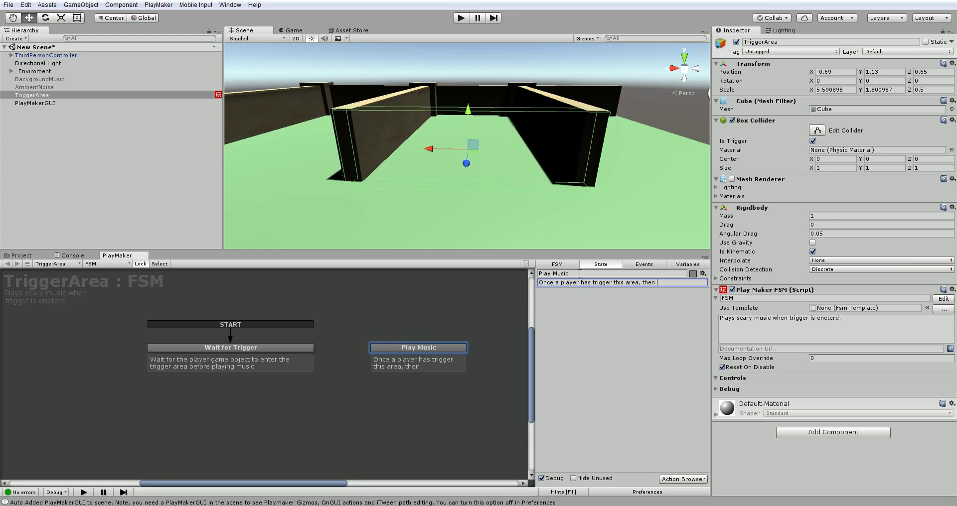
{"action": "type", "text": "play some music"}
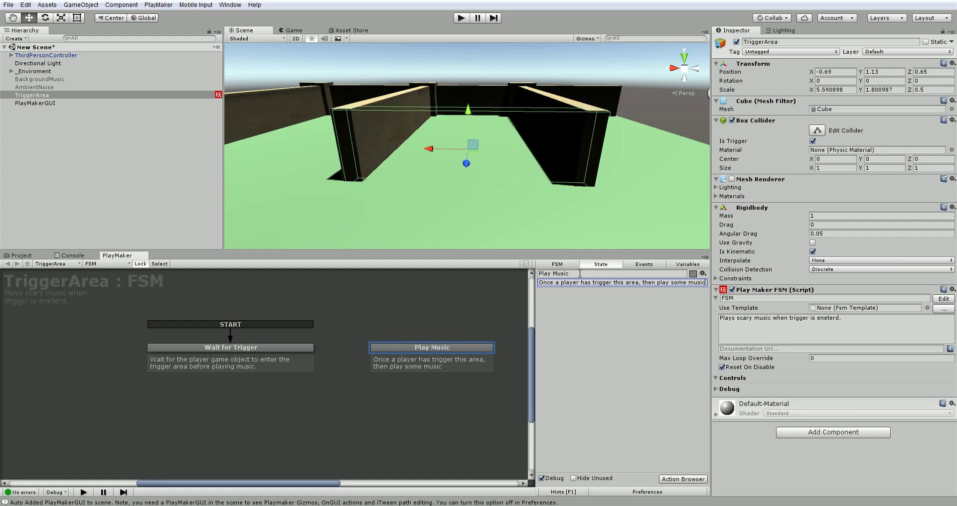
{"action": "left_click_drag", "start_coordinate": [403, 344], "coordinate": [399, 347]}
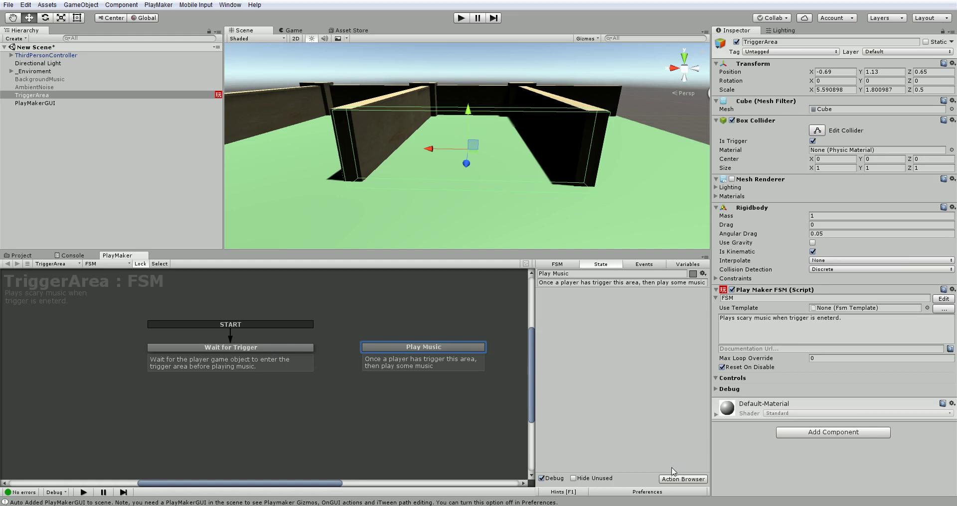
Step: Dock the PlayMaker Action Browser next to the Inspector and clear its "float to in" search
{"action": "left_click", "coordinate": [675, 481]}
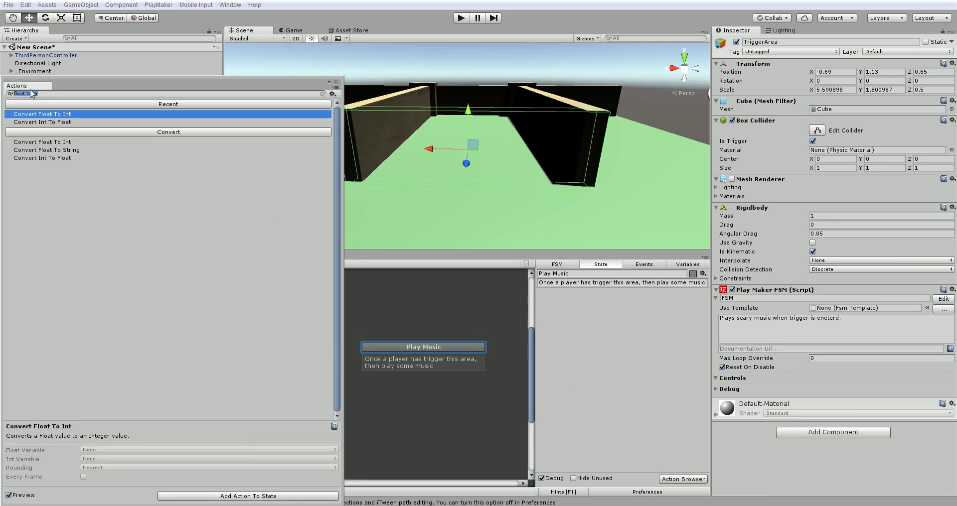
{"action": "left_click_drag", "start_coordinate": [17, 85], "coordinate": [785, 29]}
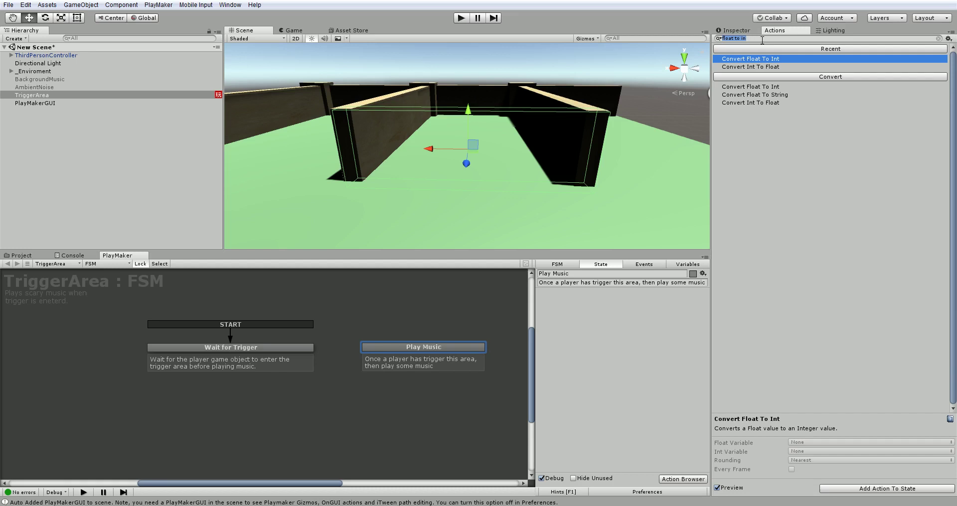
{"action": "key", "text": "BackSpace"}
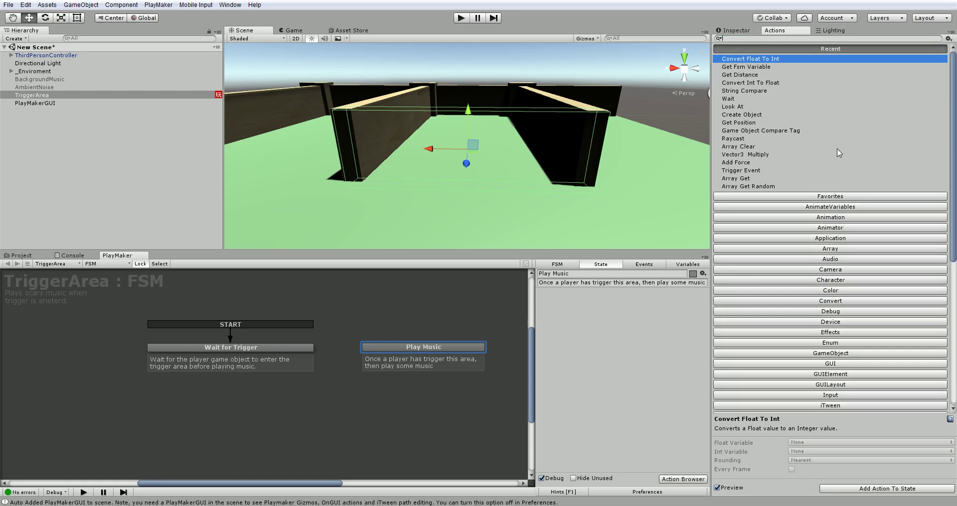
Step: Look through the action categories and examine the Audio actions' descriptions, comparing Audio Play with Play Sound
{"action": "scroll", "coordinate": [817, 189], "scroll_direction": "down", "scroll_amount": 10}
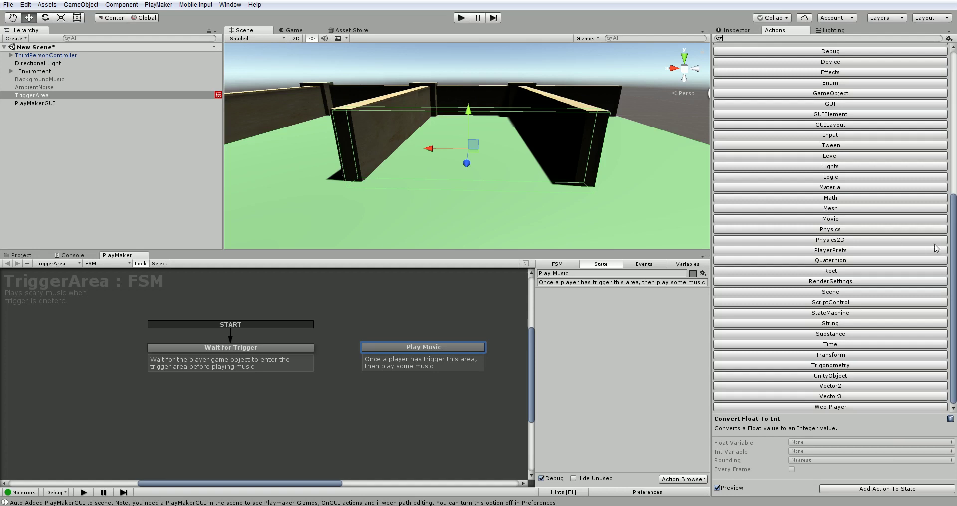
{"action": "scroll", "coordinate": [897, 234], "scroll_direction": "up", "scroll_amount": 8}
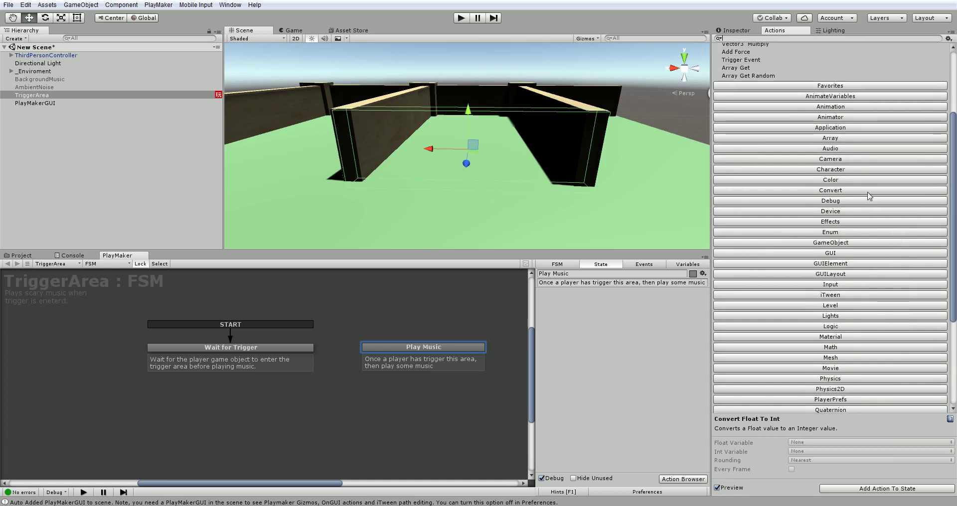
{"action": "left_click", "coordinate": [842, 149]}
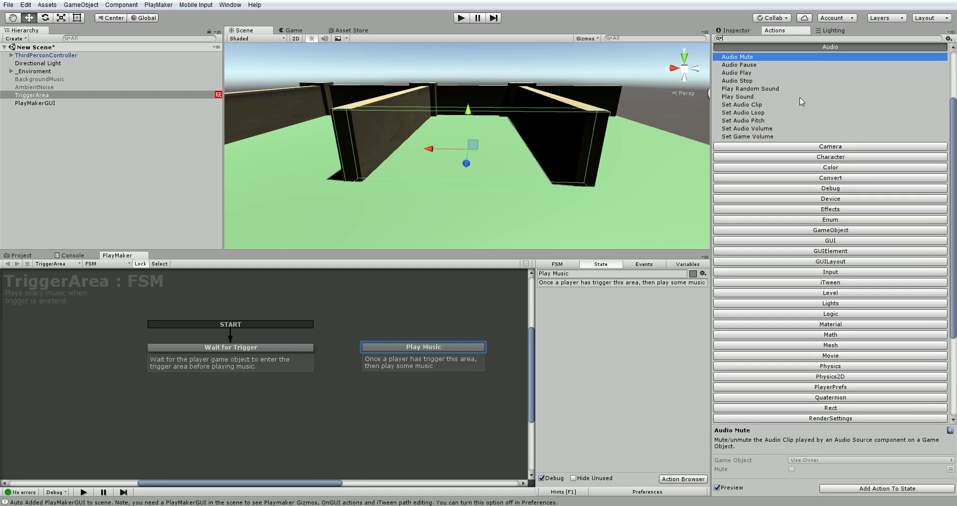
{"action": "left_click", "coordinate": [765, 66]}
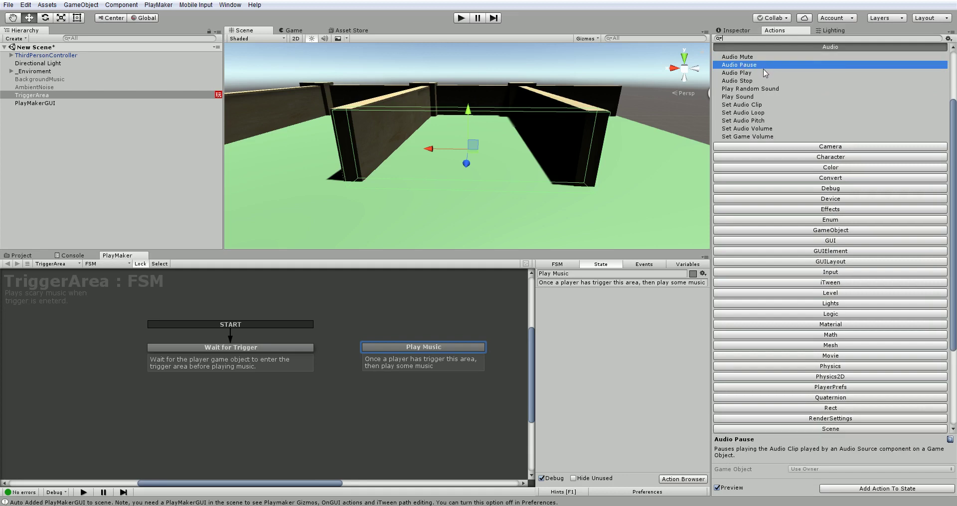
{"action": "left_click", "coordinate": [760, 75]}
{"action": "left_click", "coordinate": [759, 82]}
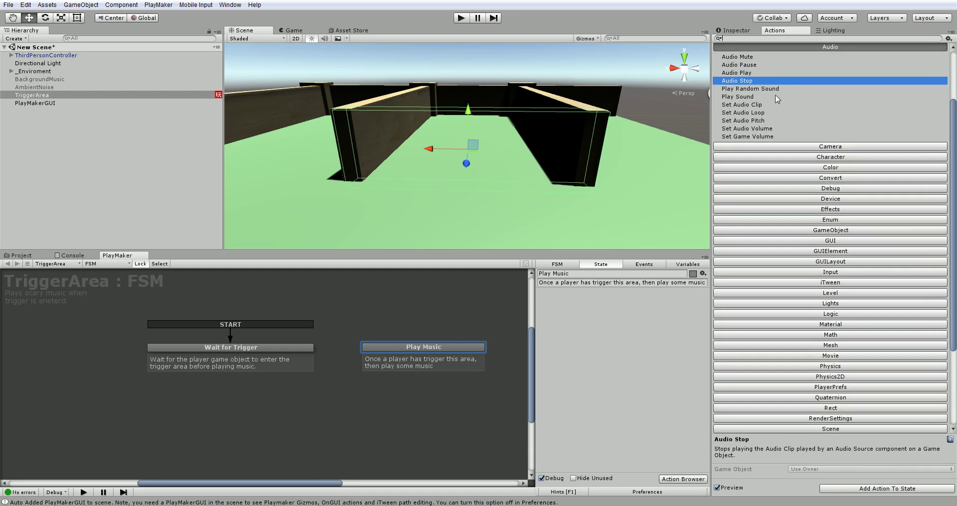
{"action": "left_click", "coordinate": [773, 89]}
{"action": "left_click", "coordinate": [767, 97]}
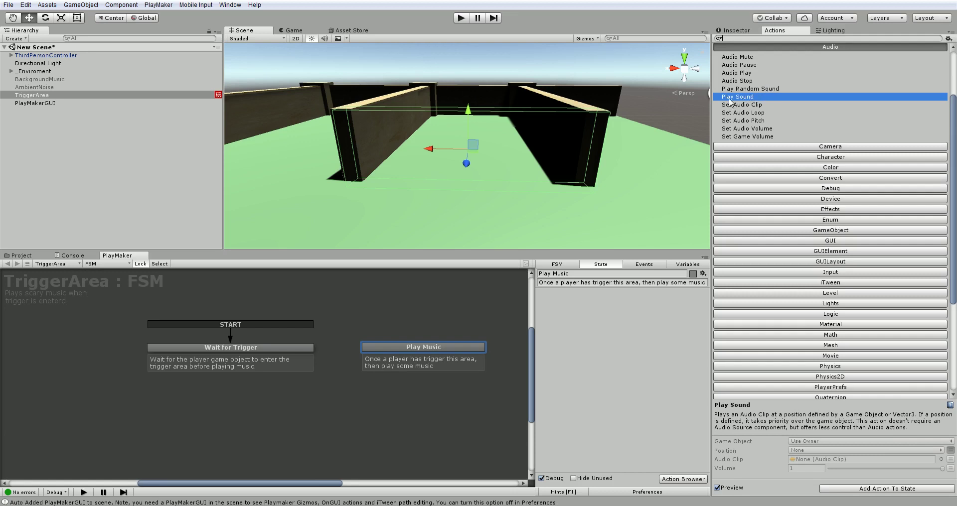
{"action": "left_click", "coordinate": [749, 73]}
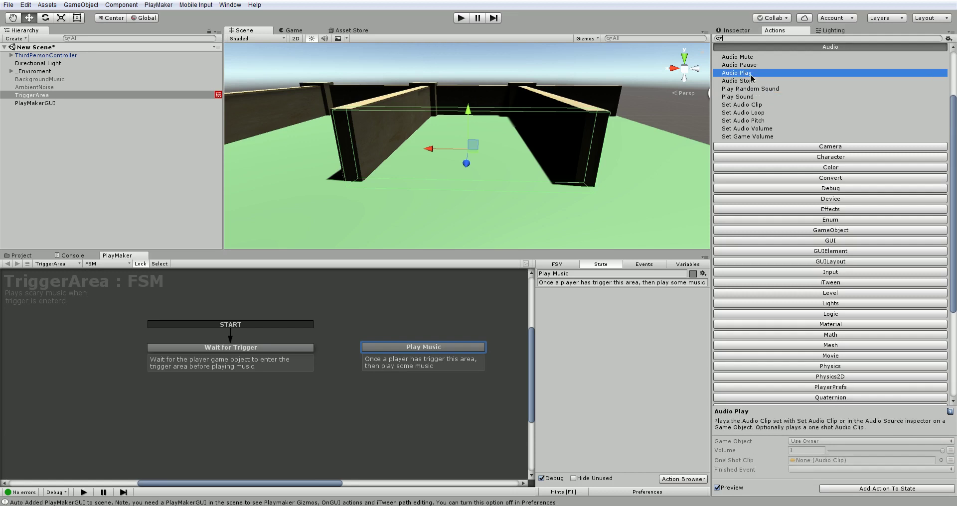
{"action": "left_click", "coordinate": [752, 97]}
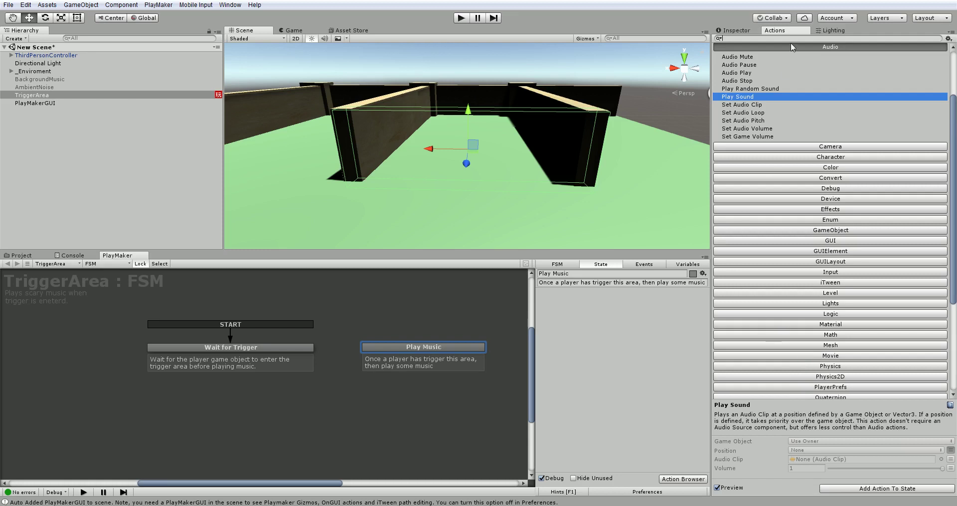
{"action": "left_click", "coordinate": [747, 73]}
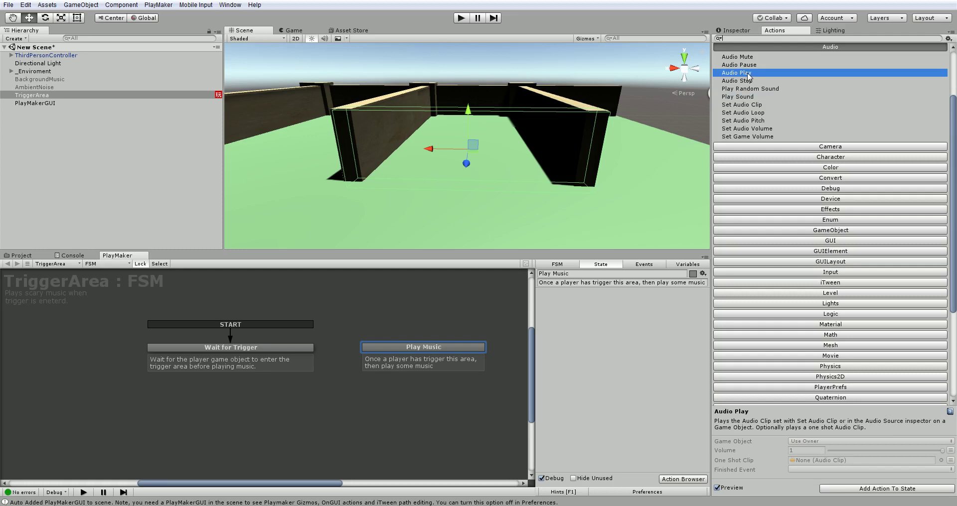
Step: Add the Audio Play action to the Play Music state and nudge the state slightly in the graph
{"action": "left_click", "coordinate": [437, 349]}
{"action": "double_click", "coordinate": [739, 73]}
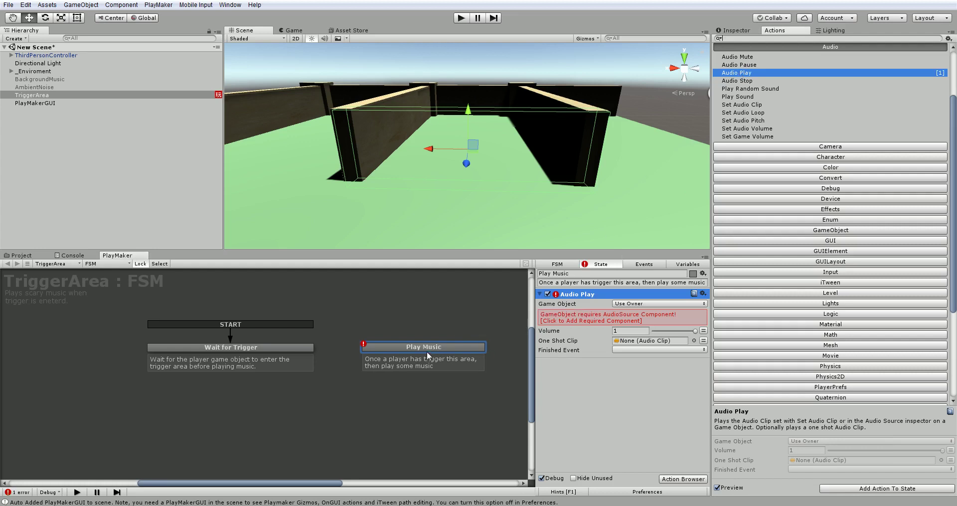
{"action": "left_click_drag", "start_coordinate": [426, 353], "coordinate": [423, 354]}
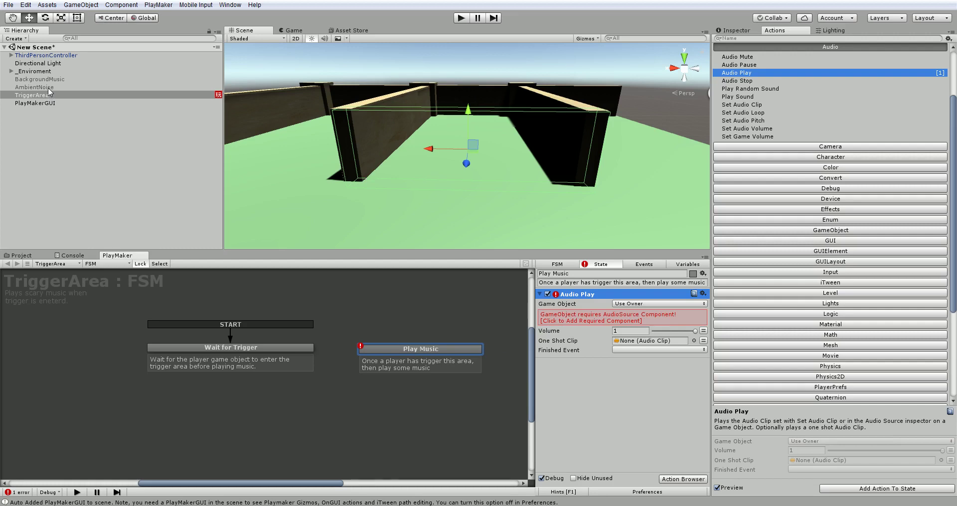
Step: Examine the Audio Source settings of AmbientNoise and BackgroundMusic, then compare them with TriggerArea's components
{"action": "left_click", "coordinate": [744, 30]}
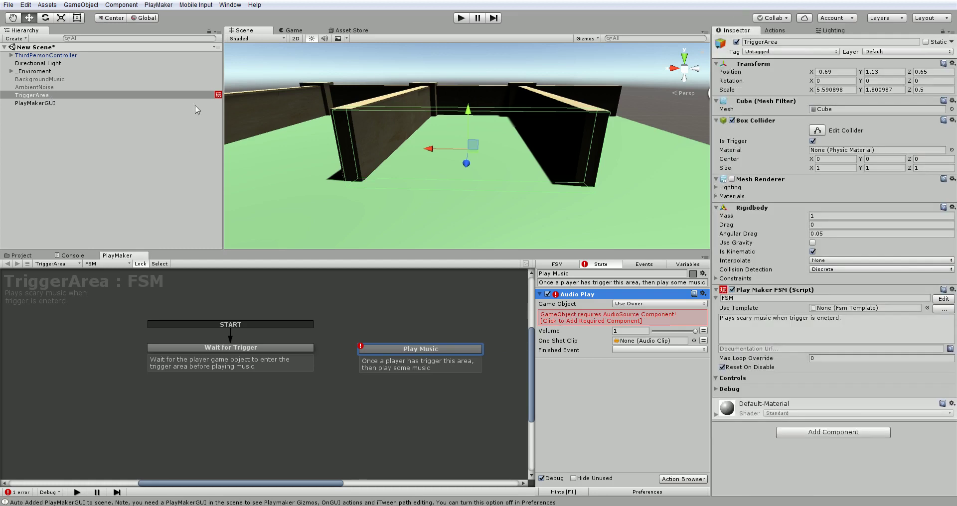
{"action": "left_click", "coordinate": [53, 88]}
{"action": "left_click", "coordinate": [64, 81]}
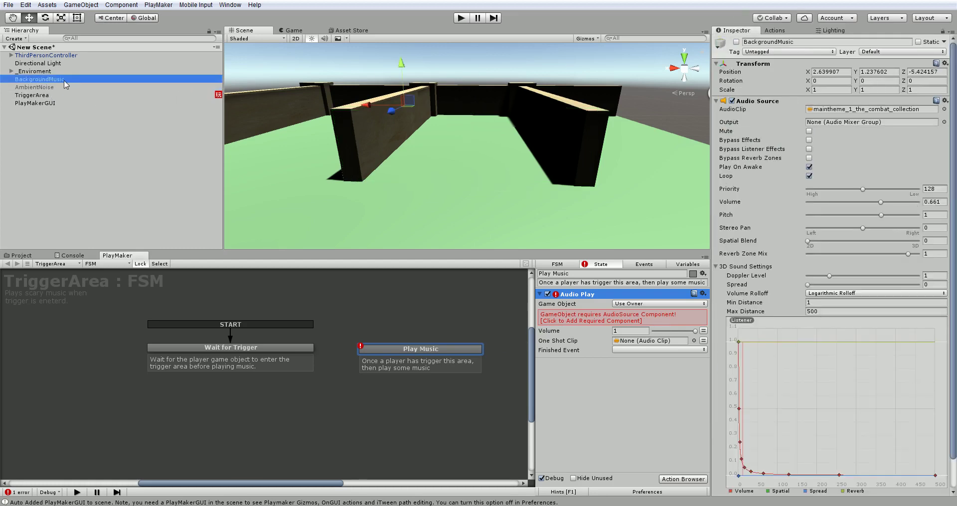
{"action": "left_click", "coordinate": [64, 88]}
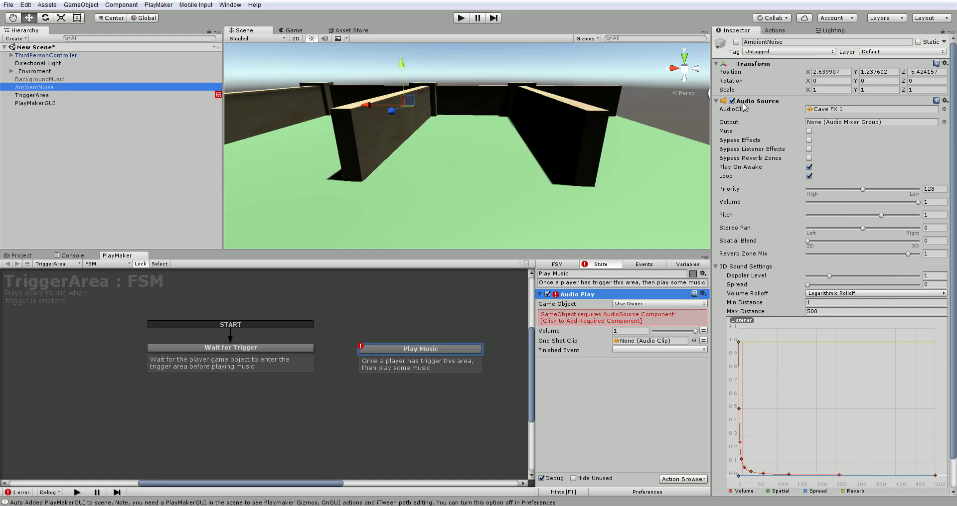
{"action": "left_click", "coordinate": [55, 95]}
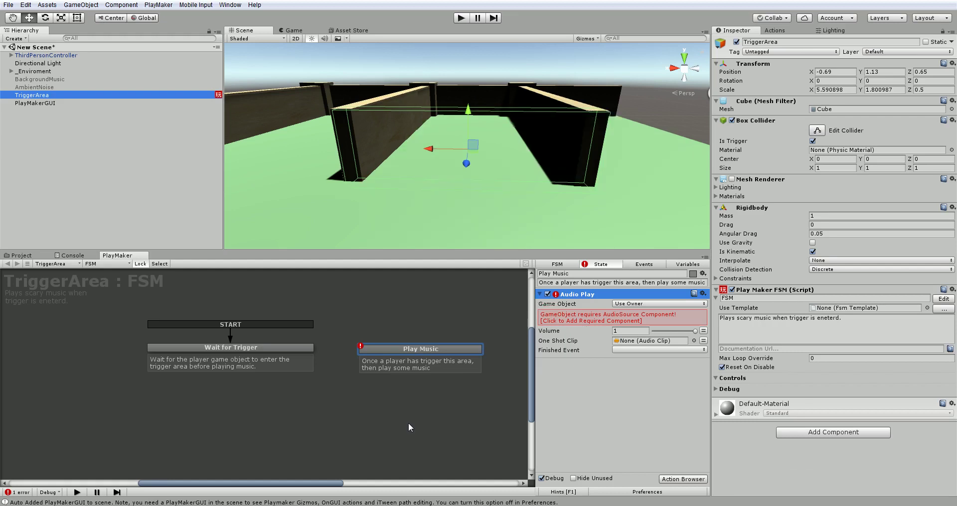
Step: Add an Audio Source component to TriggerArea through a component search for "audio so"
{"action": "left_click", "coordinate": [44, 96]}
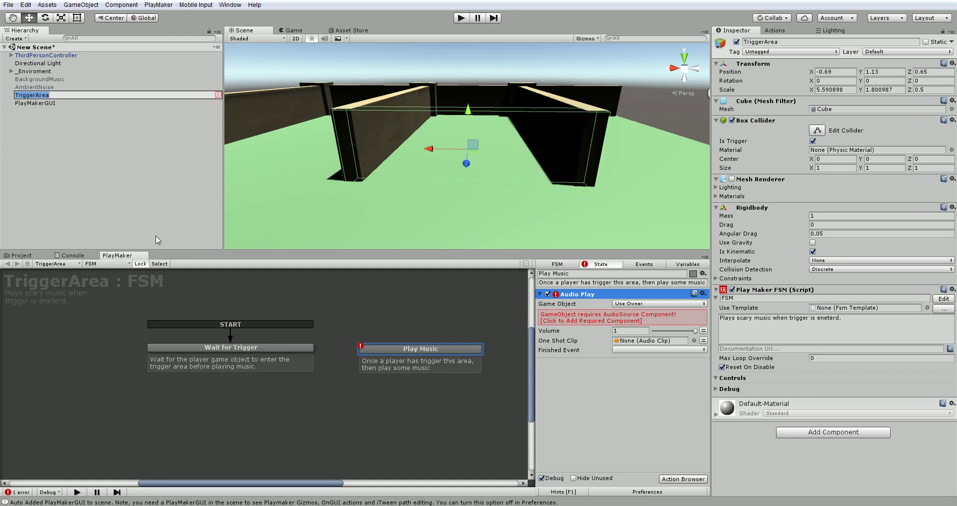
{"action": "left_click", "coordinate": [41, 173]}
{"action": "left_click", "coordinate": [56, 96]}
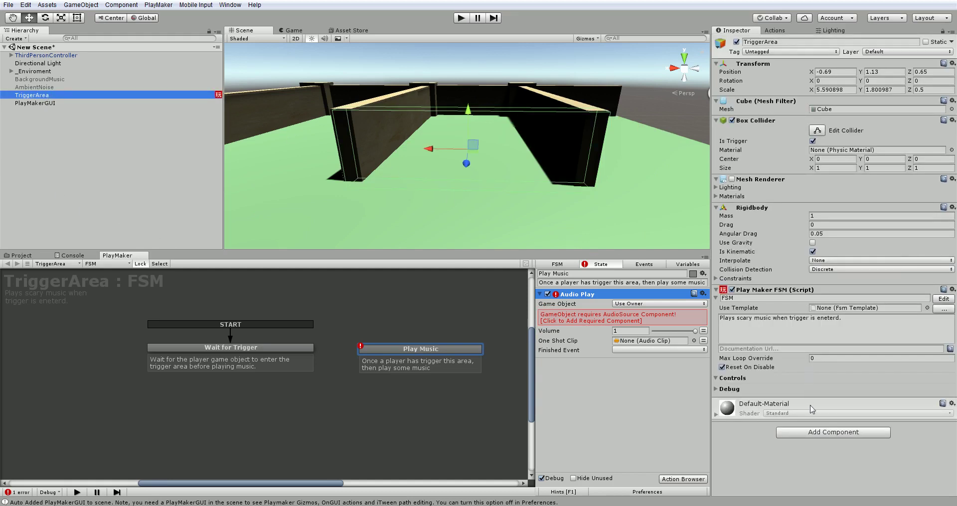
{"action": "left_click", "coordinate": [803, 432]}
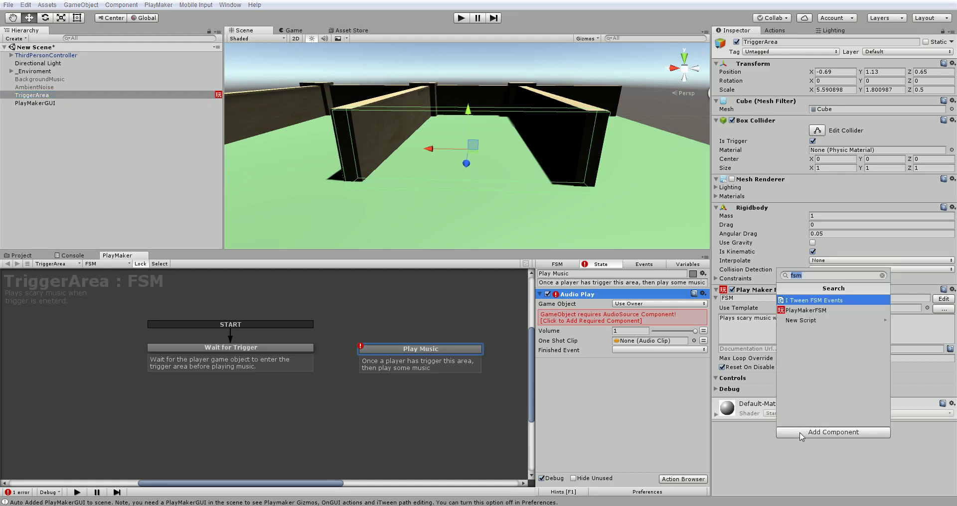
{"action": "type", "text": "audio so"}
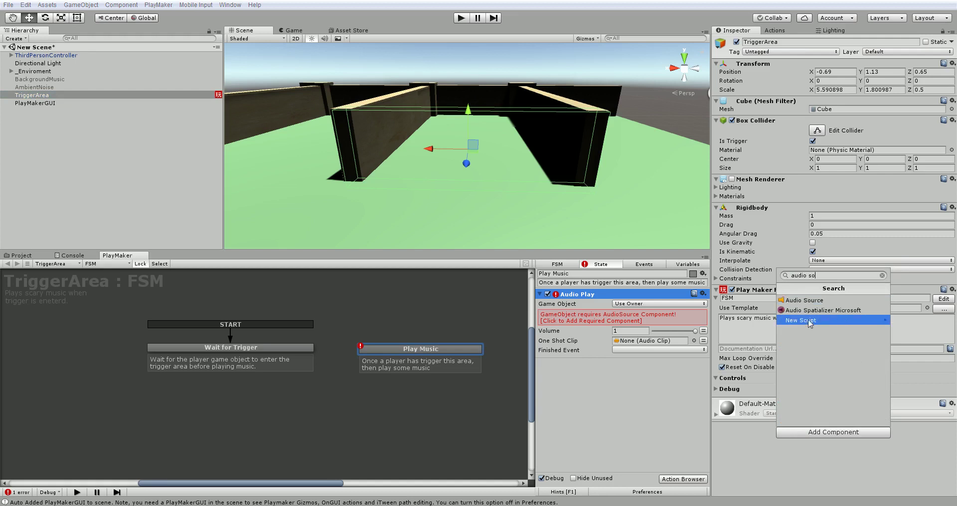
{"action": "left_click", "coordinate": [812, 301]}
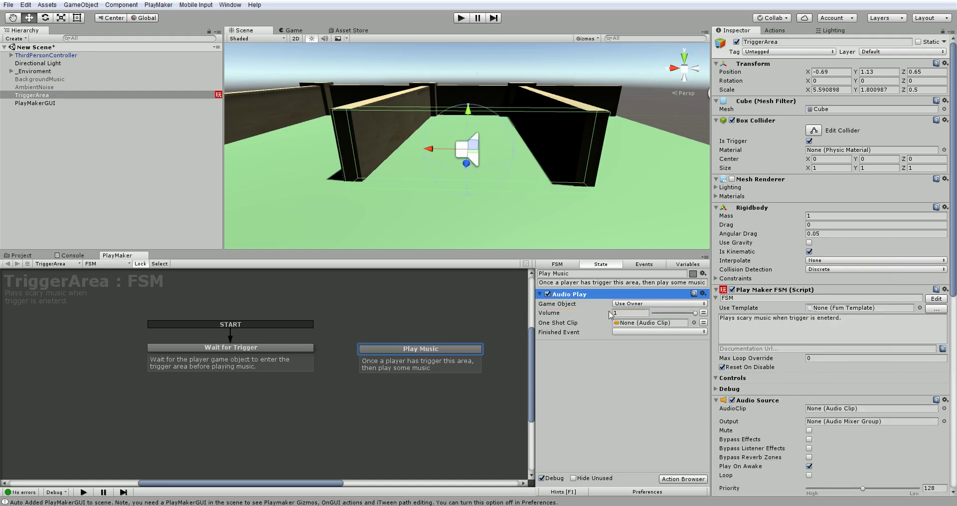
Step: Remove the Audio Source component from TriggerArea
{"action": "scroll", "coordinate": [770, 350], "scroll_direction": "down", "scroll_amount": 10}
{"action": "left_click", "coordinate": [945, 221]}
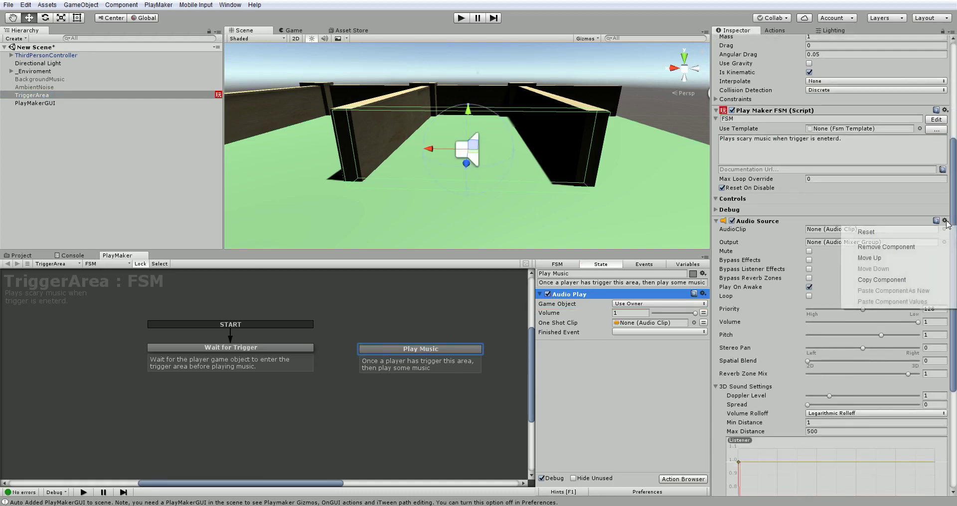
{"action": "left_click", "coordinate": [933, 248]}
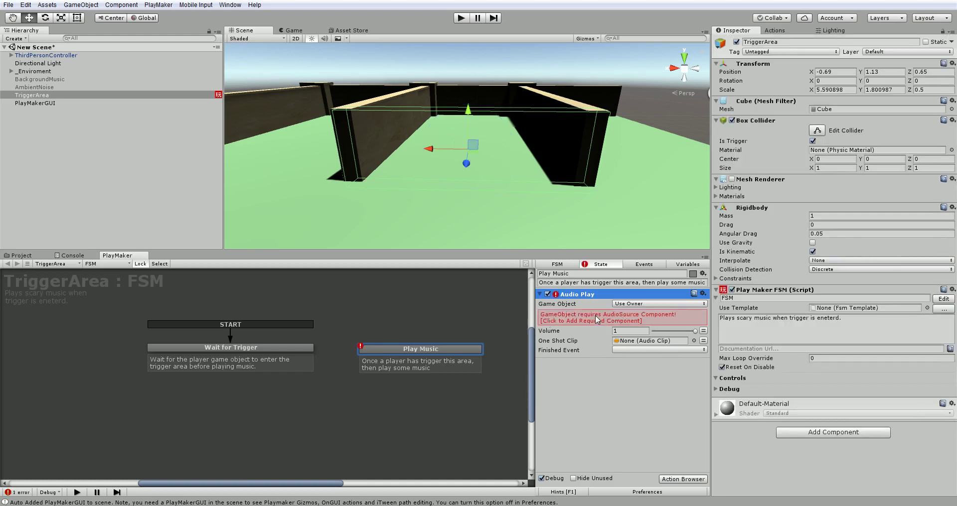
Step: Add the required AudioSource component to TriggerArea from the Audio Play action's error and review its settings
{"action": "left_click", "coordinate": [577, 323]}
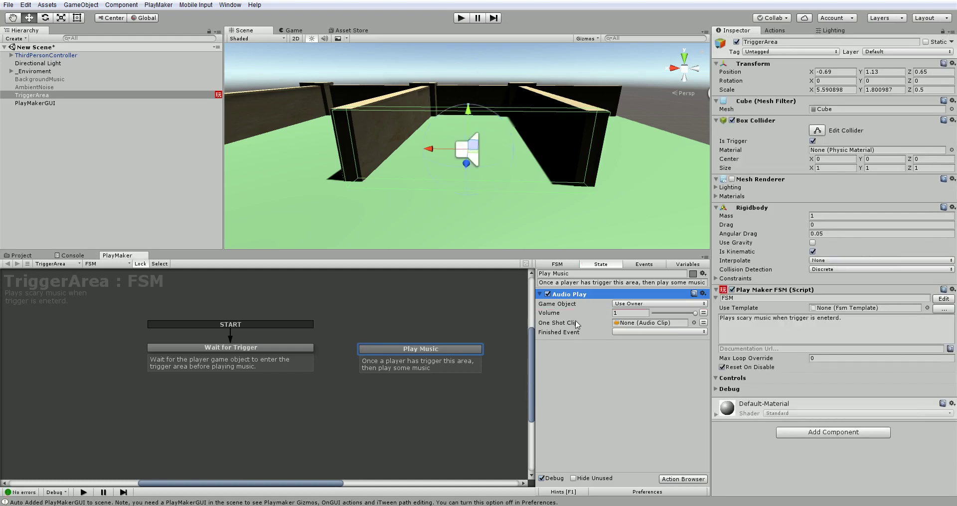
{"action": "scroll", "coordinate": [777, 299], "scroll_direction": "down", "scroll_amount": 6}
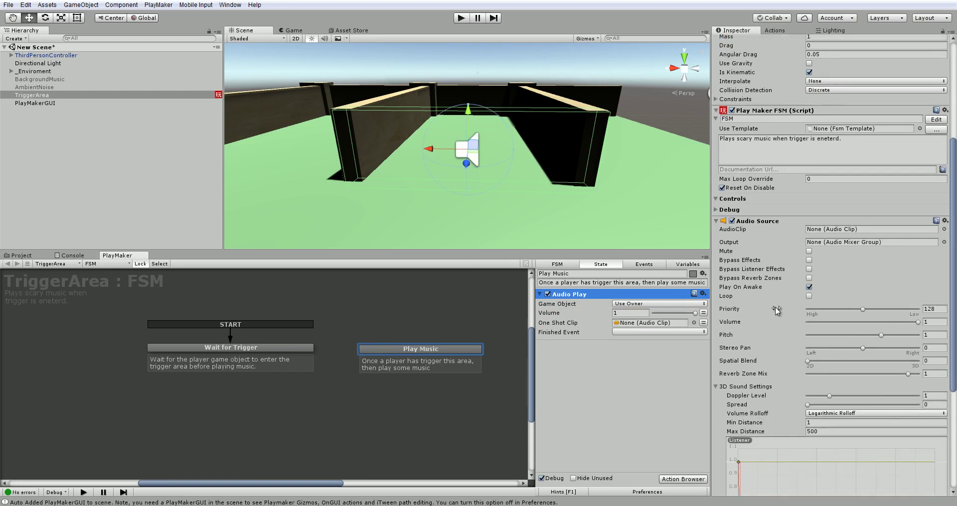
{"action": "scroll", "coordinate": [775, 311], "scroll_direction": "up", "scroll_amount": 5}
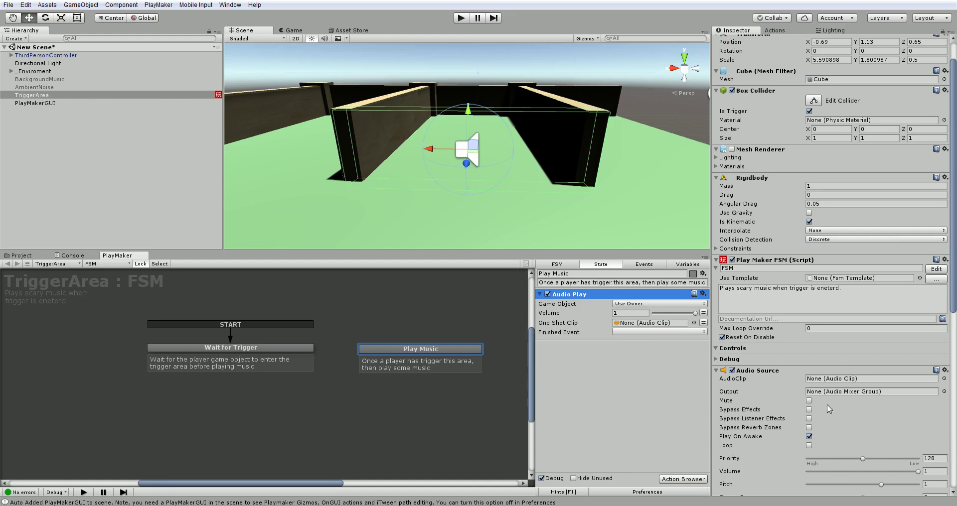
{"action": "left_click_drag", "start_coordinate": [386, 357], "coordinate": [383, 357]}
Step: Browse the project assets to the music folder inside Sounds > EndlessCaveAmbience
{"action": "left_click", "coordinate": [694, 322]}
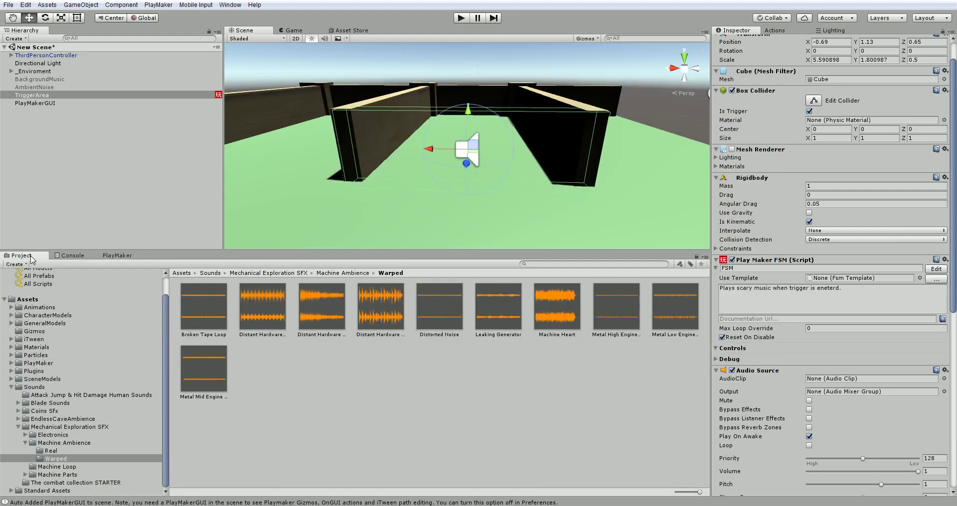
{"action": "left_click", "coordinate": [295, 274]}
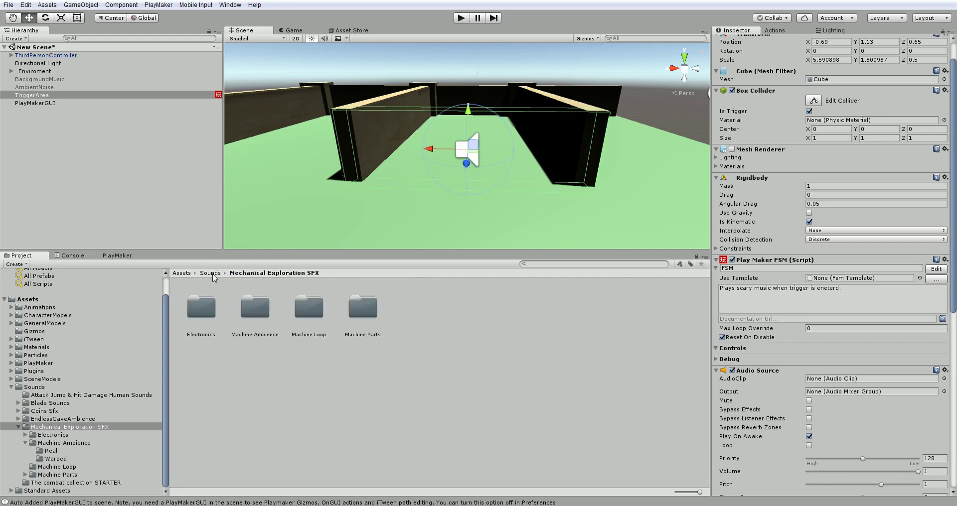
{"action": "left_click", "coordinate": [212, 274]}
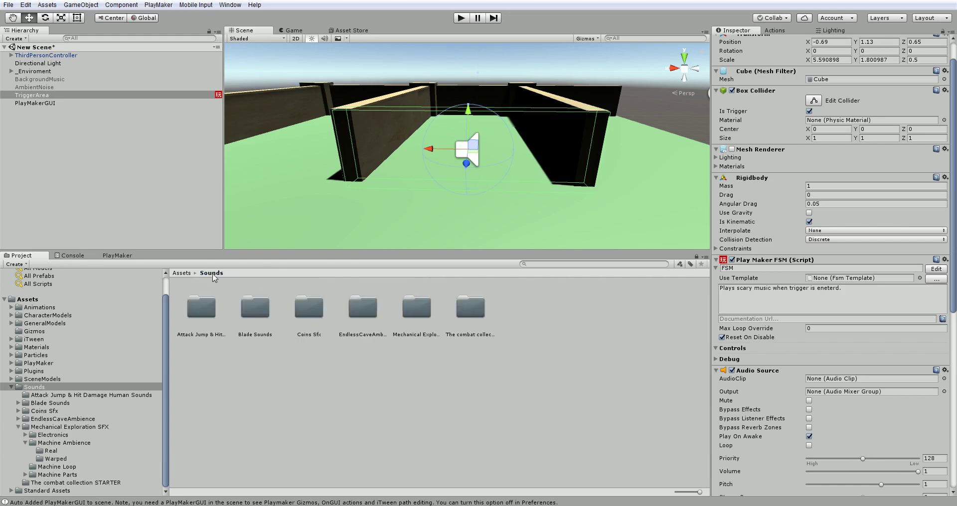
{"action": "double_click", "coordinate": [365, 314]}
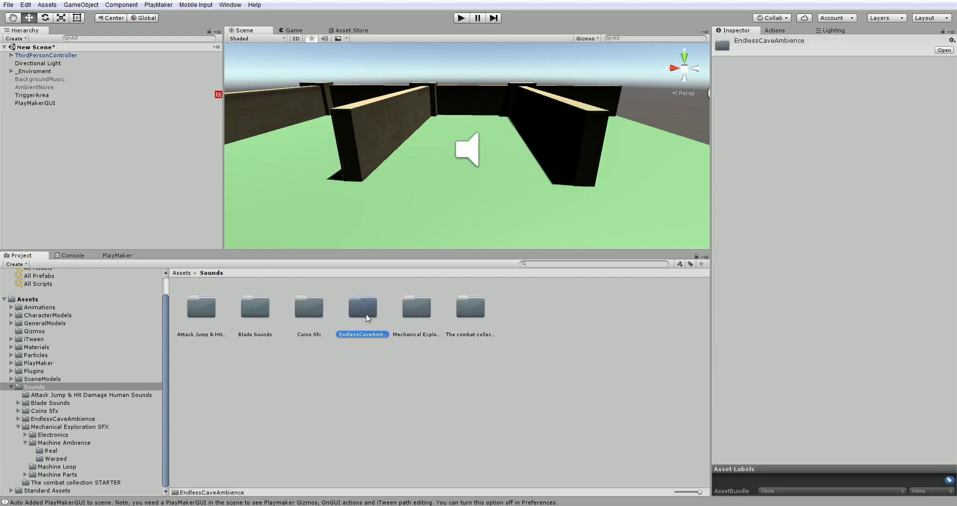
{"action": "double_click", "coordinate": [318, 318]}
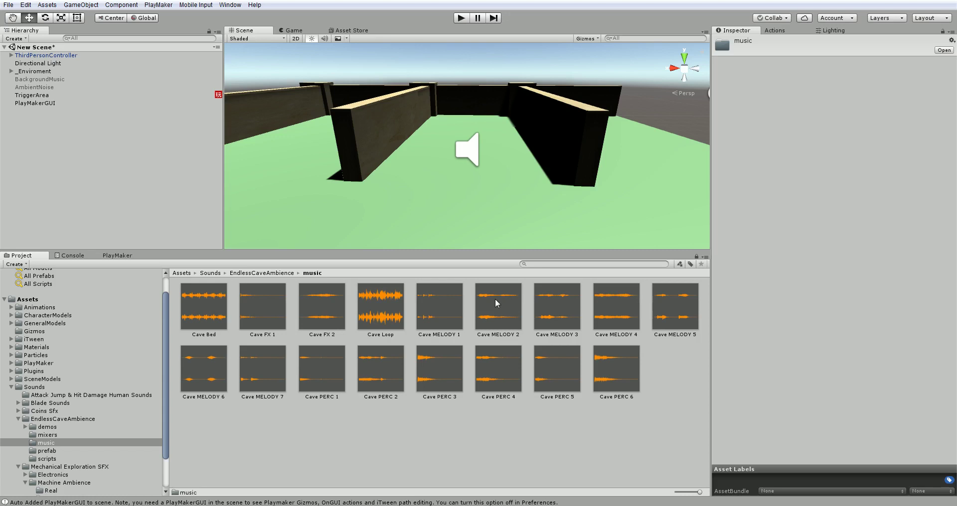
Step: Listen to the Cave MELODY 2 and Cave MELODY 3 clips, then close the media player
{"action": "double_click", "coordinate": [496, 302]}
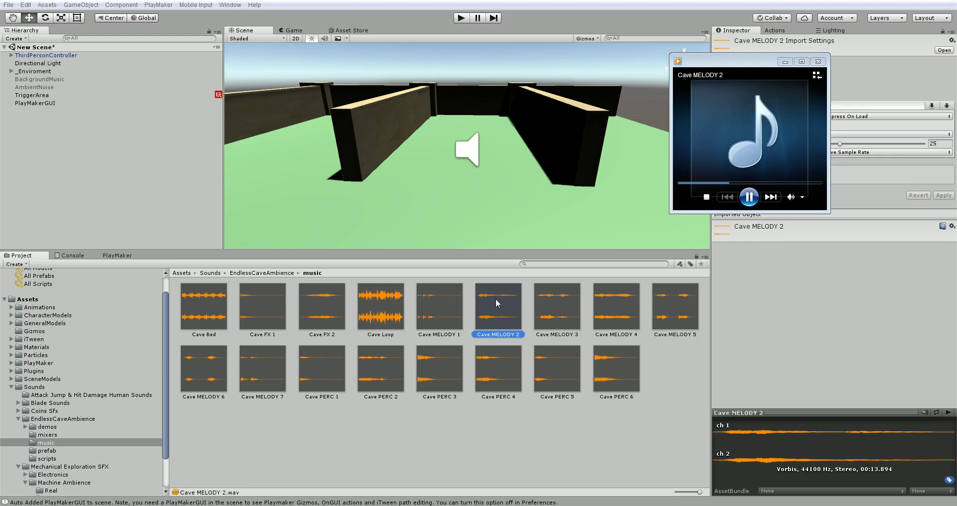
{"action": "double_click", "coordinate": [555, 298]}
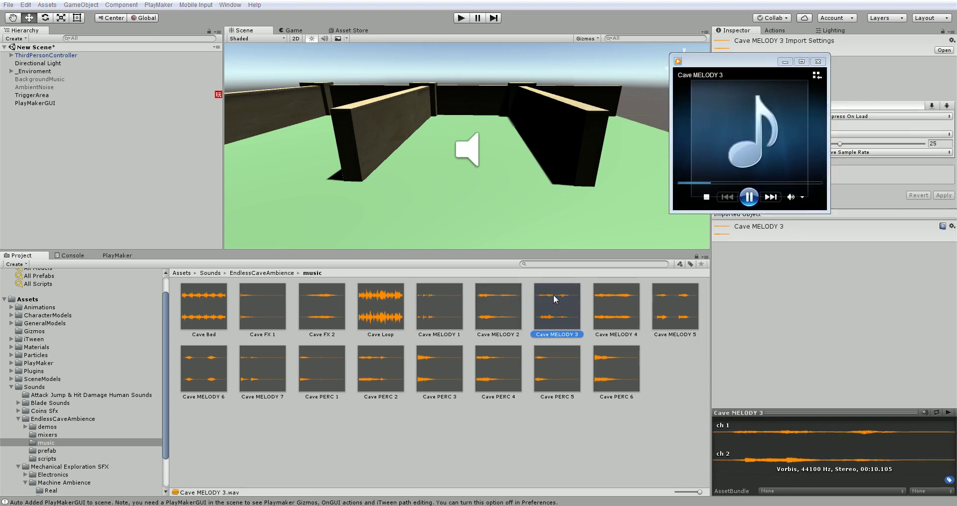
{"action": "left_click", "coordinate": [756, 201]}
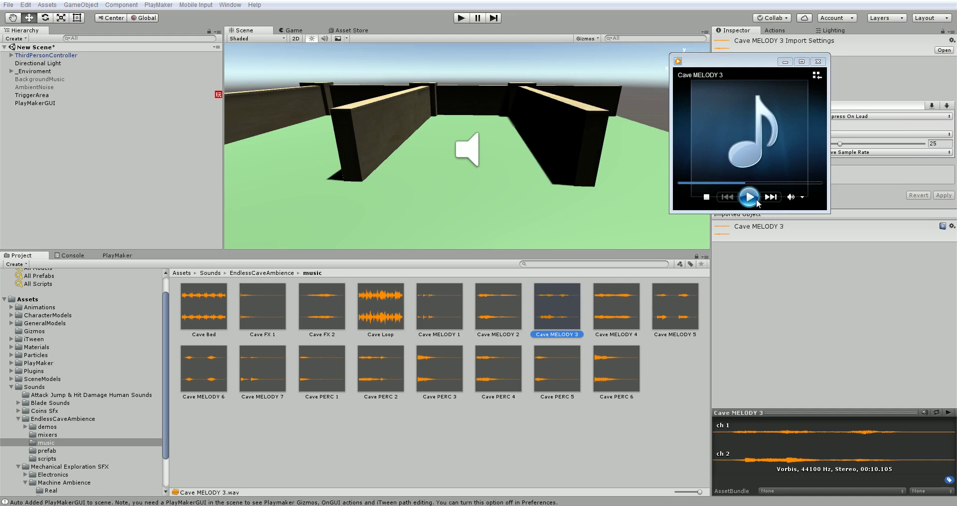
{"action": "left_click", "coordinate": [818, 61]}
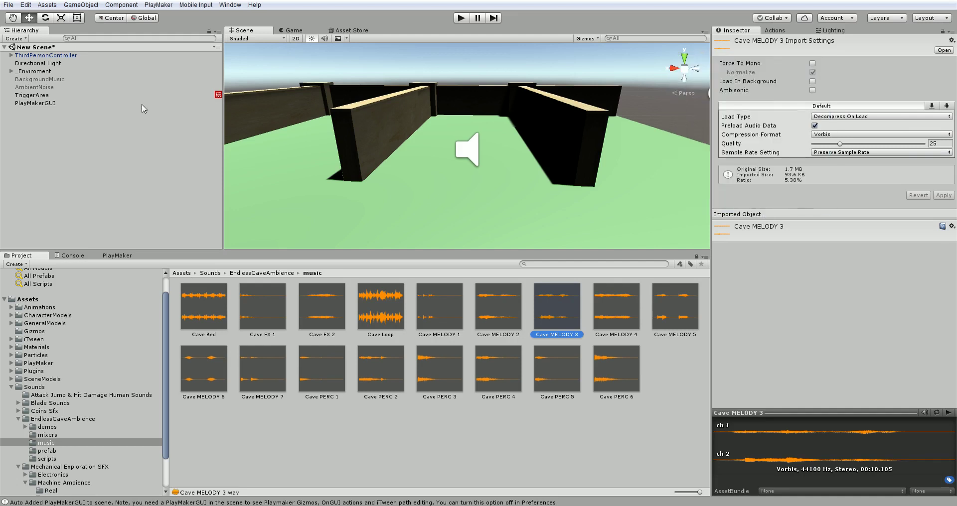
Step: Set Audio Play's One Shot Clip to Cave MELODY 3 and move Play Music slightly away from Wait for Trigger
{"action": "left_click", "coordinate": [28, 95]}
{"action": "left_click", "coordinate": [114, 257]}
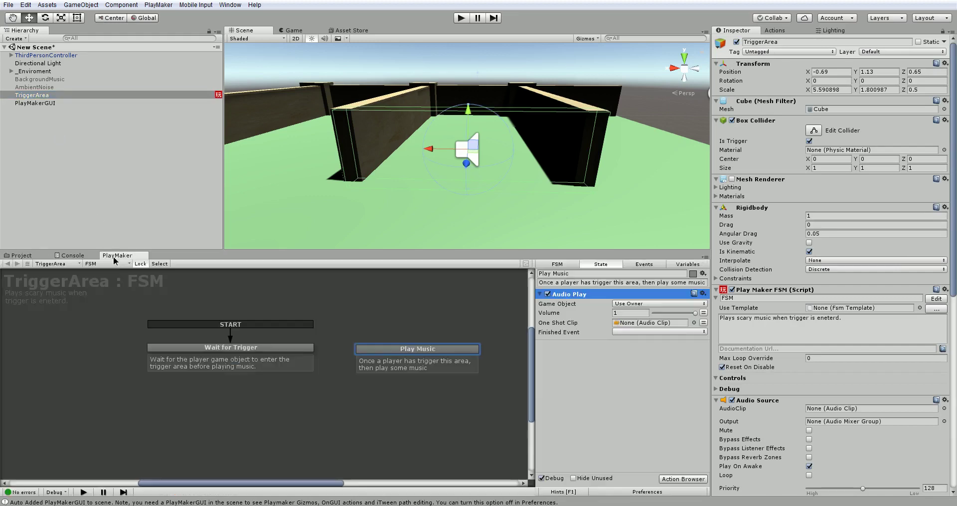
{"action": "left_click", "coordinate": [694, 324]}
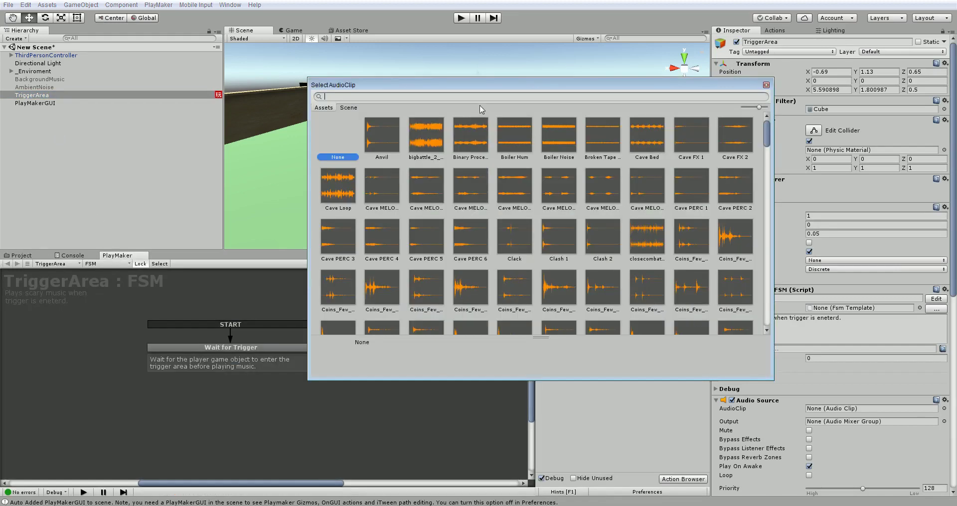
{"action": "type", "text": "c"}
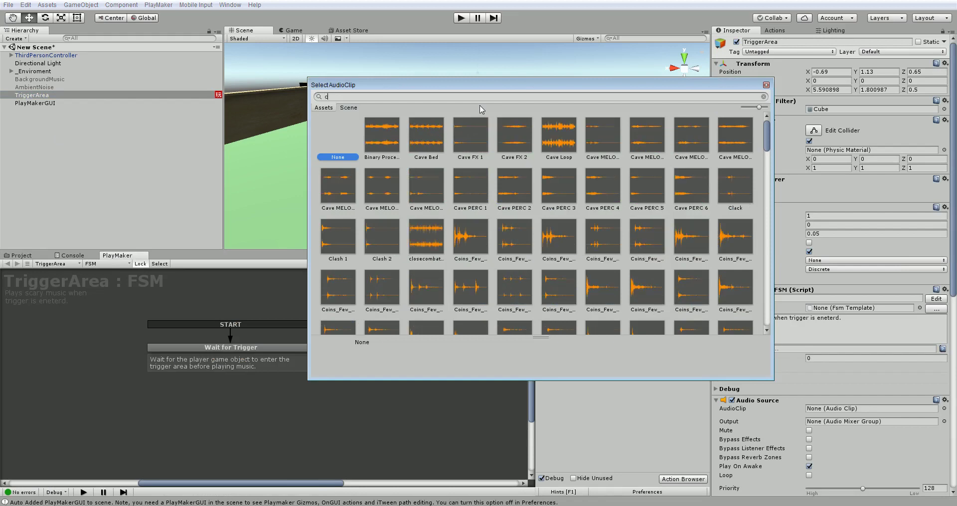
{"action": "type", "text": "ave"}
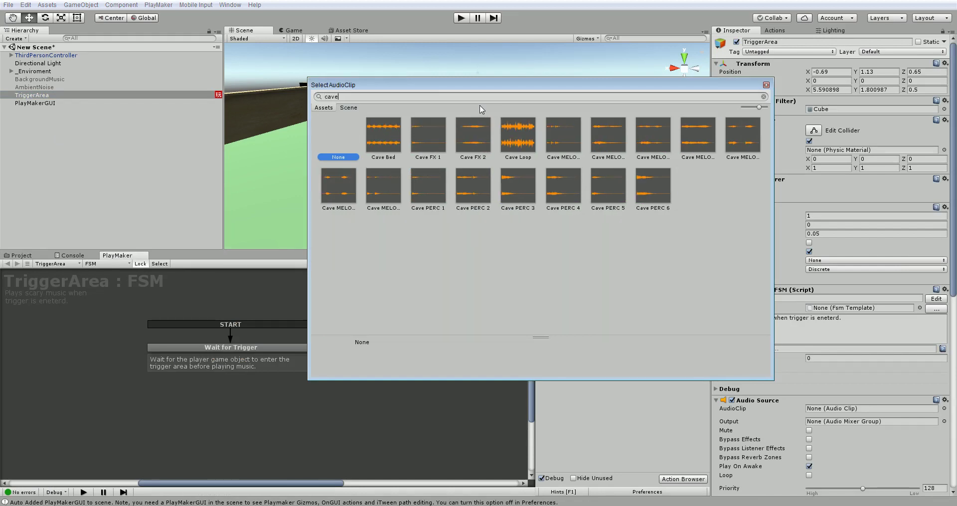
{"action": "left_click", "coordinate": [612, 134]}
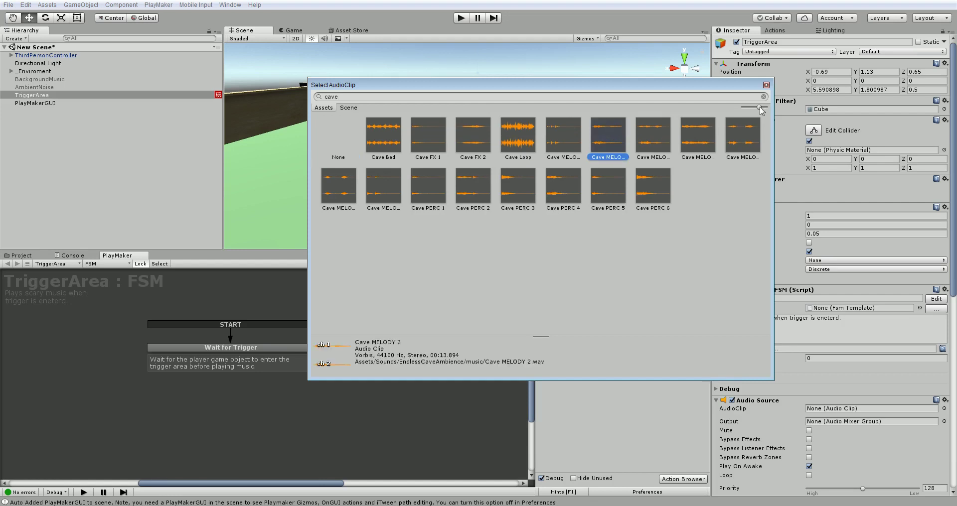
{"action": "left_click_drag", "start_coordinate": [758, 106], "coordinate": [742, 117]}
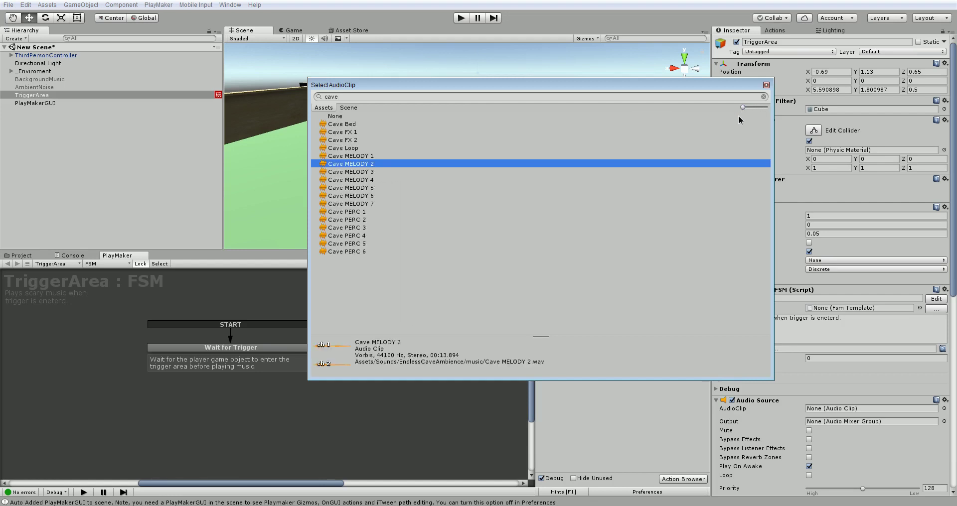
{"action": "left_click", "coordinate": [378, 171]}
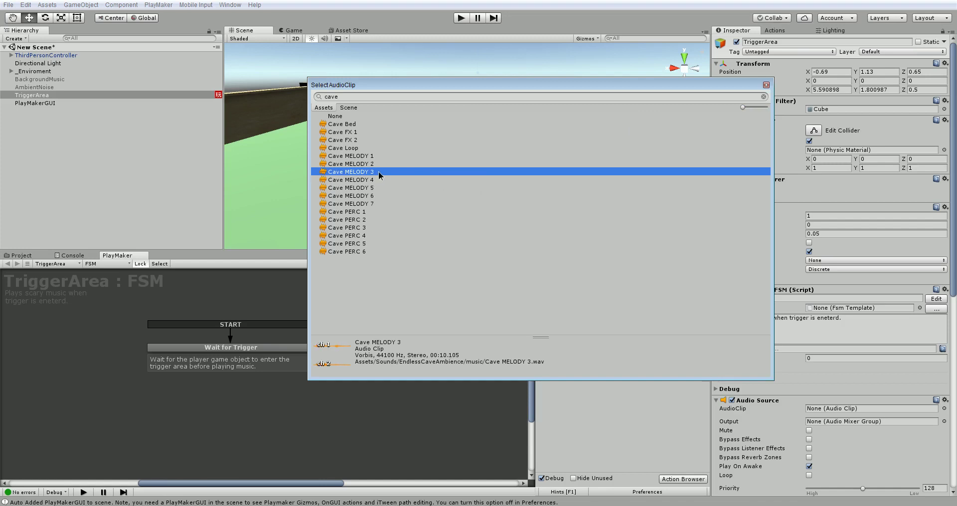
{"action": "double_click", "coordinate": [378, 172]}
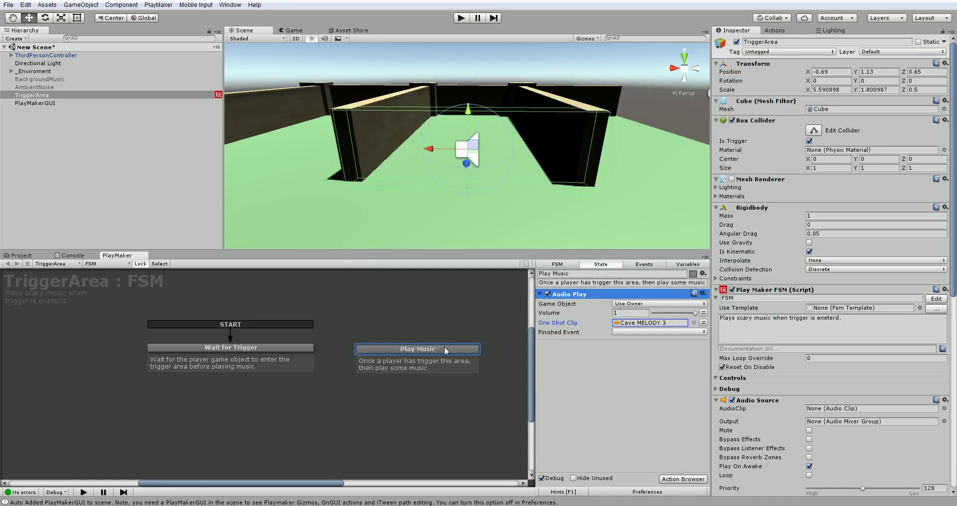
{"action": "left_click_drag", "start_coordinate": [444, 347], "coordinate": [451, 346]}
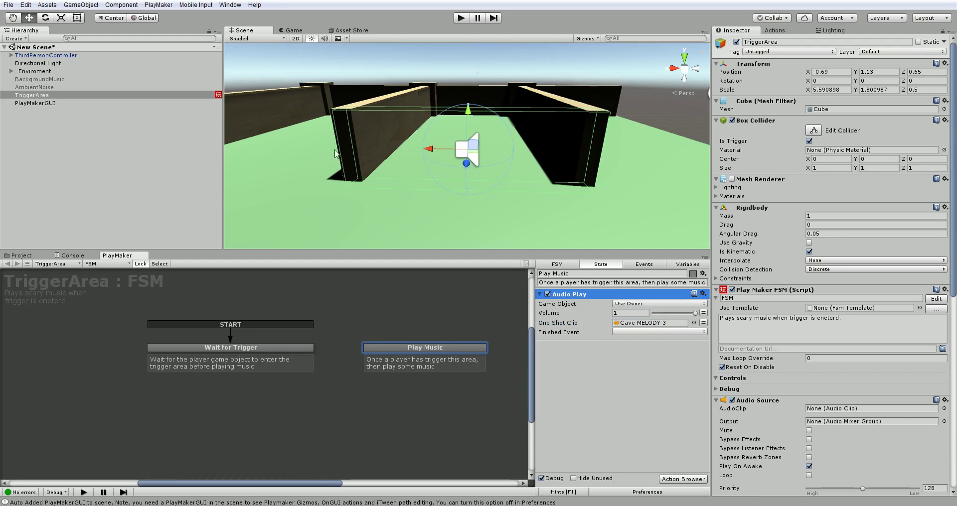
Step: Save the scene and run the game to test the TriggerArea FSM
{"action": "left_click", "coordinate": [8, 5]}
{"action": "left_click", "coordinate": [29, 43]}
{"action": "left_click", "coordinate": [462, 18]}
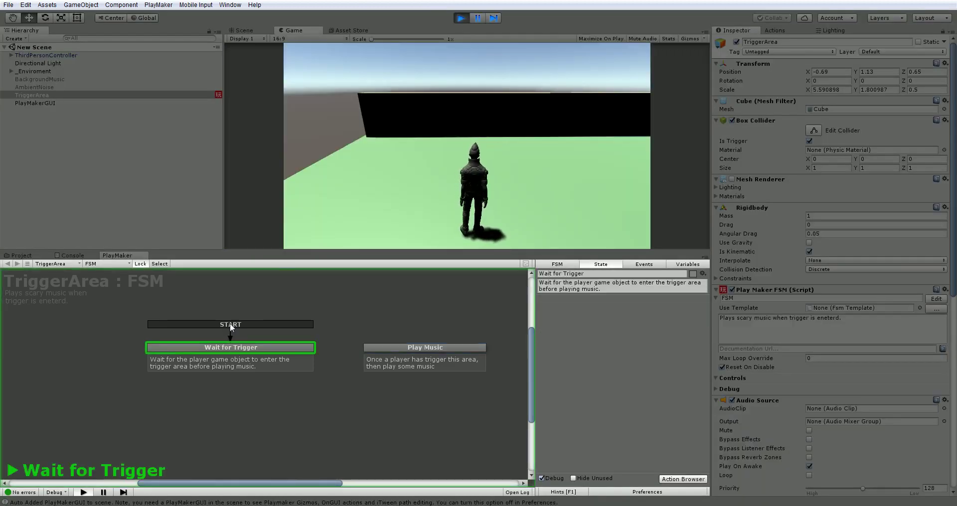
Step: Stop the test run of the game and return to the scene editor
{"action": "left_click", "coordinate": [461, 18]}
{"action": "left_click", "coordinate": [462, 18]}
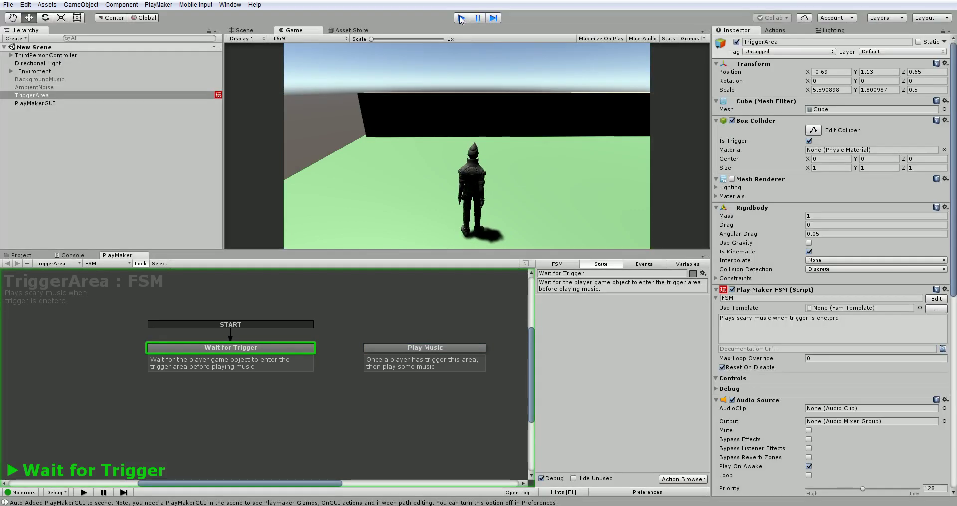
{"action": "left_click", "coordinate": [460, 18]}
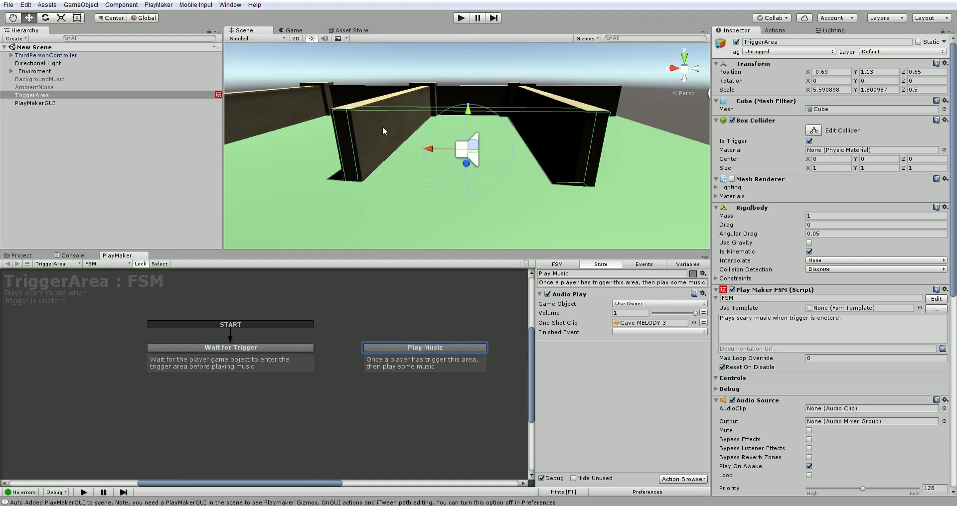
Step: Add the Physics action Trigger Event to the Wait for Trigger state, finding it by searching the actions for "trigger"
{"action": "left_click", "coordinate": [250, 349]}
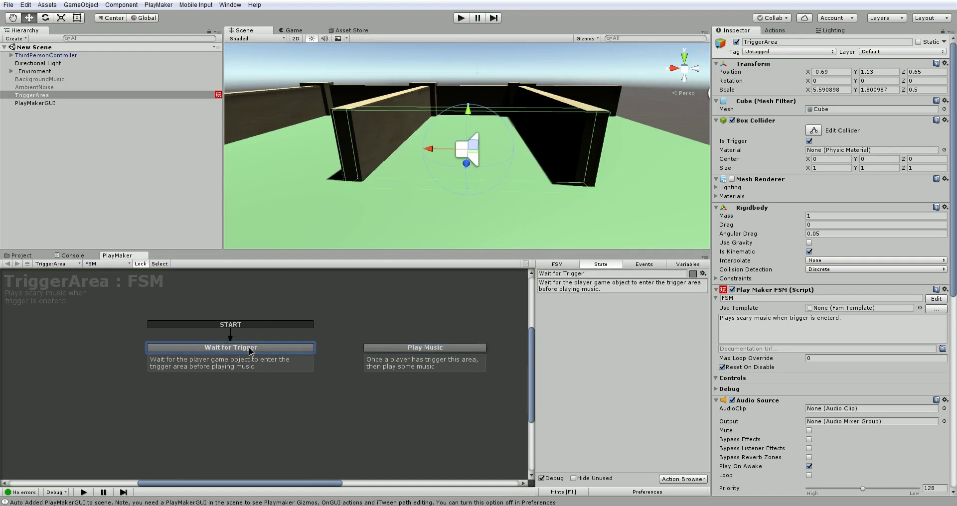
{"action": "left_click", "coordinate": [774, 31]}
{"action": "type", "text": "trigger"}
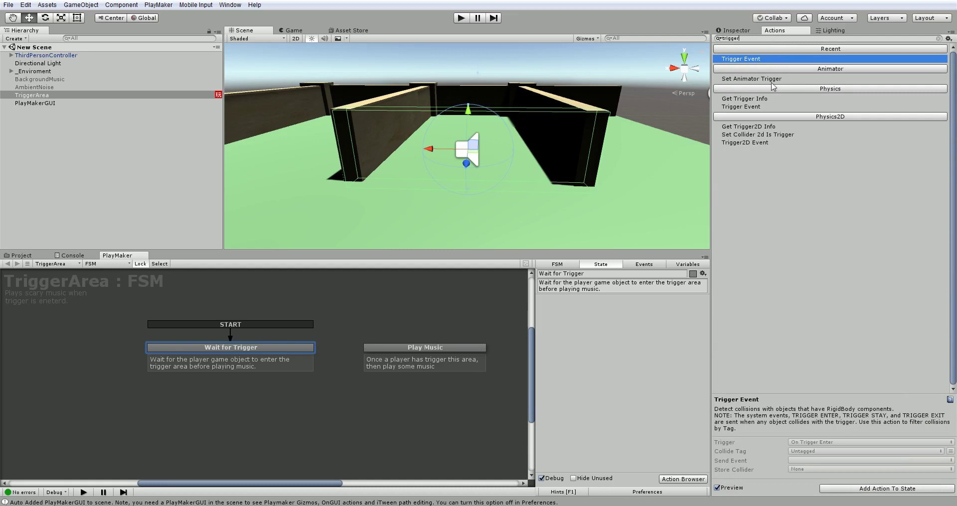
{"action": "left_click", "coordinate": [760, 107]}
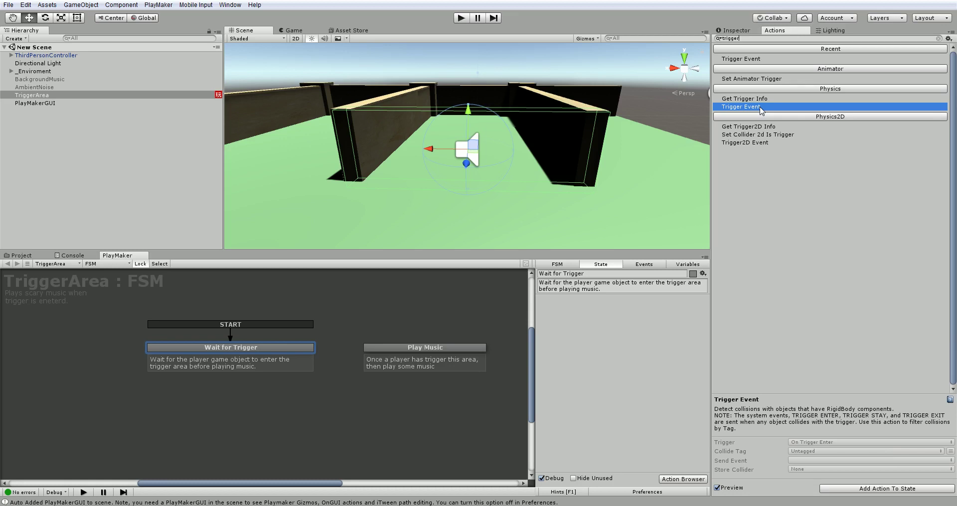
{"action": "double_click", "coordinate": [760, 107]}
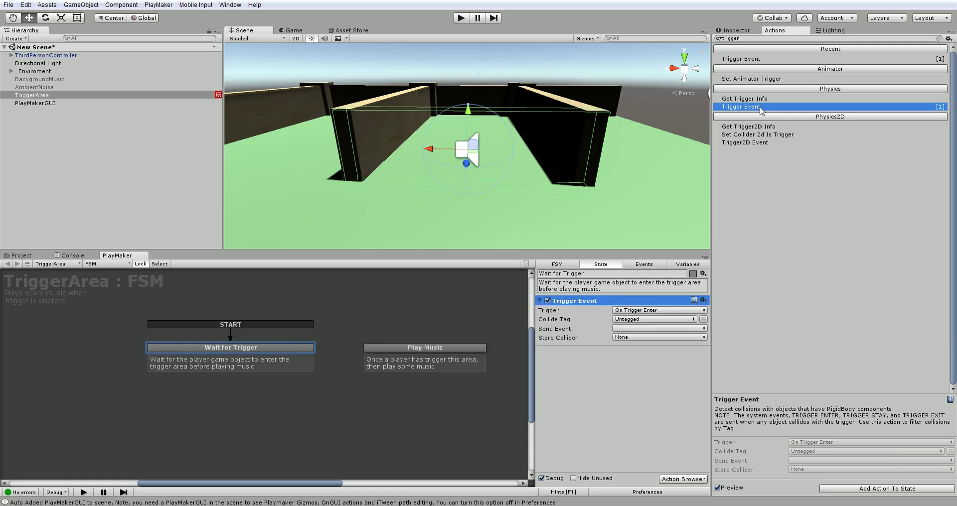
Step: Set the Trigger Event action to On Trigger Enter and make it send a new event named triggerEntered
{"action": "left_click", "coordinate": [229, 347]}
{"action": "left_click", "coordinate": [229, 348]}
{"action": "left_click", "coordinate": [618, 311]}
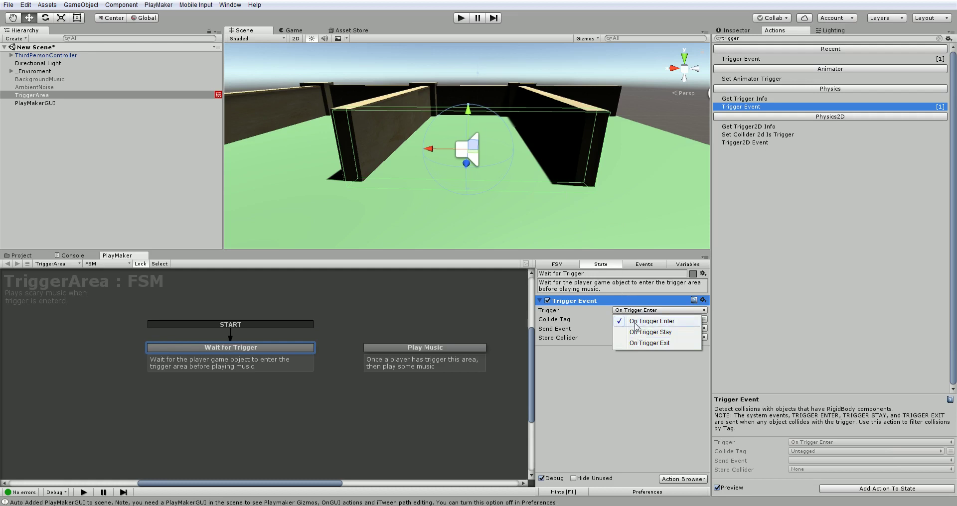
{"action": "left_click", "coordinate": [636, 323]}
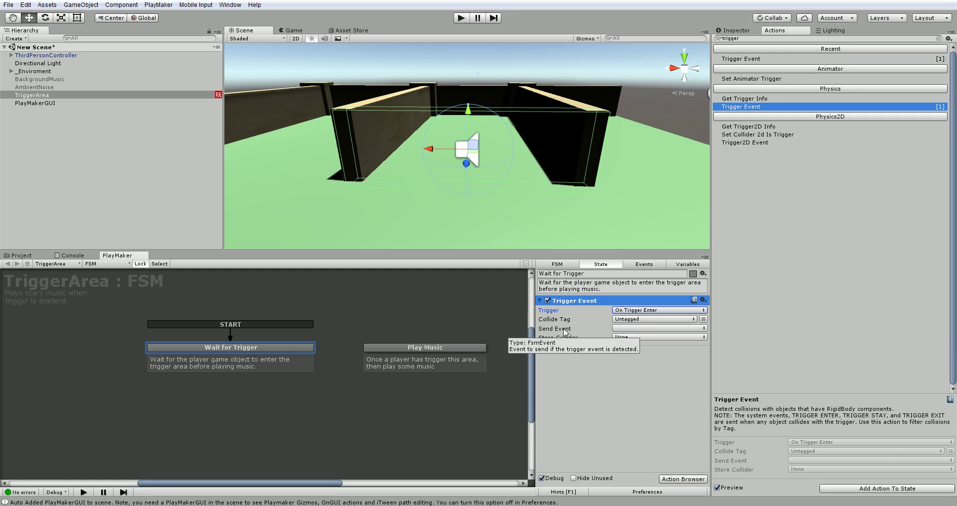
{"action": "left_click", "coordinate": [623, 329]}
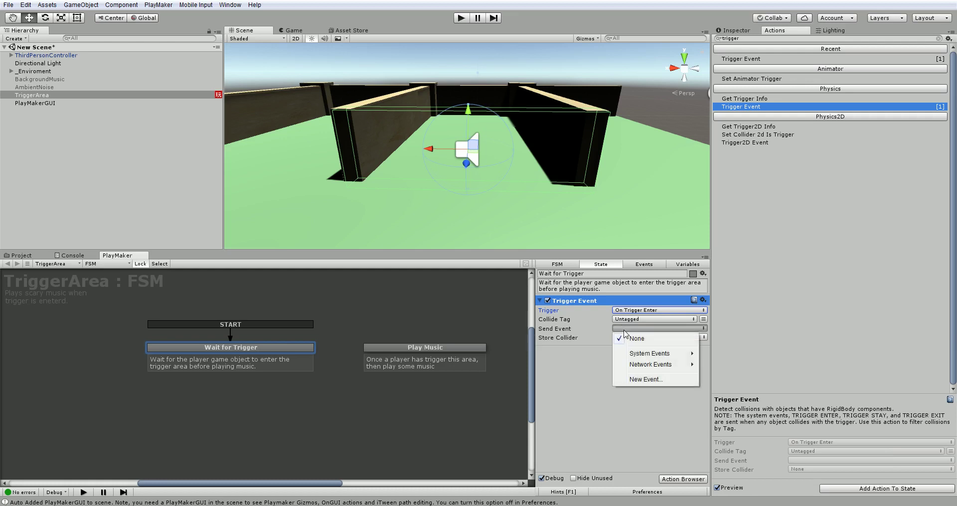
{"action": "left_click", "coordinate": [640, 380]}
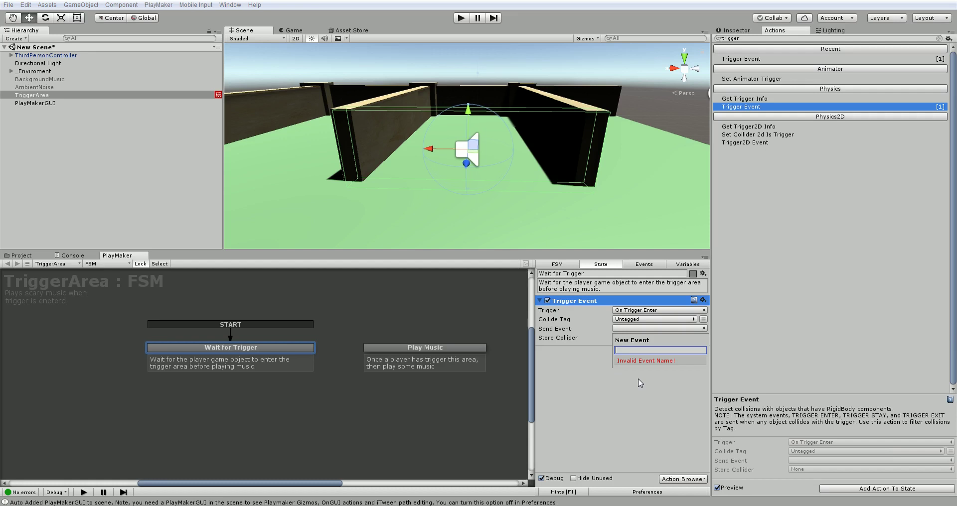
{"action": "type", "text": "triggerE"}
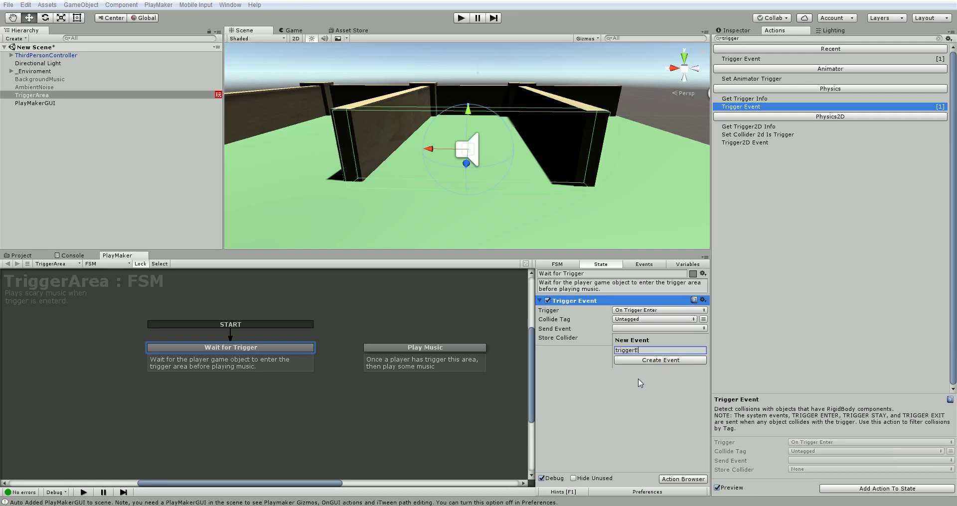
{"action": "type", "text": "ntered"}
{"action": "key", "text": "Return"}
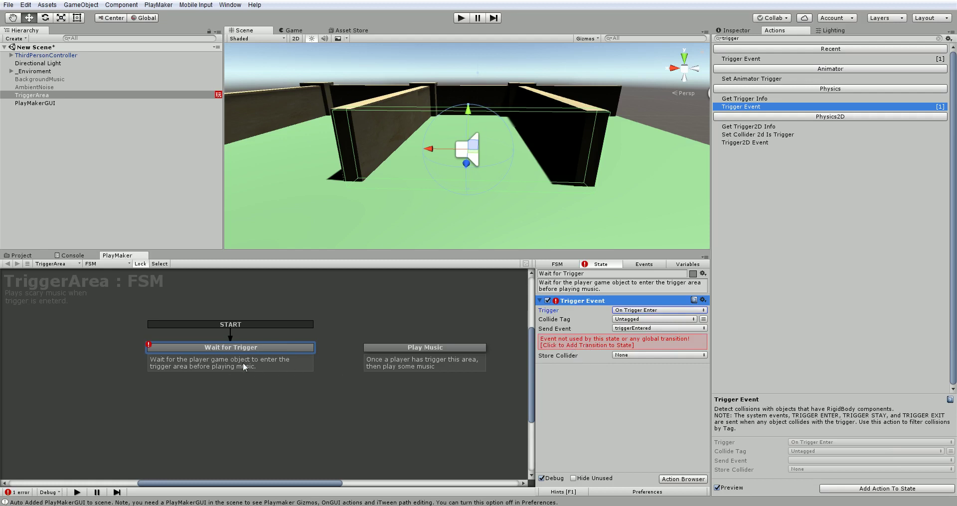
Step: Add the triggerEntered transition to Wait for Trigger and link it to the Play Music state
{"action": "left_click", "coordinate": [550, 345]}
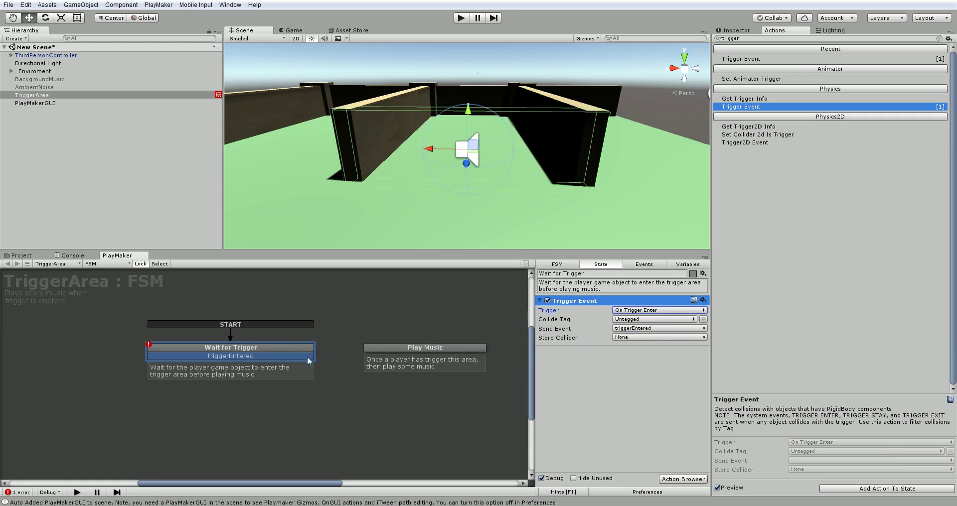
{"action": "left_click", "coordinate": [287, 348]}
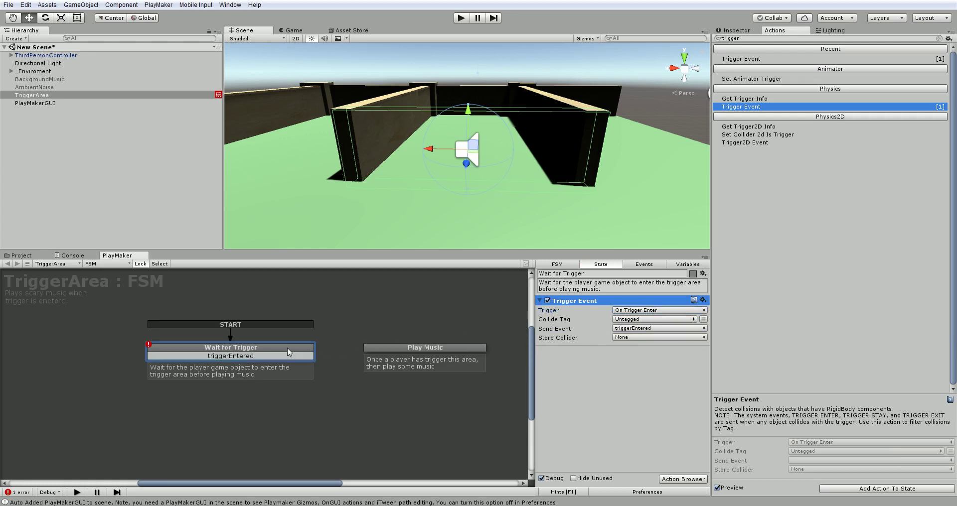
{"action": "left_click", "coordinate": [280, 356]}
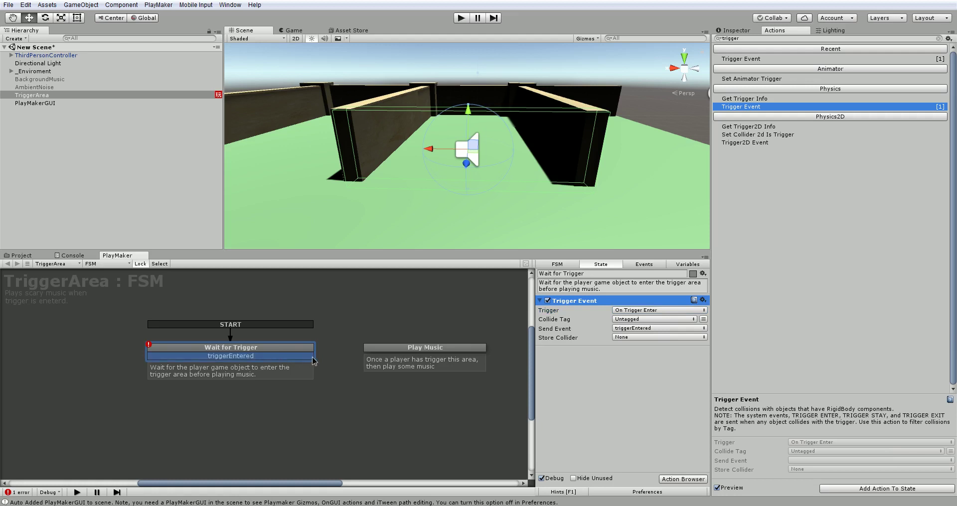
{"action": "left_click_drag", "start_coordinate": [321, 360], "coordinate": [391, 350]}
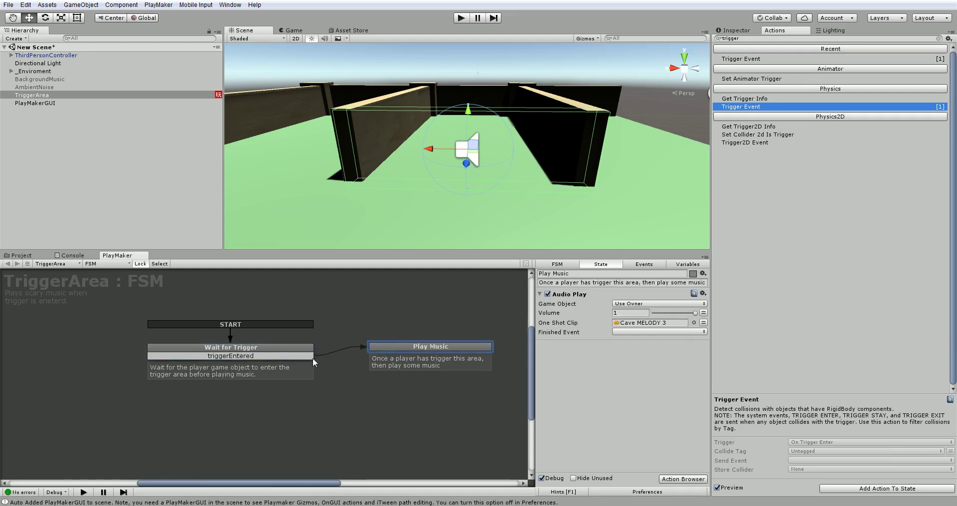
{"action": "left_click_drag", "start_coordinate": [311, 356], "coordinate": [391, 350]}
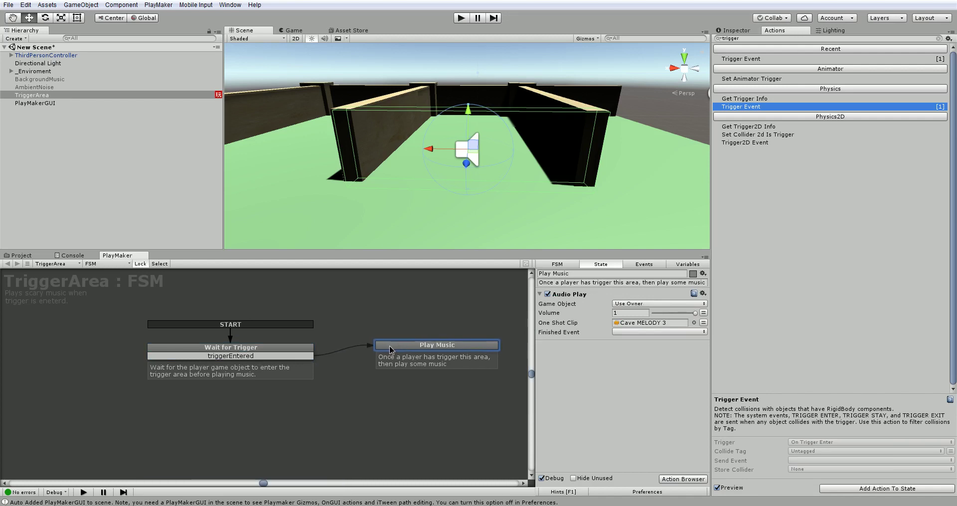
{"action": "left_click", "coordinate": [285, 353]}
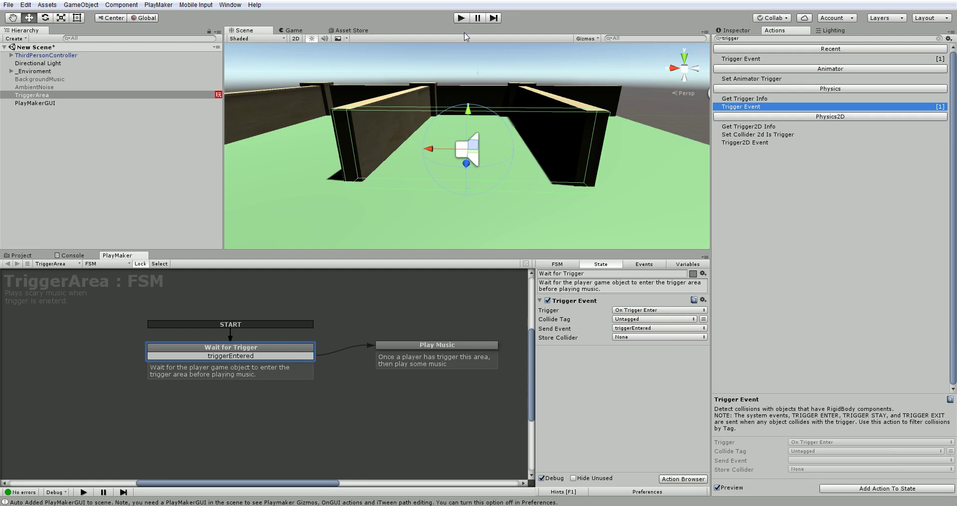
Step: Run the game, walk the character through the trigger area to test the transition, and stop the game
{"action": "left_click", "coordinate": [461, 19]}
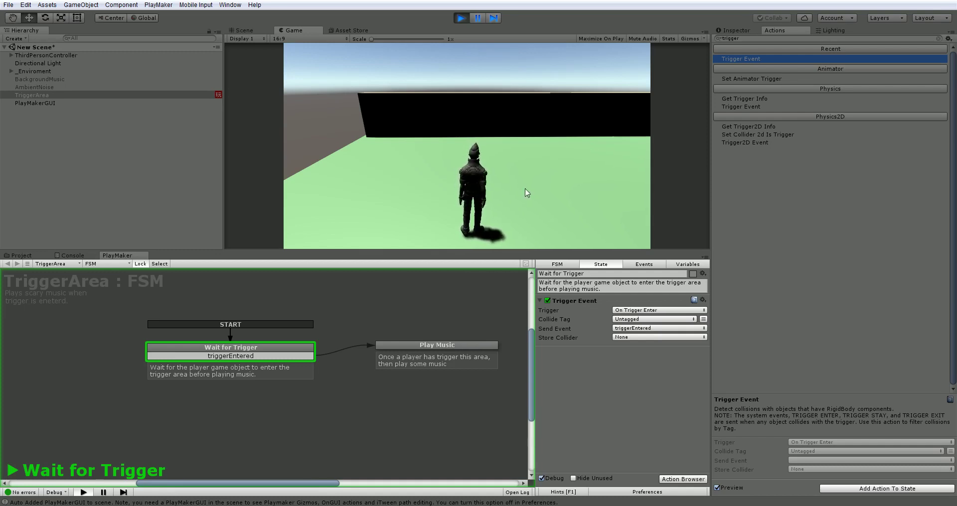
{"action": "key", "text": "w"}
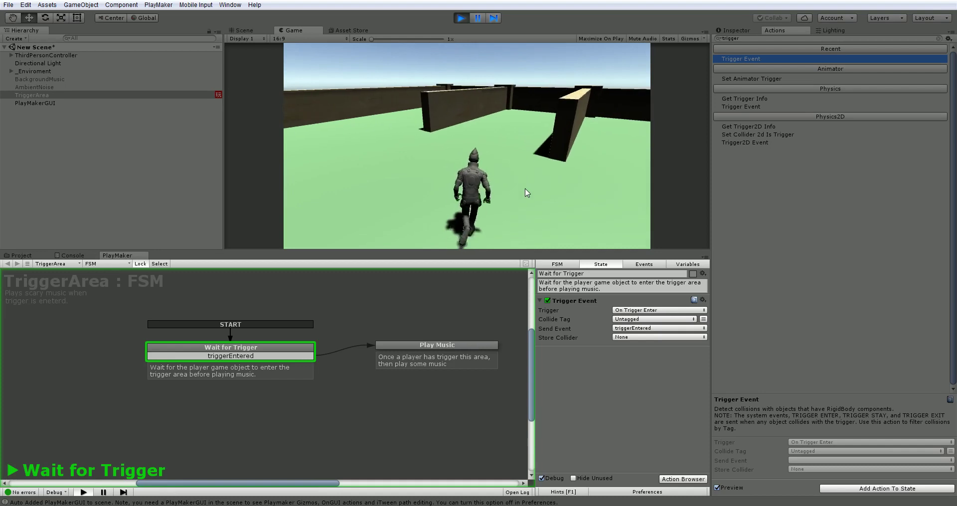
{"action": "key", "text": "w"}
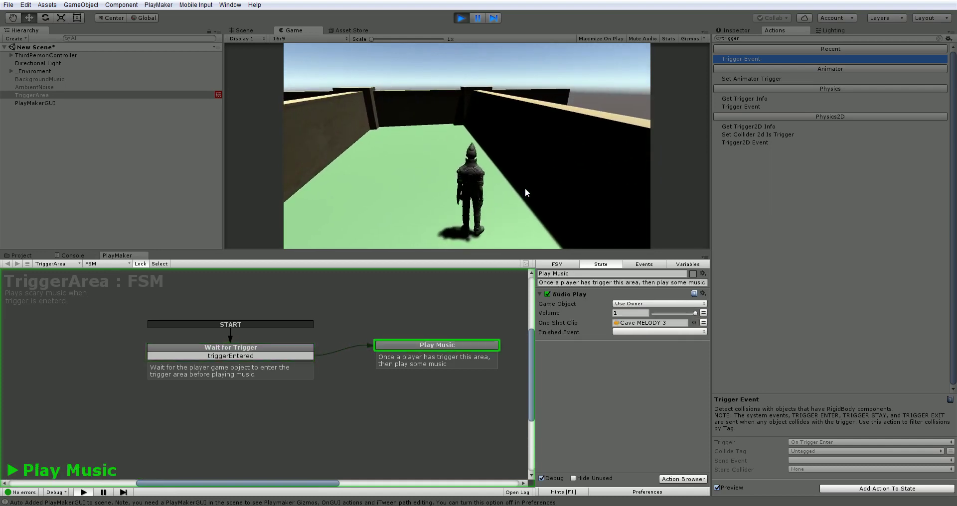
{"action": "key", "text": "a"}
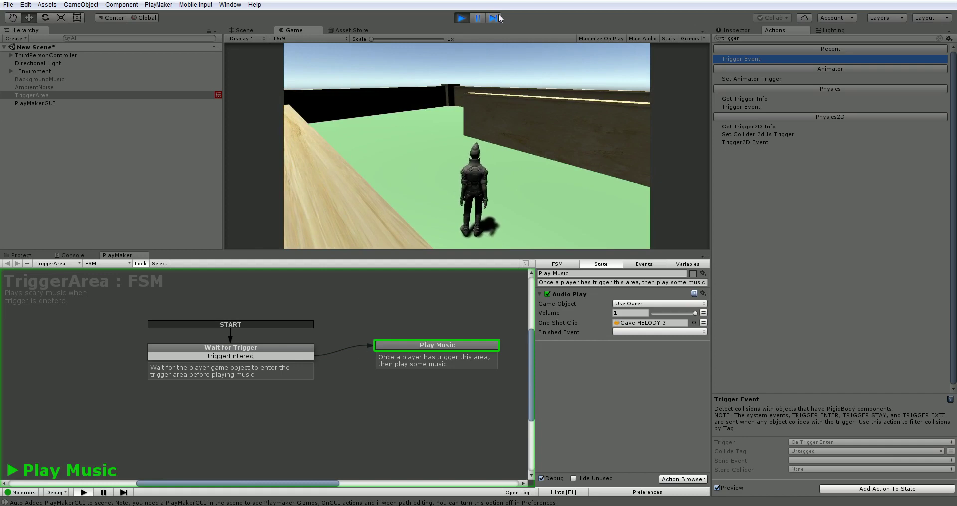
{"action": "left_click", "coordinate": [461, 18]}
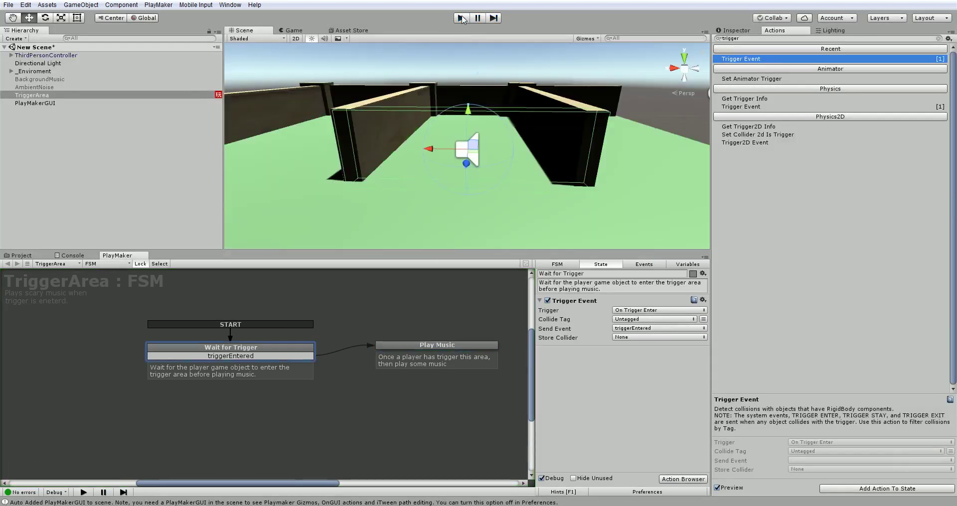
Step: Run the game again, walk the character in and out of the trigger area several times, and stop the game
{"action": "left_click", "coordinate": [461, 18]}
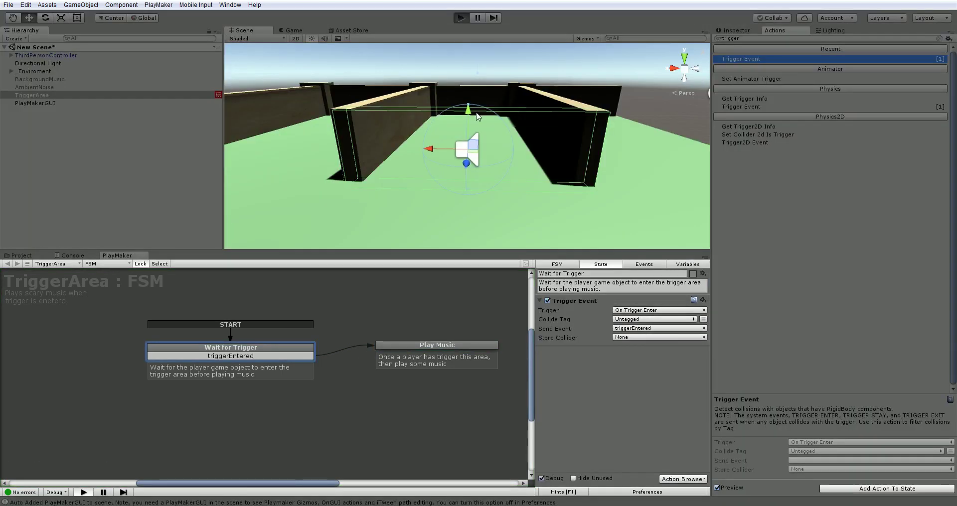
{"action": "key", "text": "w"}
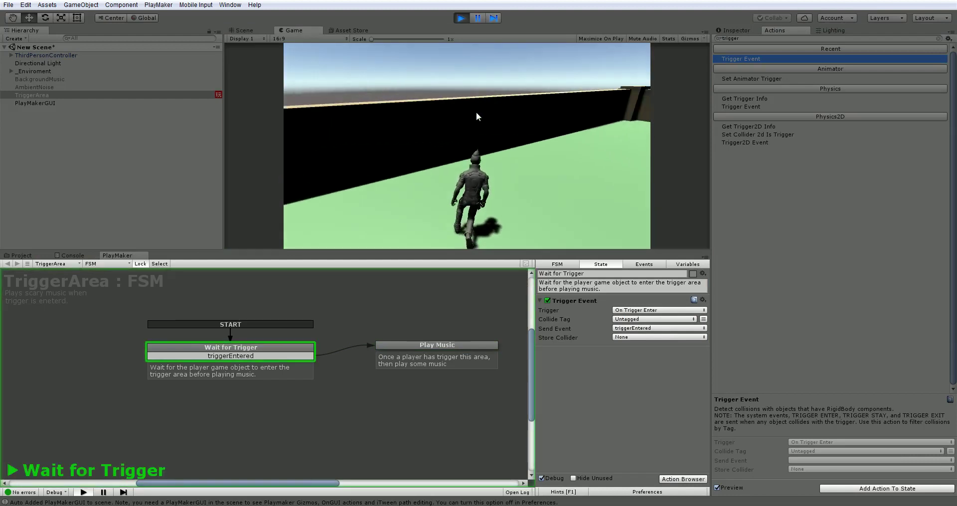
{"action": "key", "text": "d"}
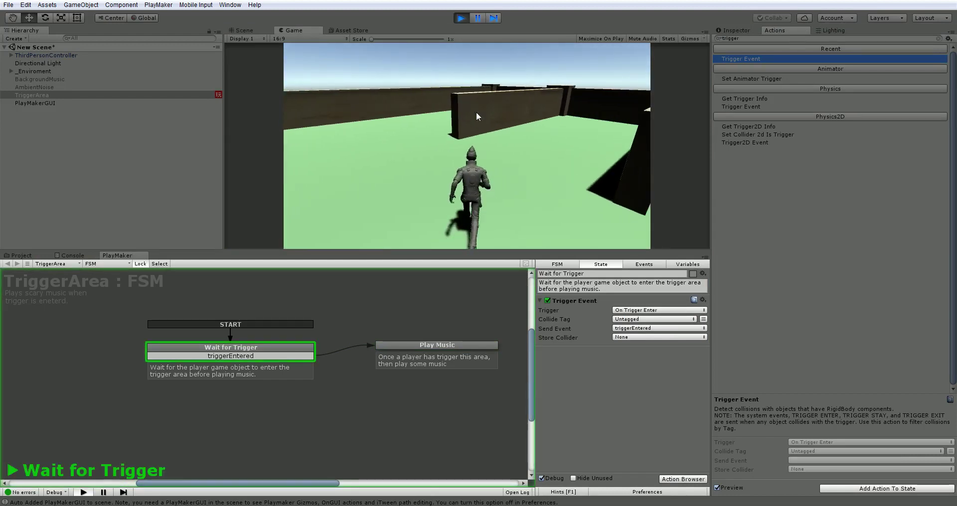
{"action": "key", "text": "w"}
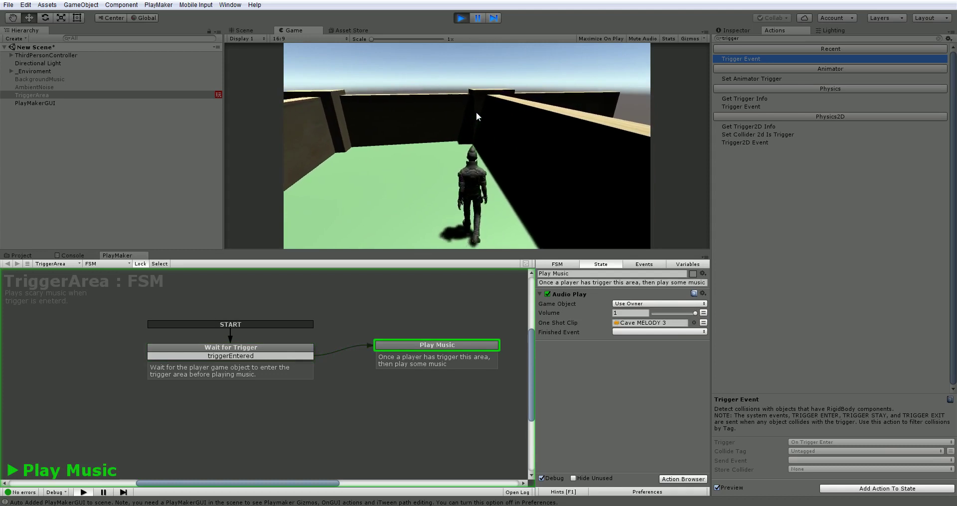
{"action": "key", "text": "d"}
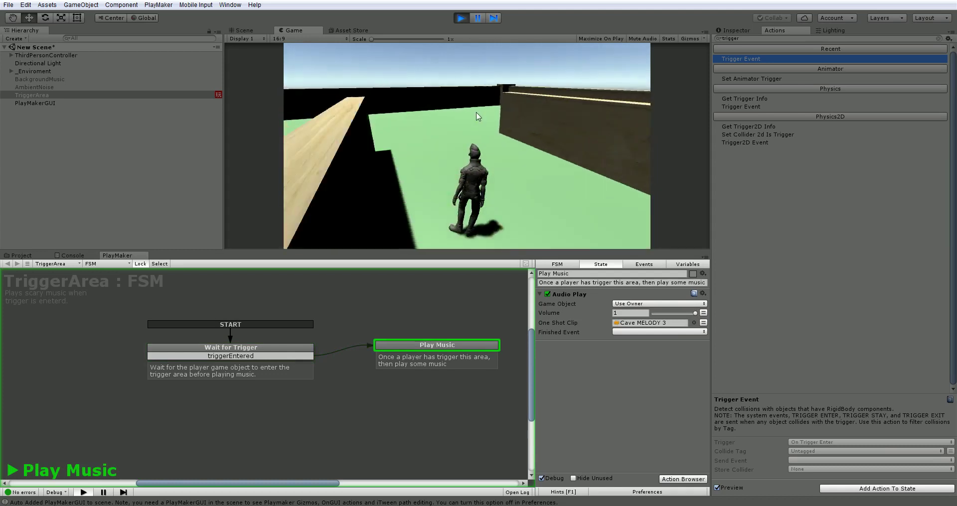
{"action": "key", "text": "w"}
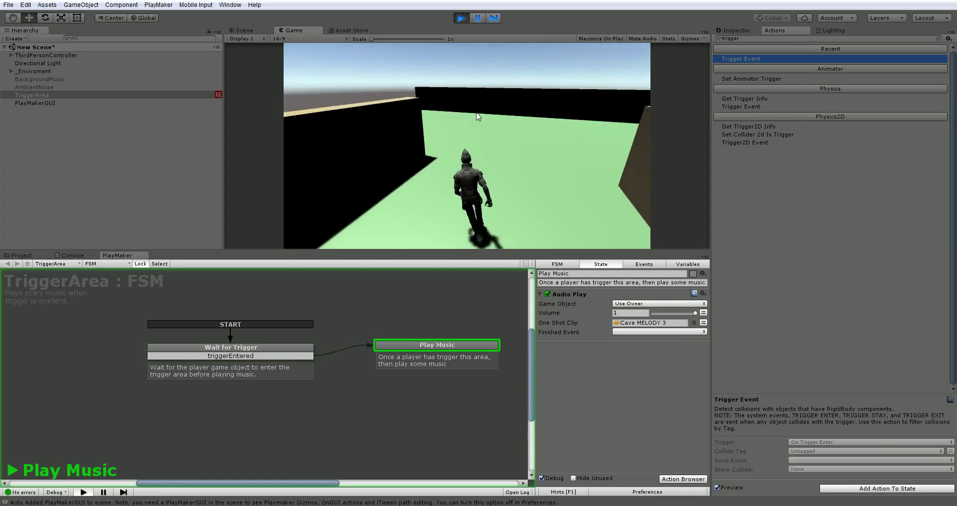
{"action": "key", "text": "a"}
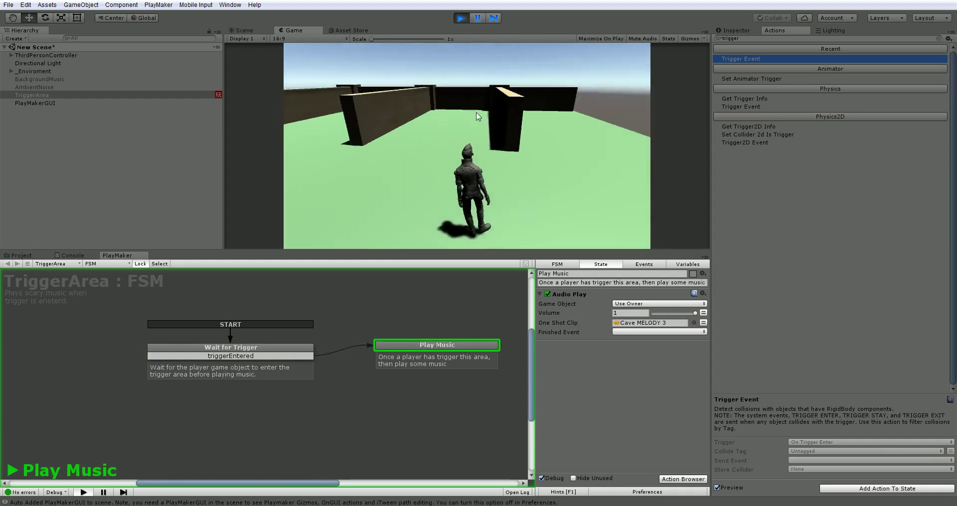
{"action": "key", "text": "w"}
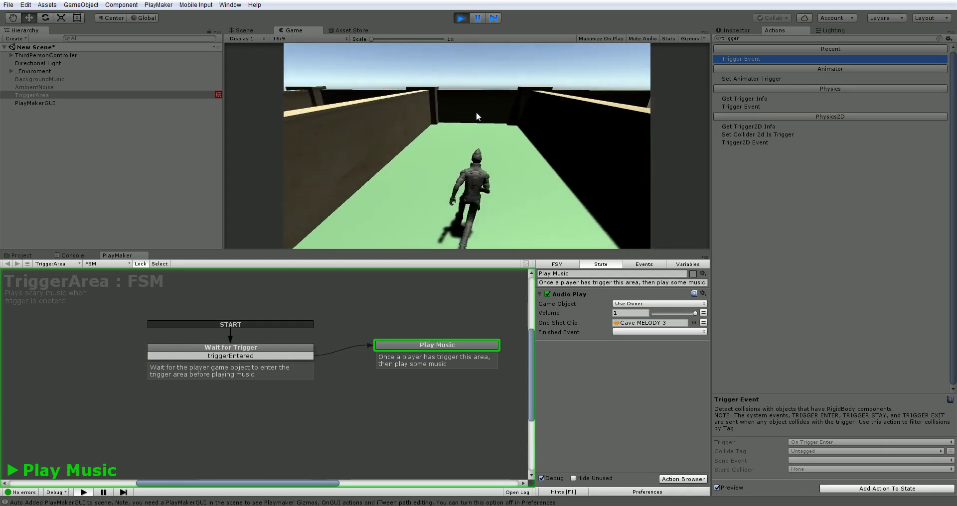
{"action": "key", "text": "a"}
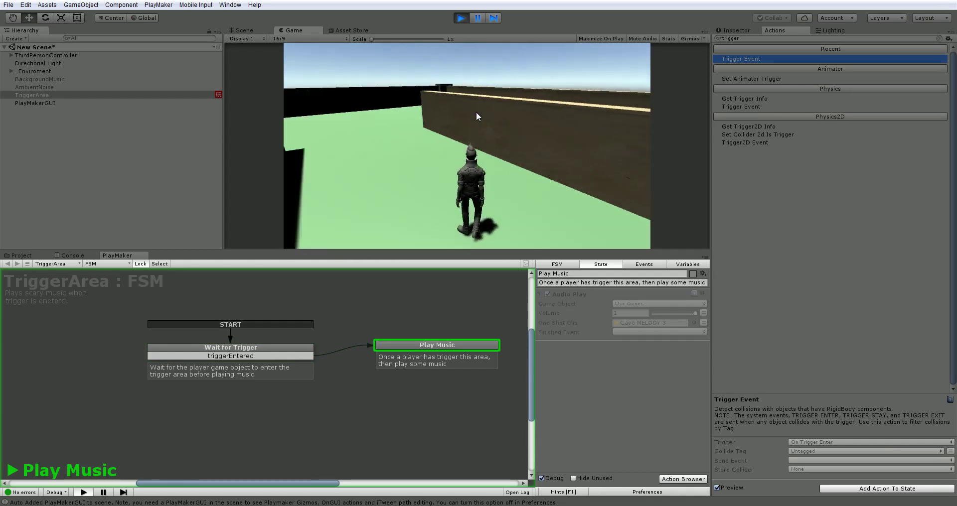
{"action": "key", "text": "a"}
{"action": "key", "text": "w"}
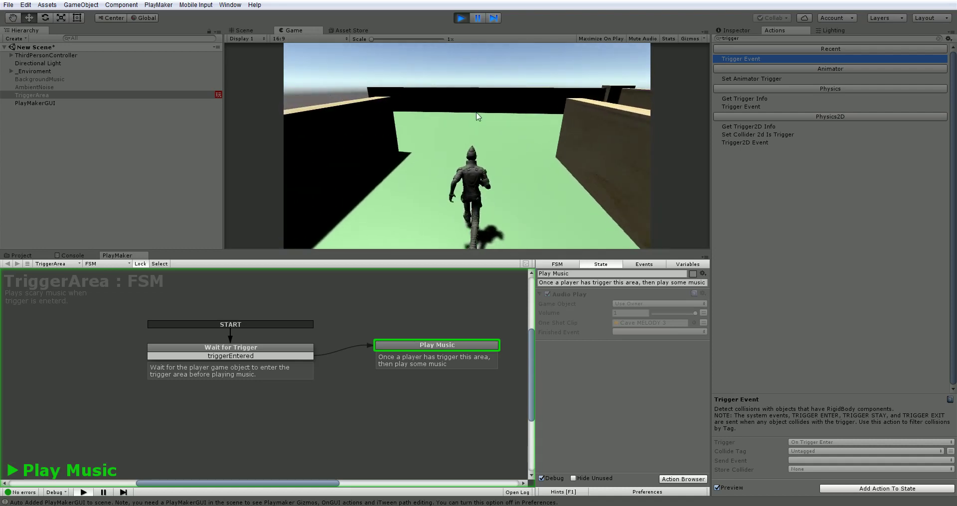
{"action": "key", "text": "d"}
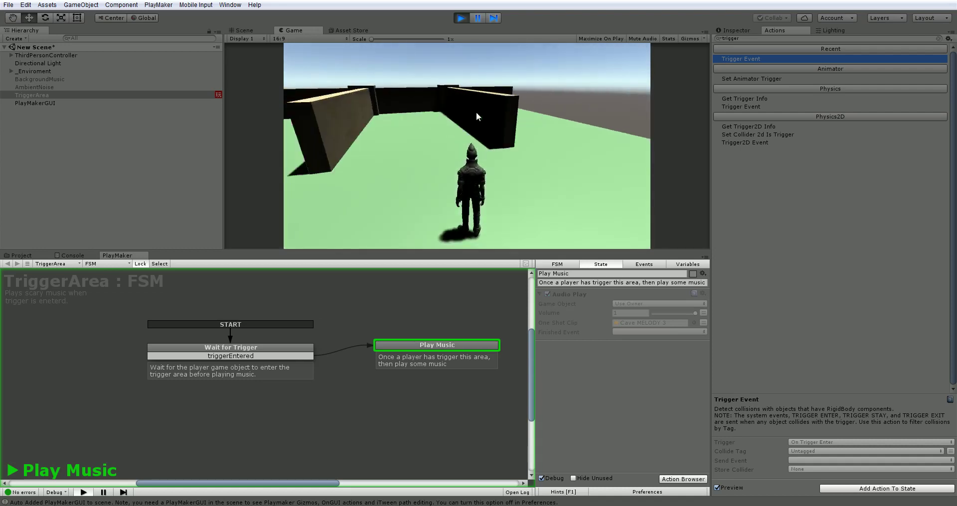
{"action": "left_click", "coordinate": [461, 17]}
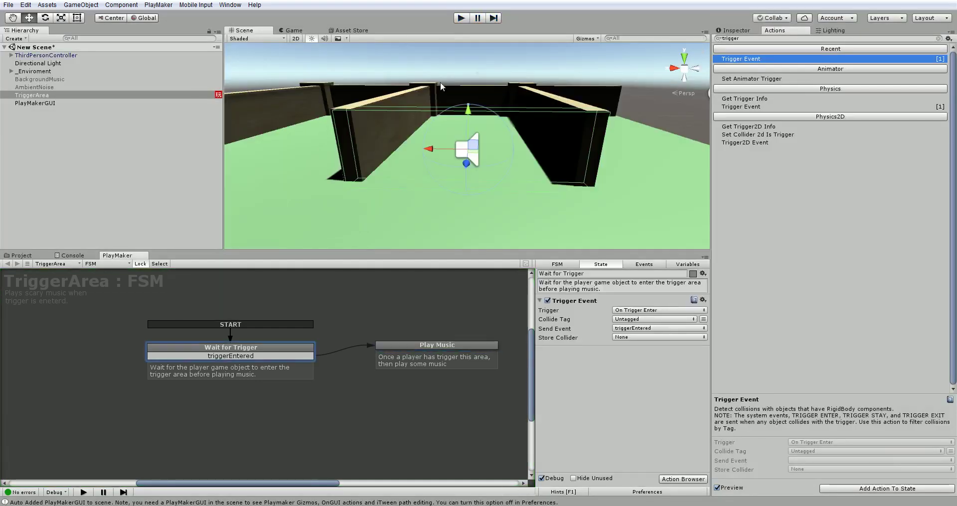
Step: Set the Finished Event of the Play Music state's Audio Play action to a new event named musicFinish
{"action": "left_click", "coordinate": [426, 348]}
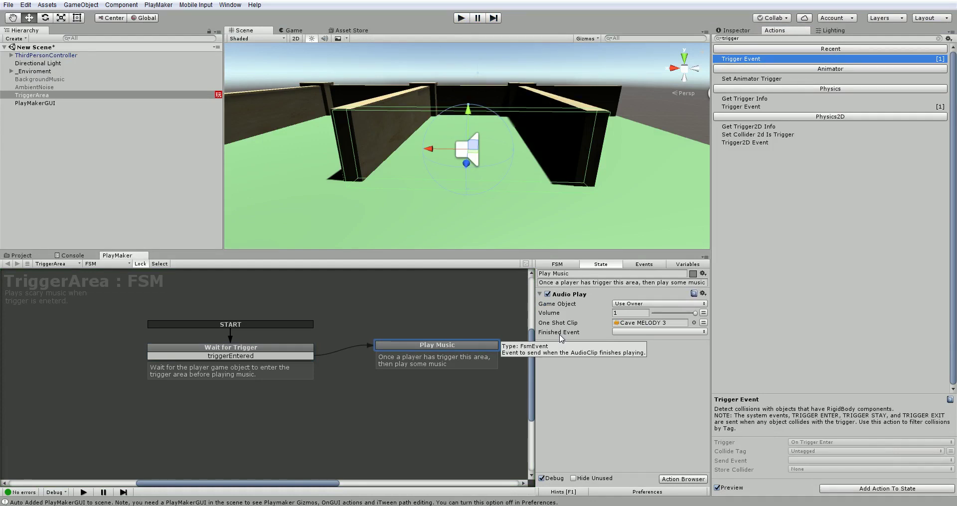
{"action": "left_click", "coordinate": [624, 331]}
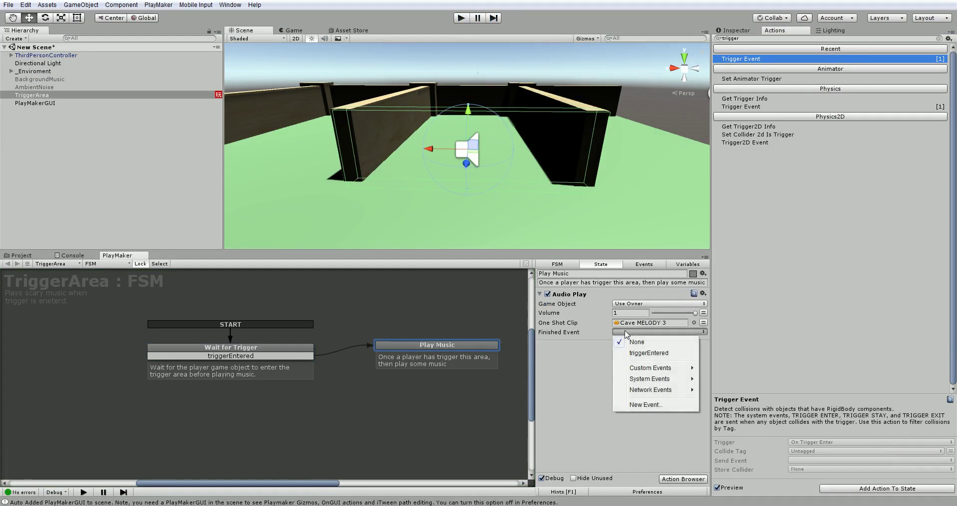
{"action": "left_click", "coordinate": [649, 406]}
{"action": "type", "text": "m"}
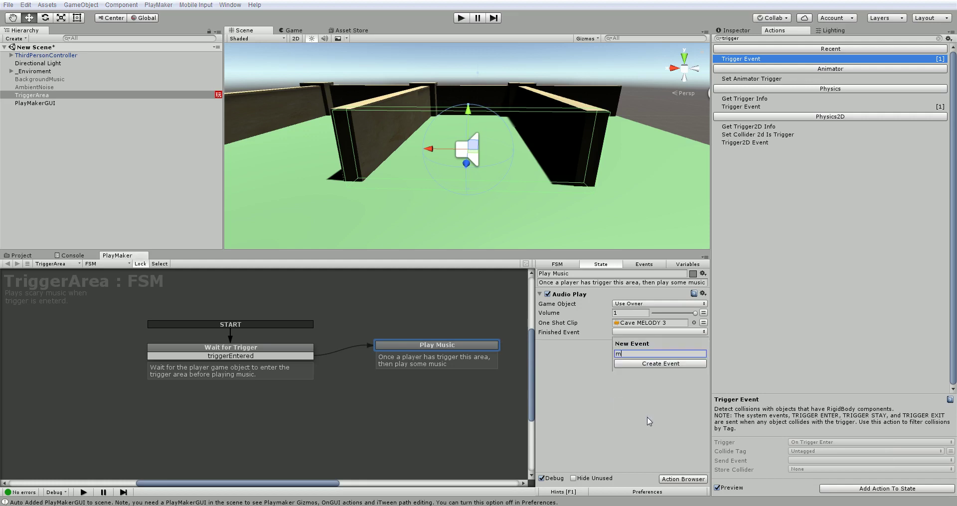
{"action": "type", "text": "usicFinish"}
{"action": "key", "text": "Return"}
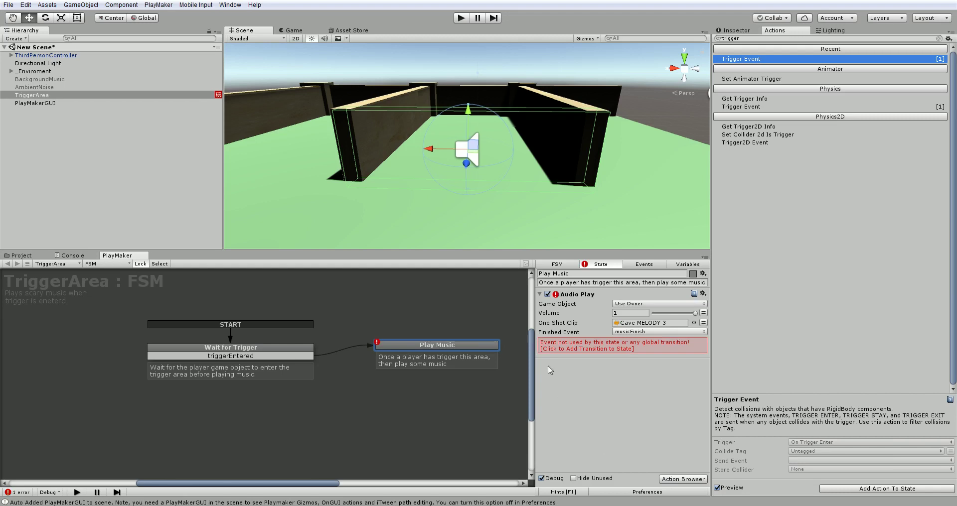
Step: Add the musicFinish transition to Play Music, link it back to Wait for Trigger, and space the two states farther apart
{"action": "left_click", "coordinate": [584, 344]}
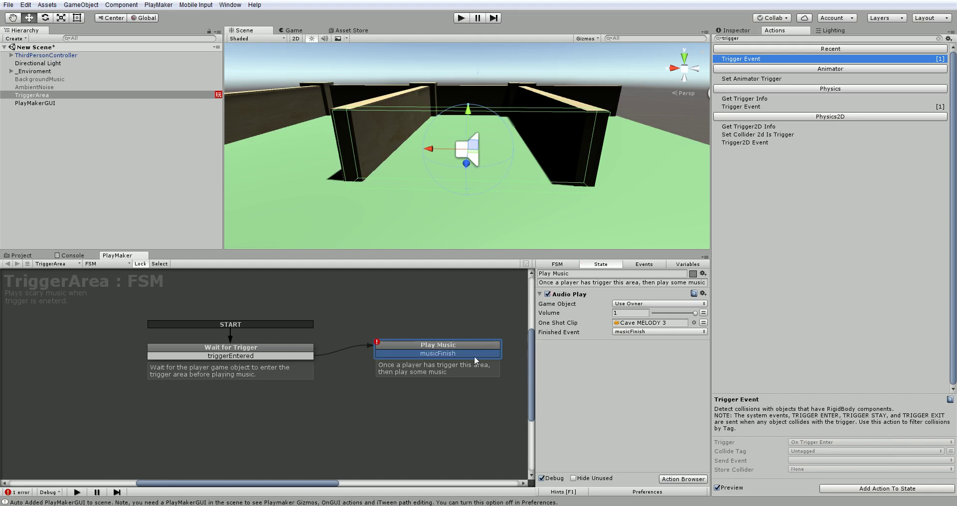
{"action": "left_click_drag", "start_coordinate": [458, 346], "coordinate": [490, 347]}
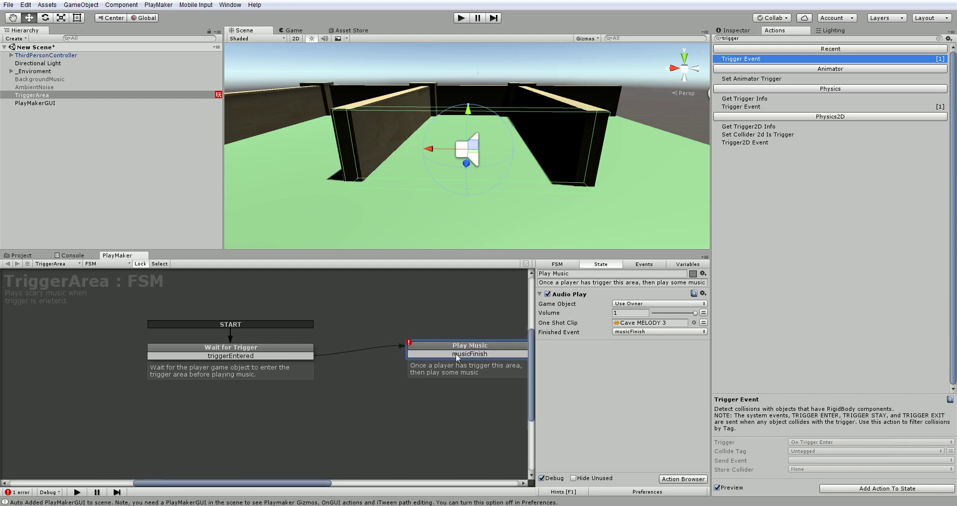
{"action": "left_click_drag", "start_coordinate": [417, 355], "coordinate": [310, 353]}
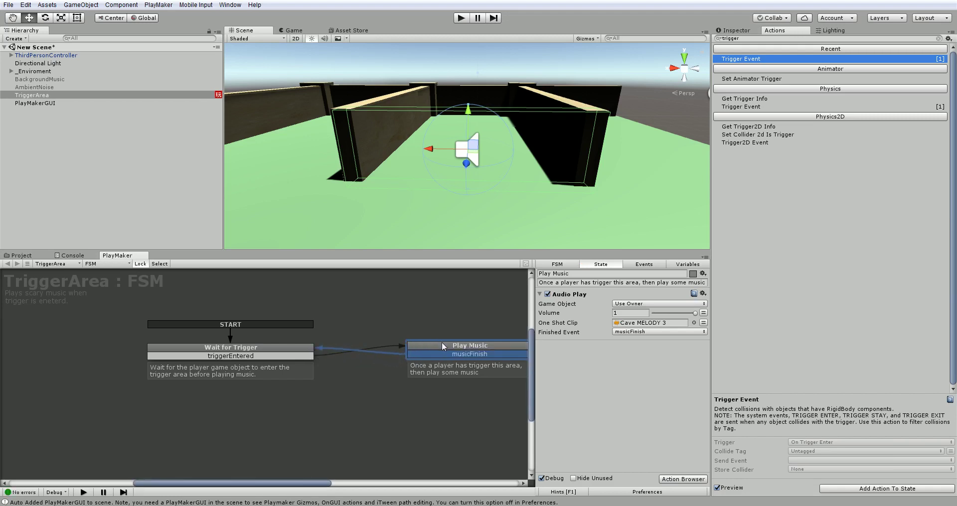
{"action": "left_click_drag", "start_coordinate": [441, 342], "coordinate": [444, 345]}
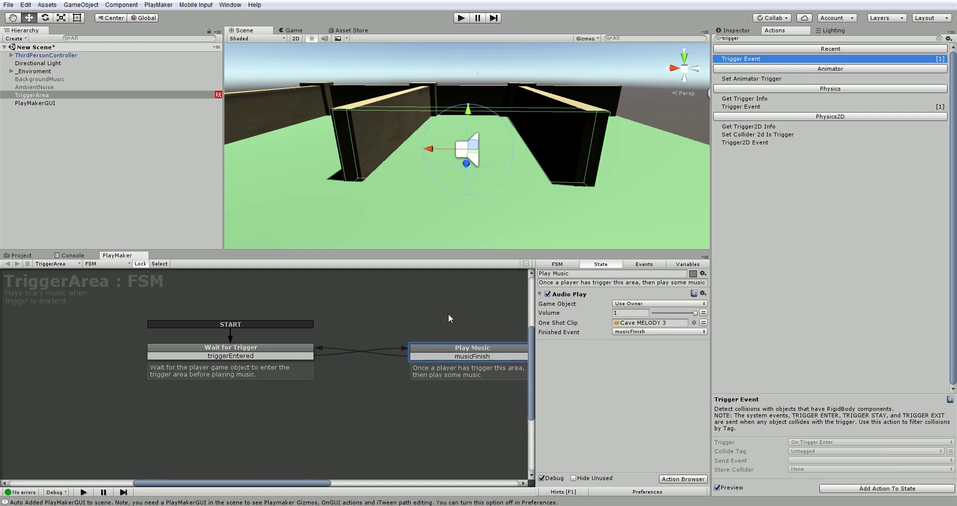
Step: Run the game, walk the character into the trigger area, re-enter it once the music finishes to test the loop, and stop the game
{"action": "left_click", "coordinate": [462, 19]}
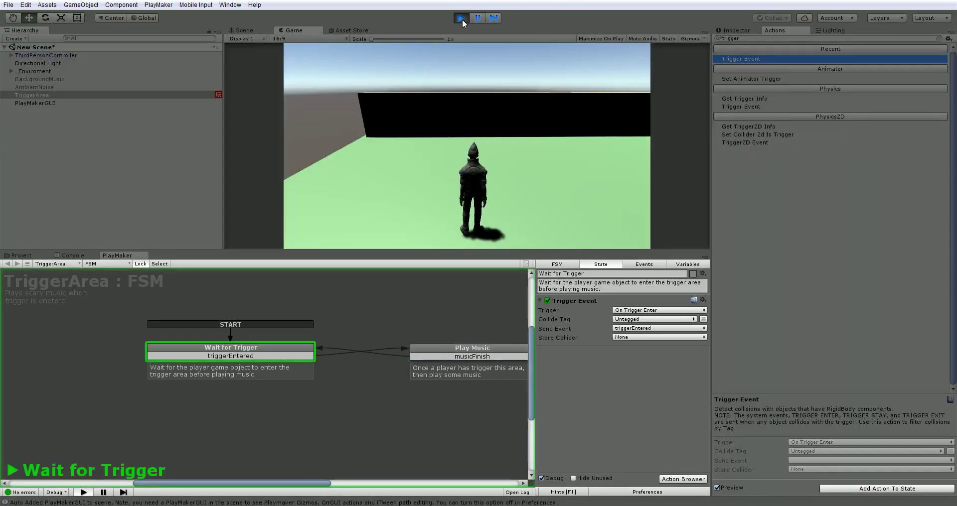
{"action": "key", "text": "w"}
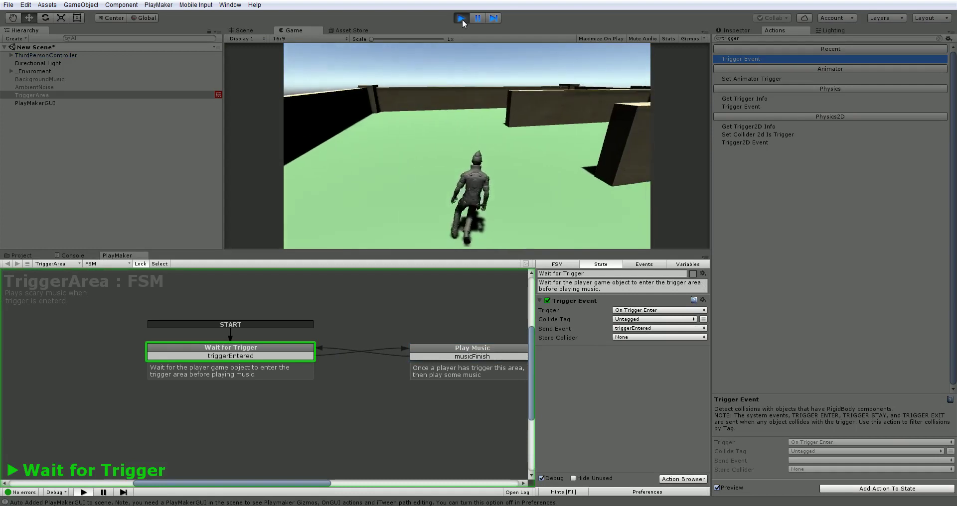
{"action": "key", "text": "d"}
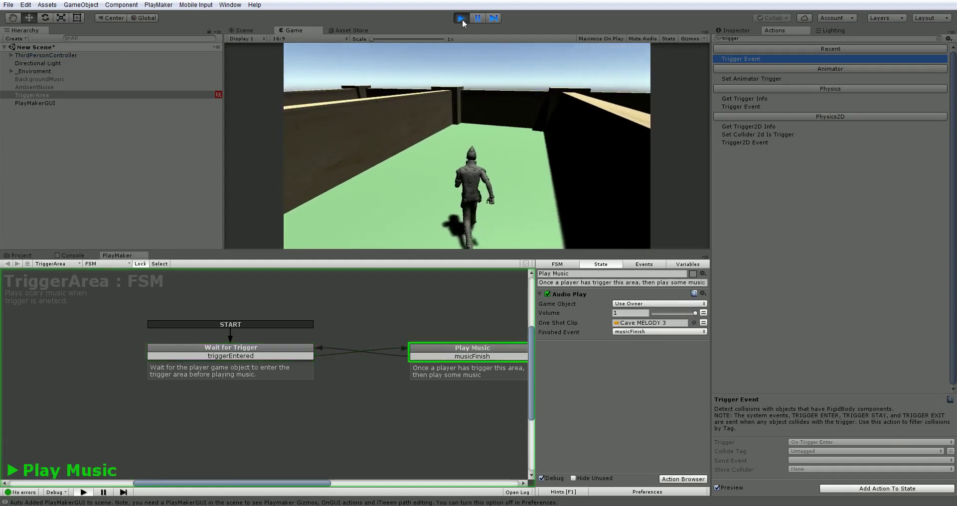
{"action": "key", "text": "w"}
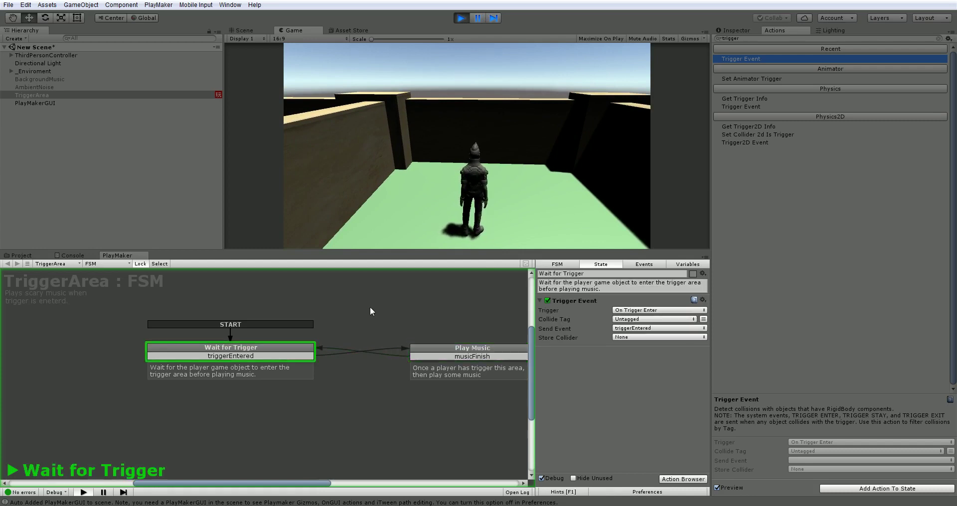
{"action": "key", "text": "w"}
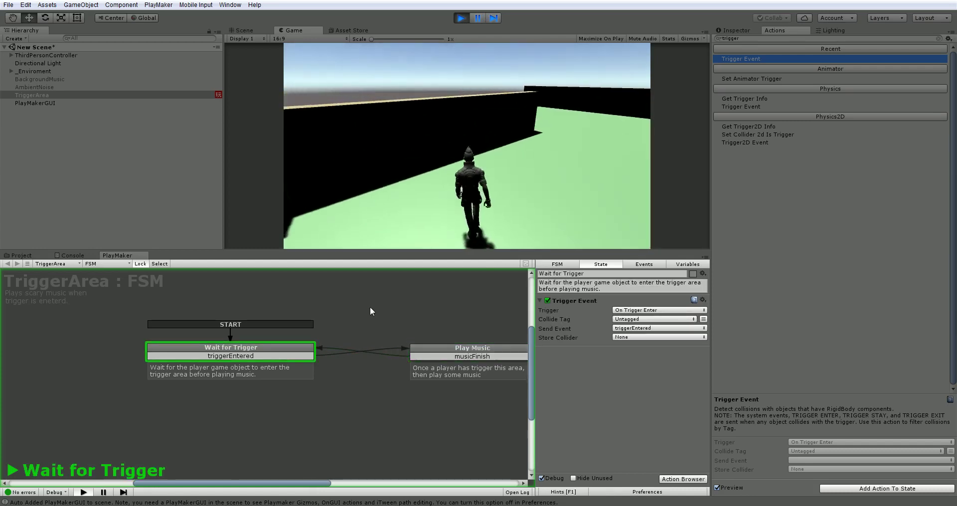
{"action": "key", "text": "a"}
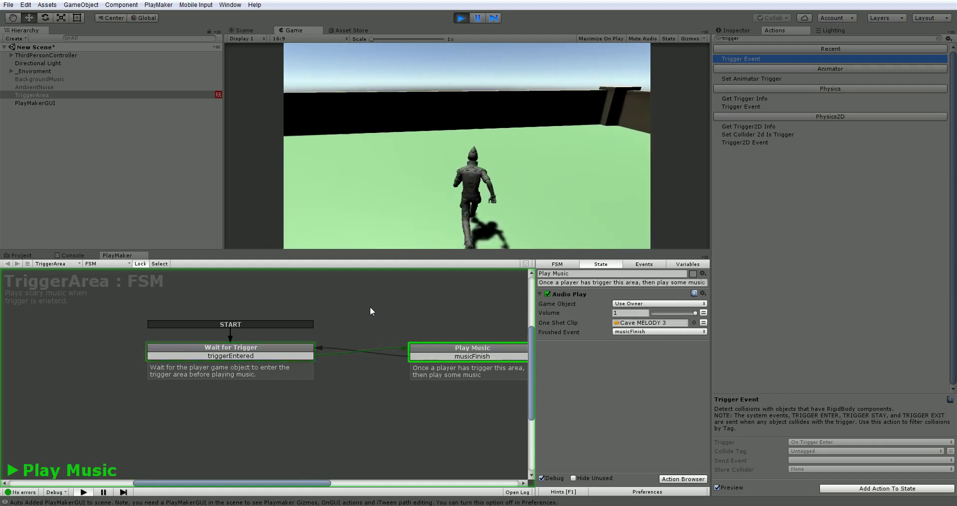
{"action": "key", "text": "a"}
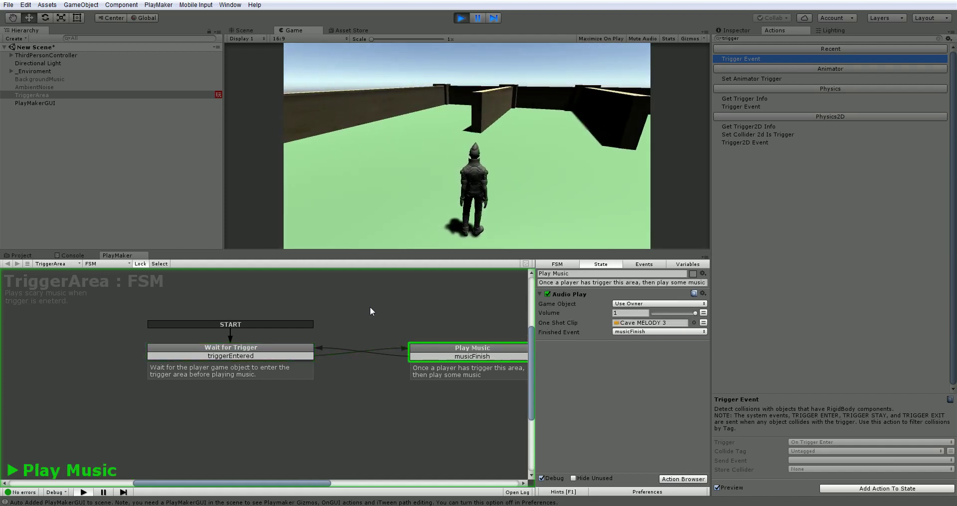
{"action": "left_click", "coordinate": [461, 18]}
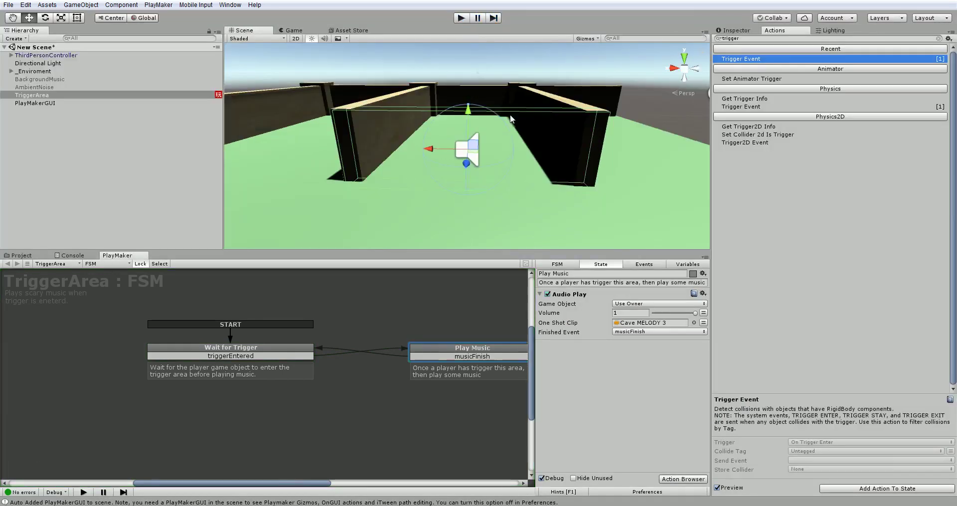